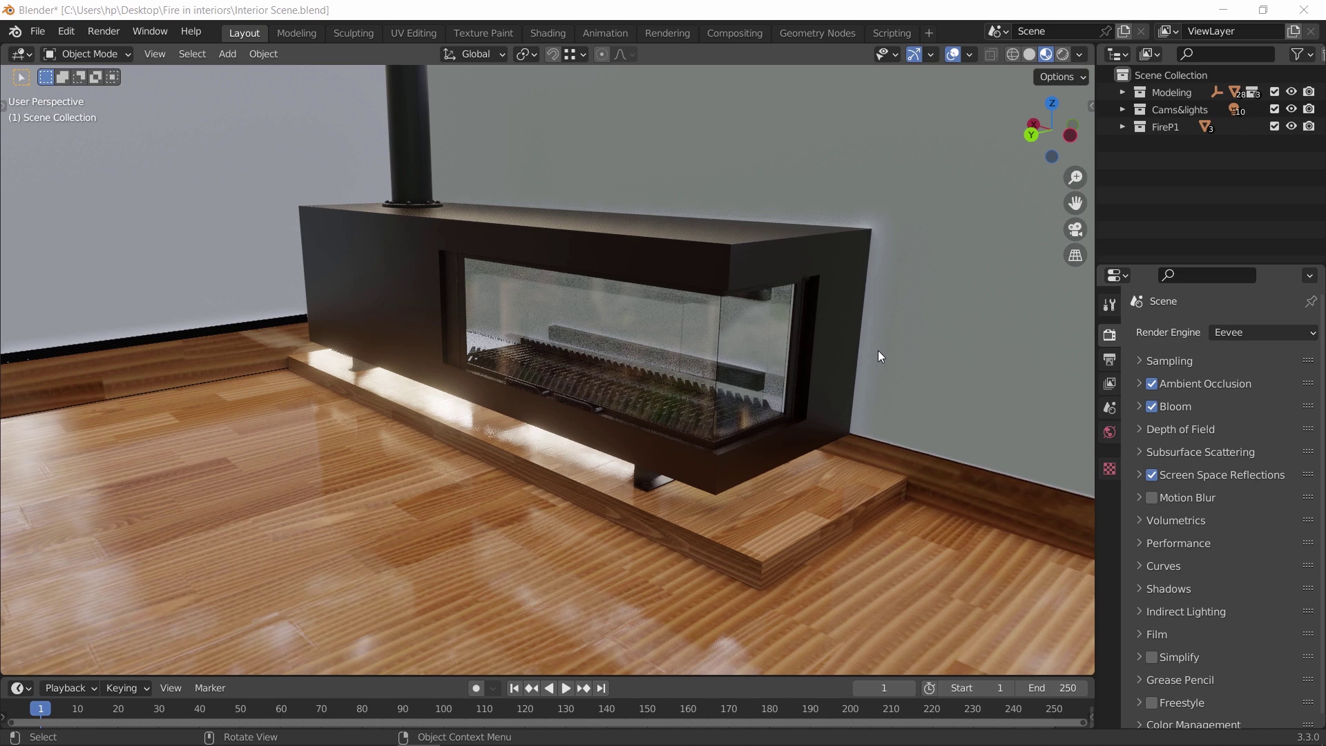
# Hide the glass panel of the fireplace so the grate inside is exposed
pyautogui.click(824, 362)
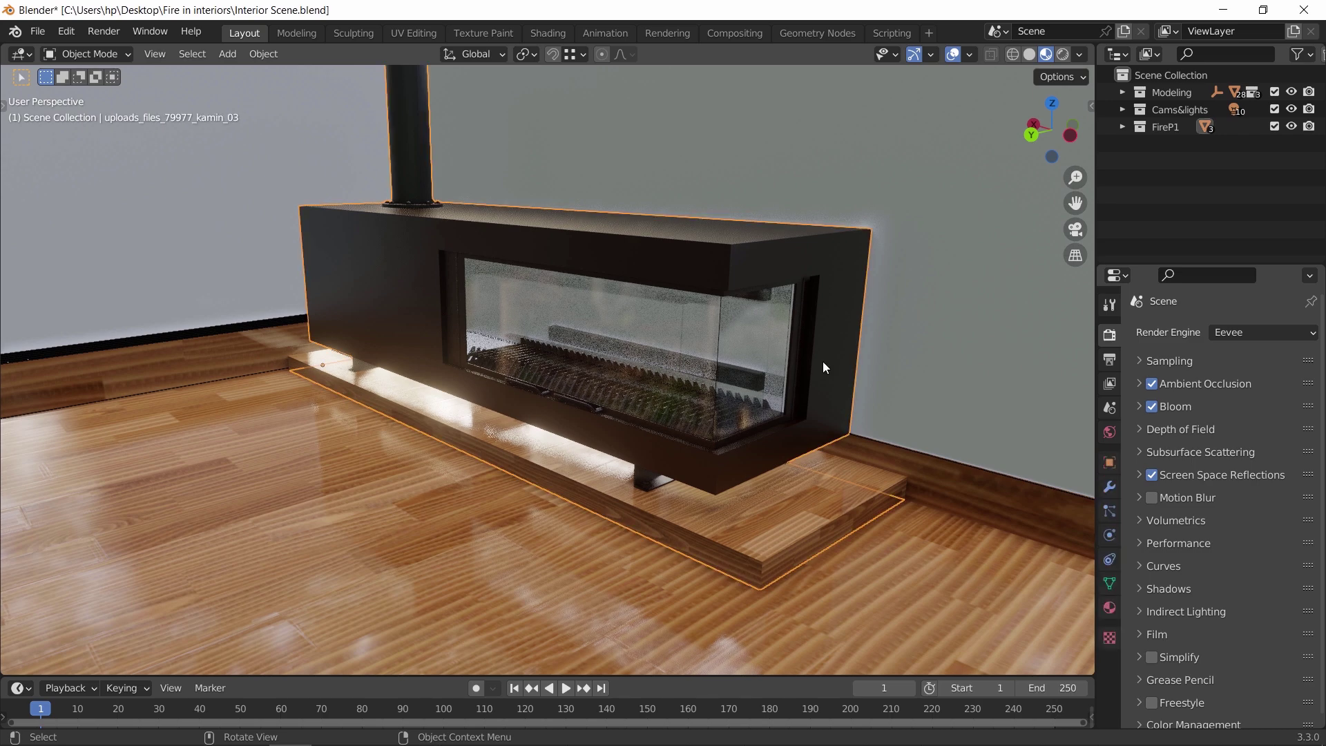
pyautogui.moveTo(806, 370); pyautogui.dragTo(574, 406, button='middle')
pyautogui.scroll(3, 786, 400)
pyautogui.click(790, 342)
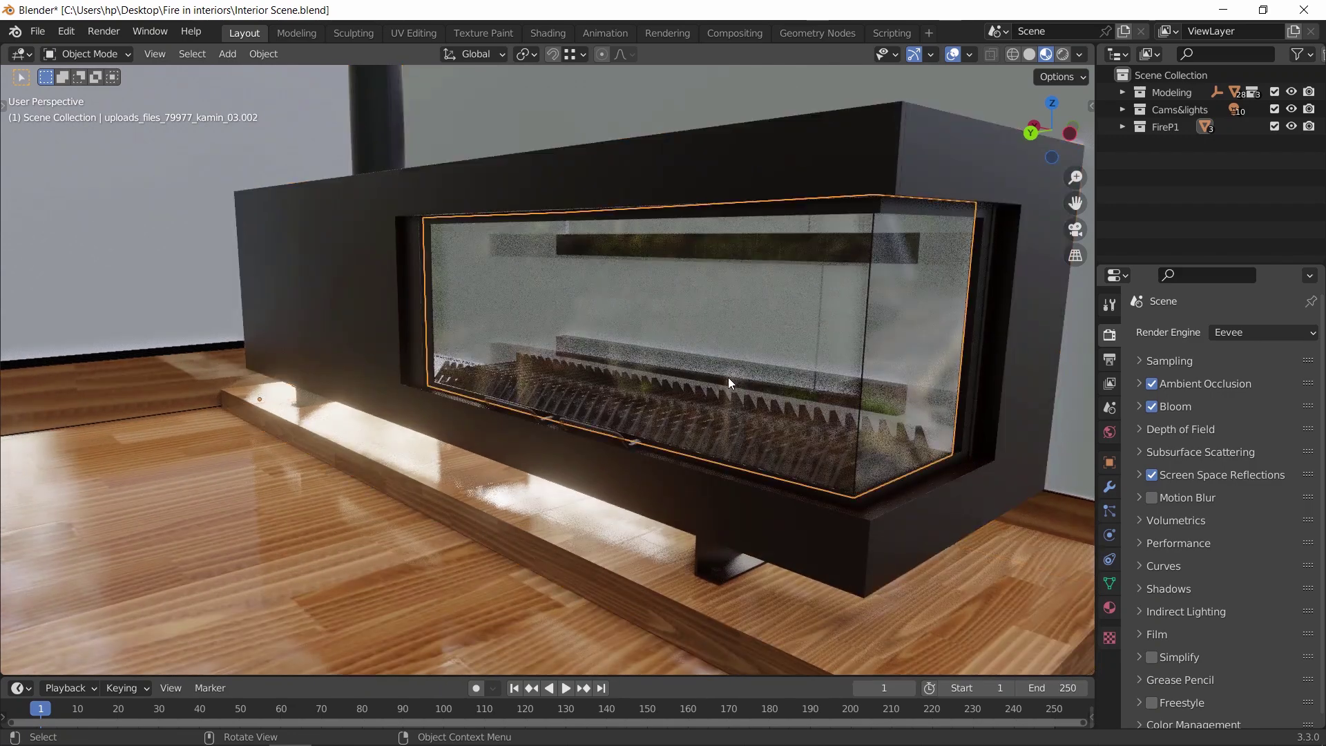
pyautogui.press('h')
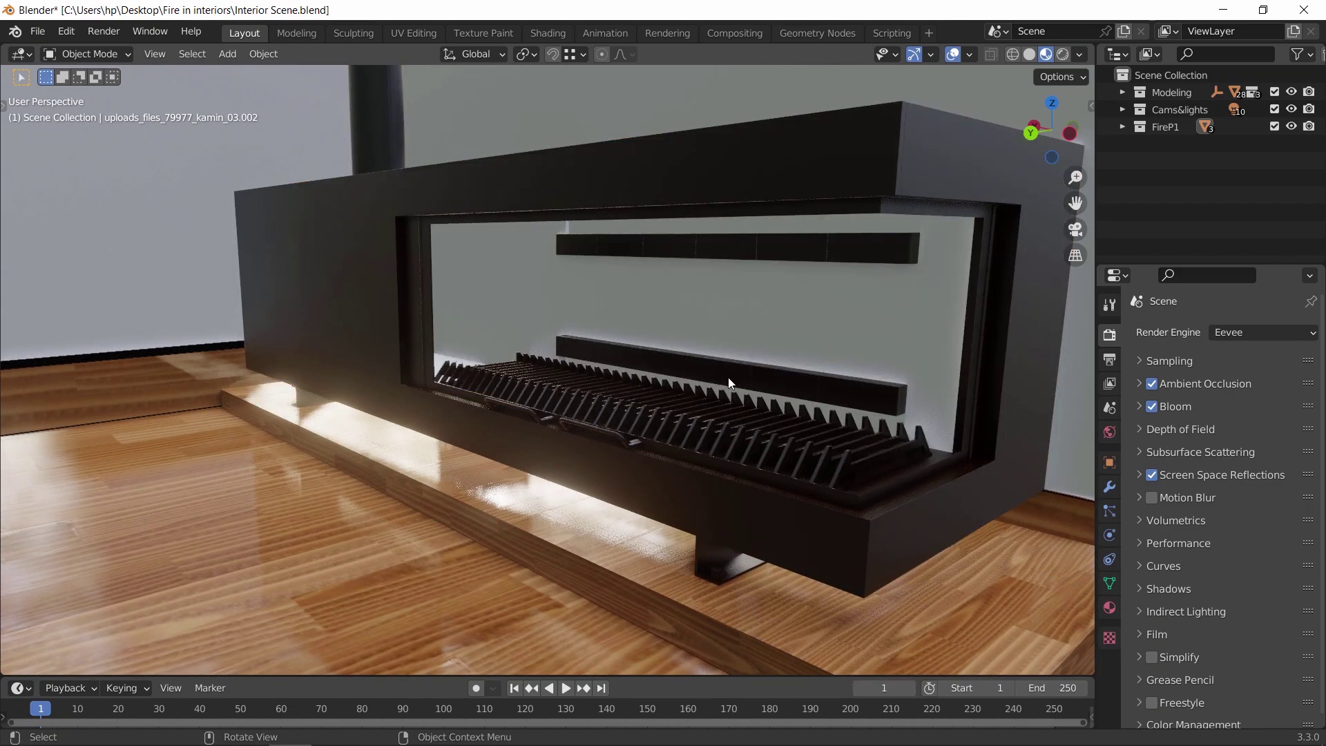
pyautogui.moveTo(815, 434); pyautogui.dragTo(720, 482, button='middle')
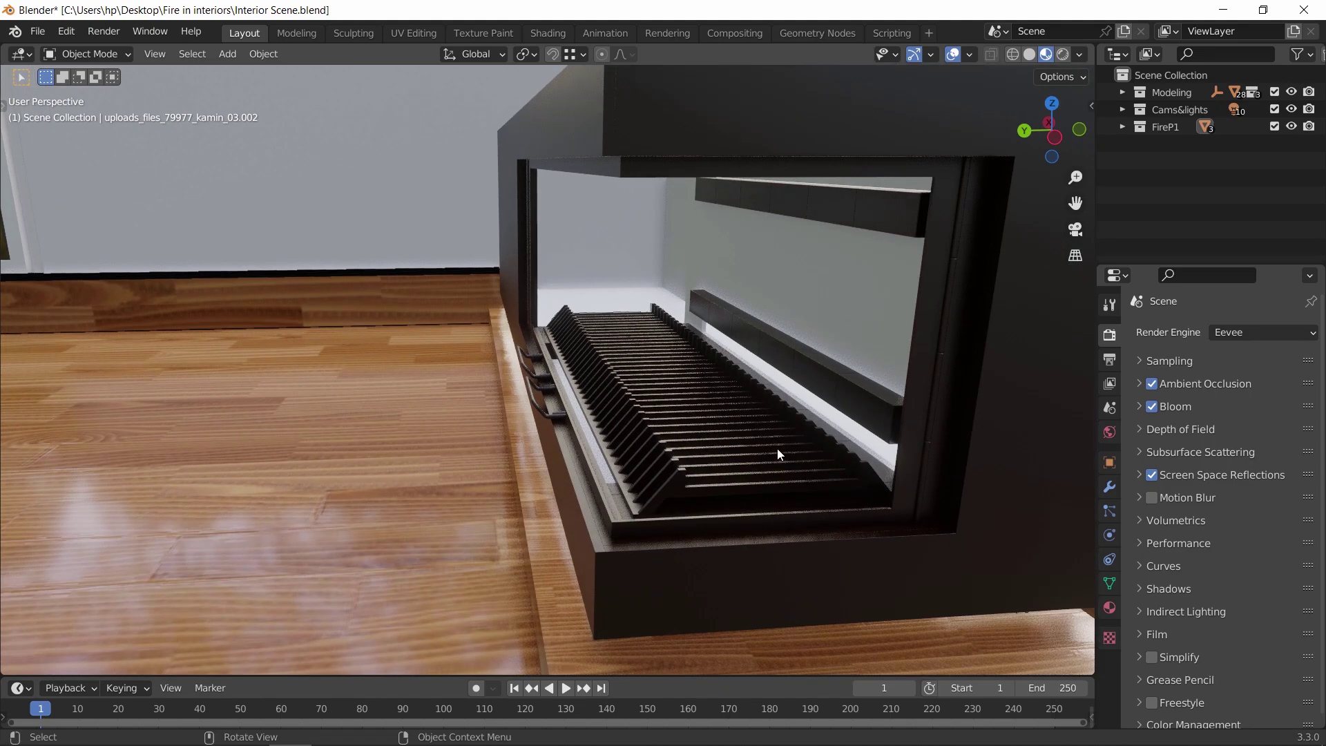
pyautogui.moveTo(639, 472); pyautogui.dragTo(711, 485, button='middle')
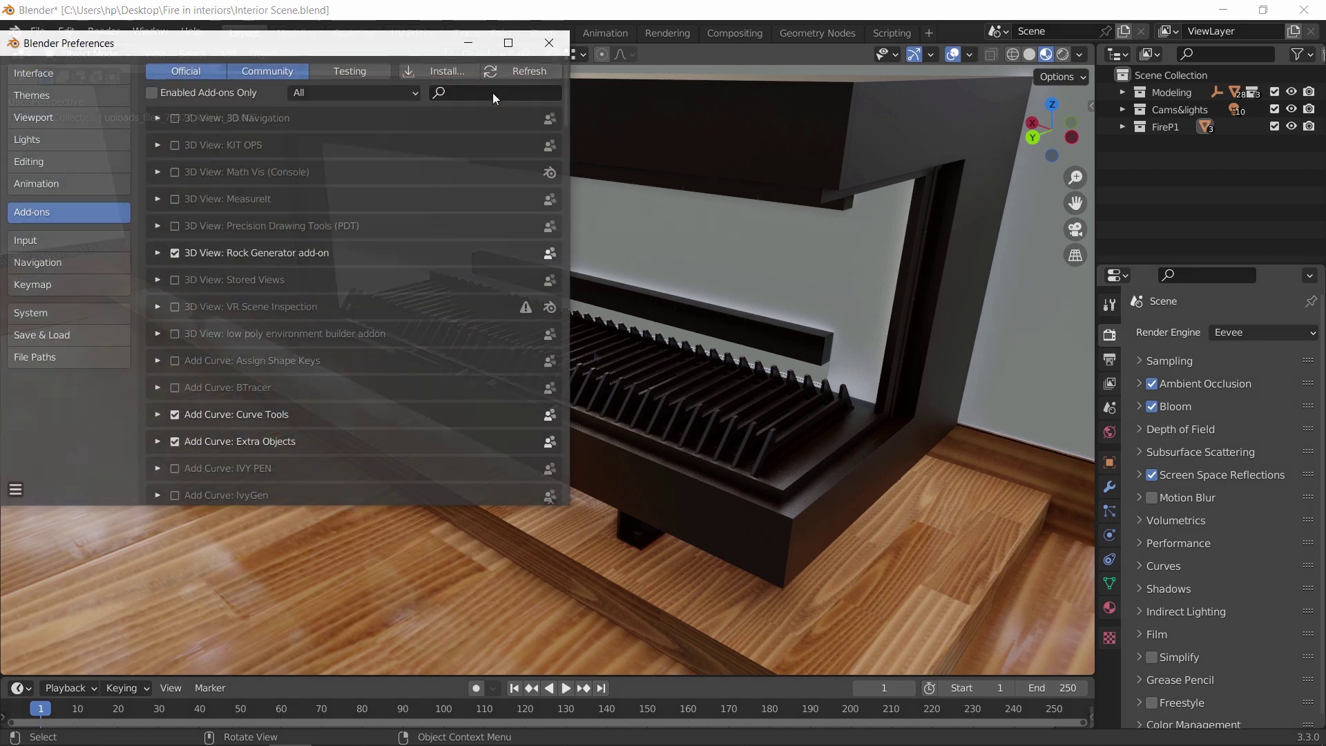
# Look up the Import Images as Planes add-on by searching the add-ons for "images", and close the preferences
pyautogui.click(494, 92)
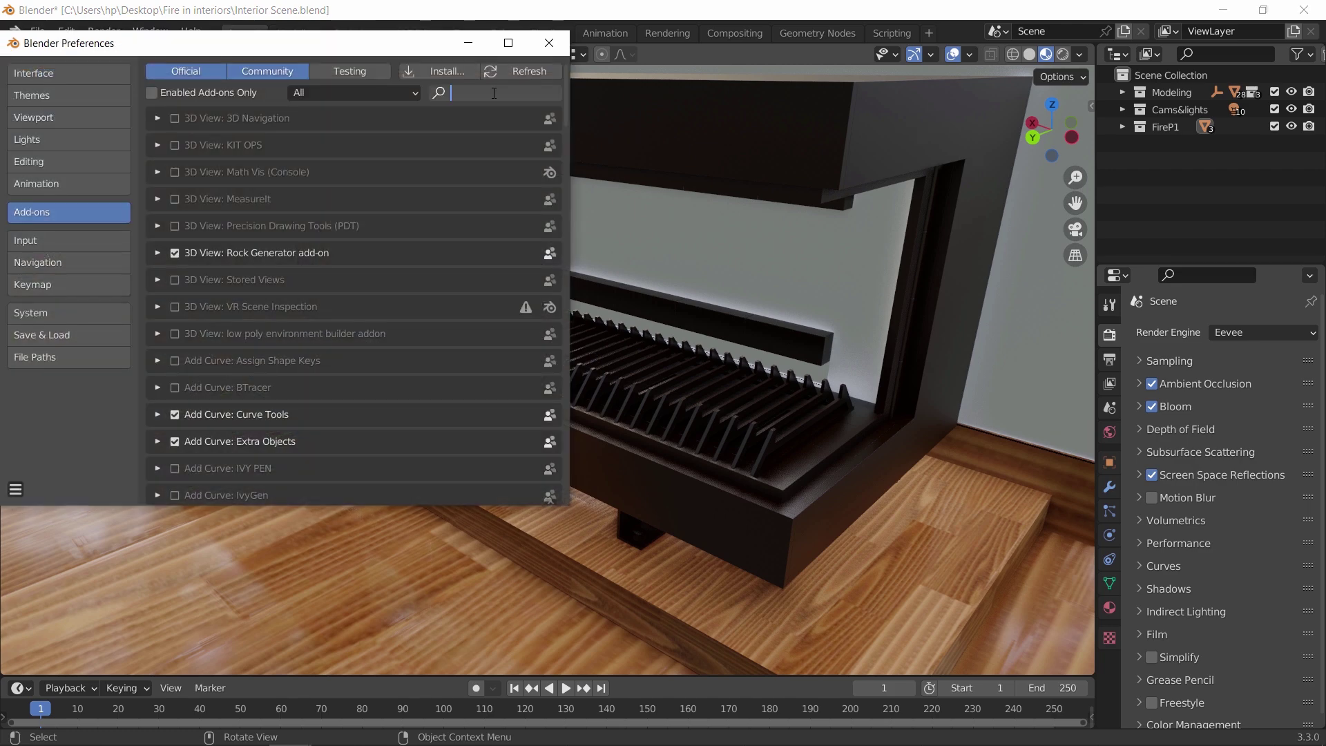
pyautogui.write('images')
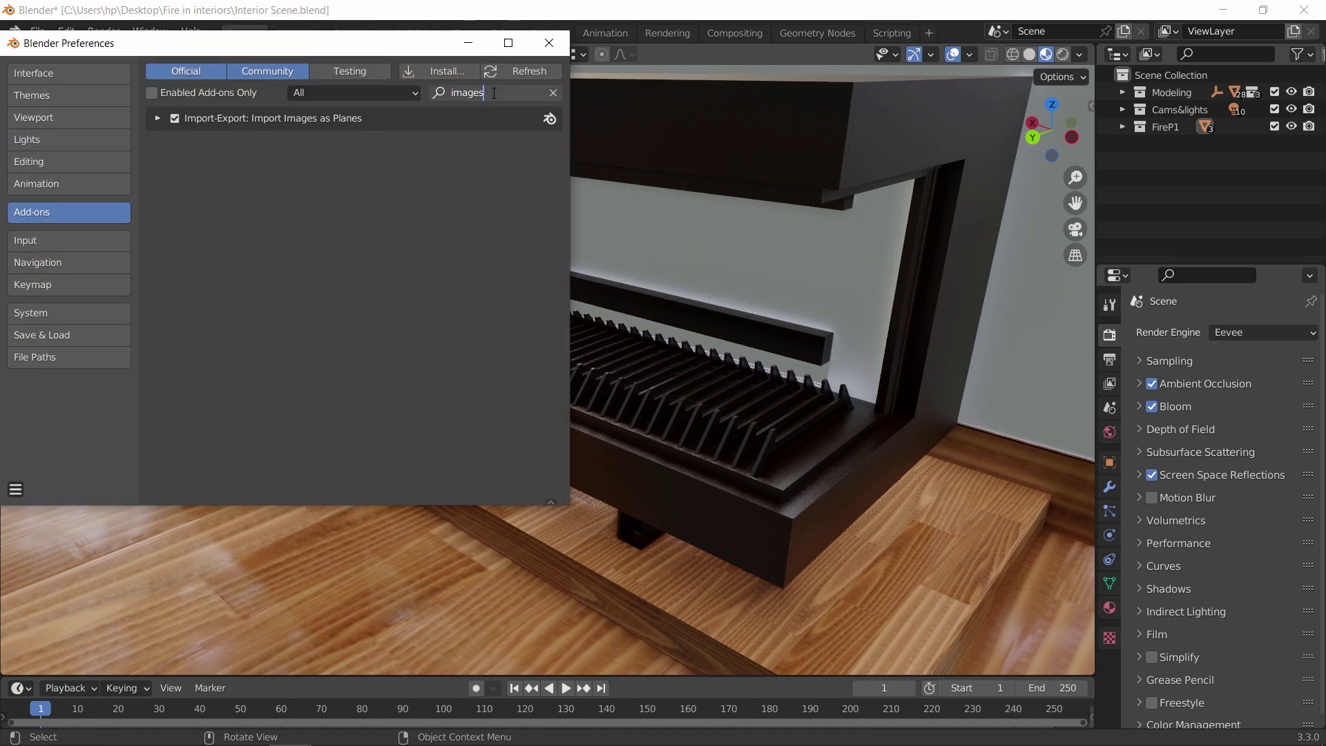
pyautogui.click(549, 43)
# Place the 3D cursor on the middle of the fireplace grate and look over the flame media in the Files folder
pyautogui.keyDown('shift'); pyautogui.rightClick(579, 345); pyautogui.keyUp('shift')
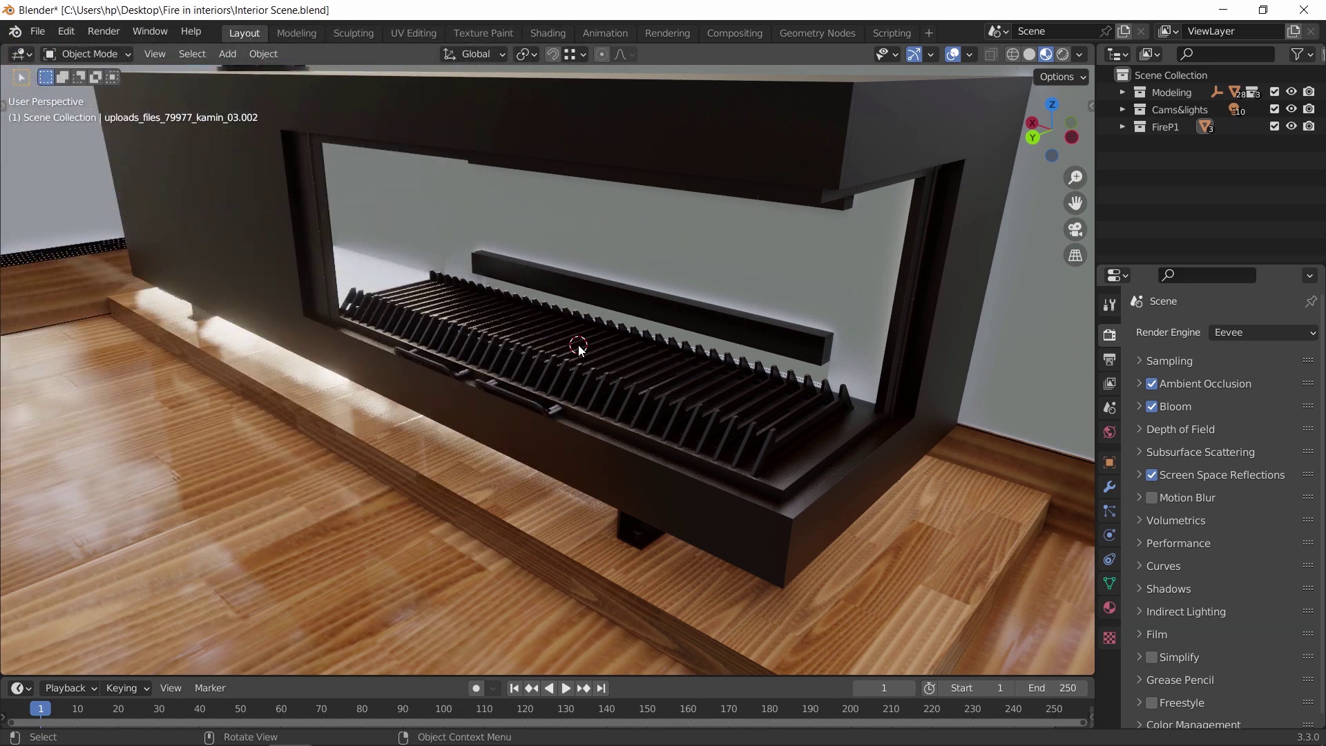
pyautogui.hotkey('alt', 'Tab')
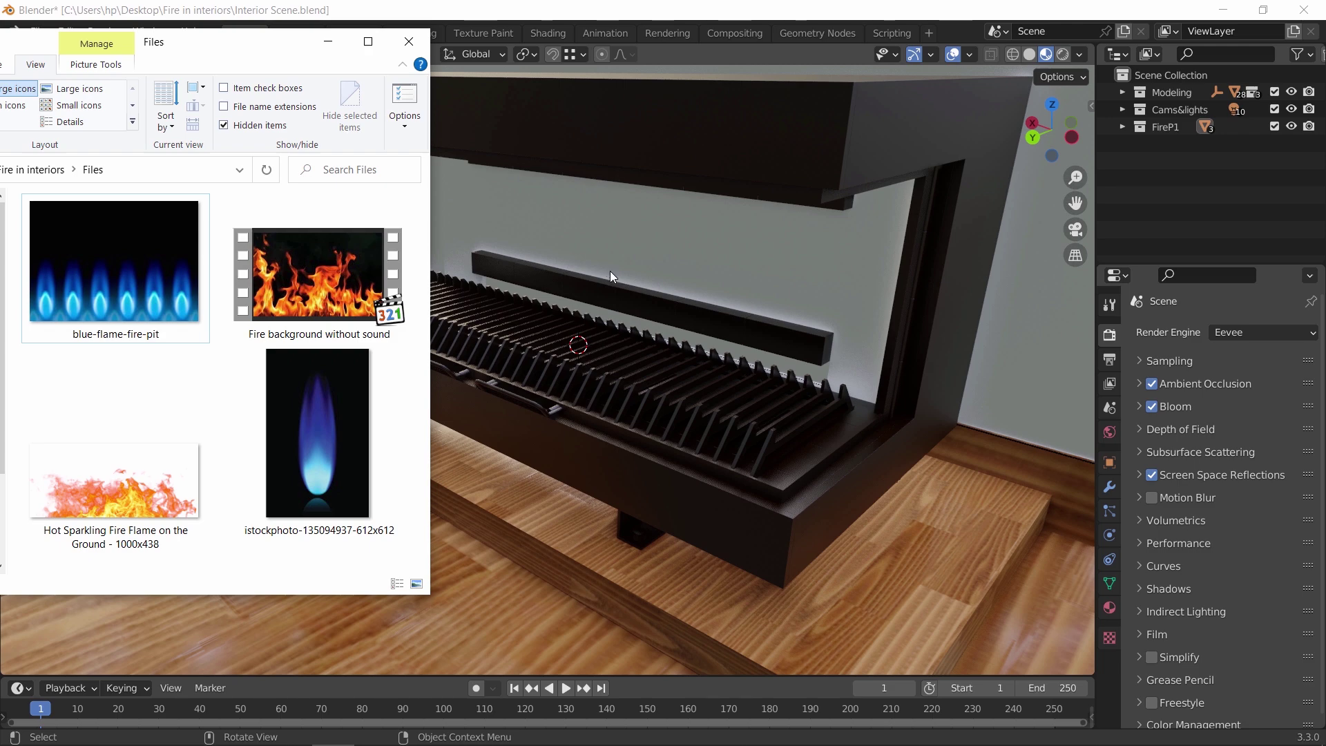
pyautogui.click(875, 497)
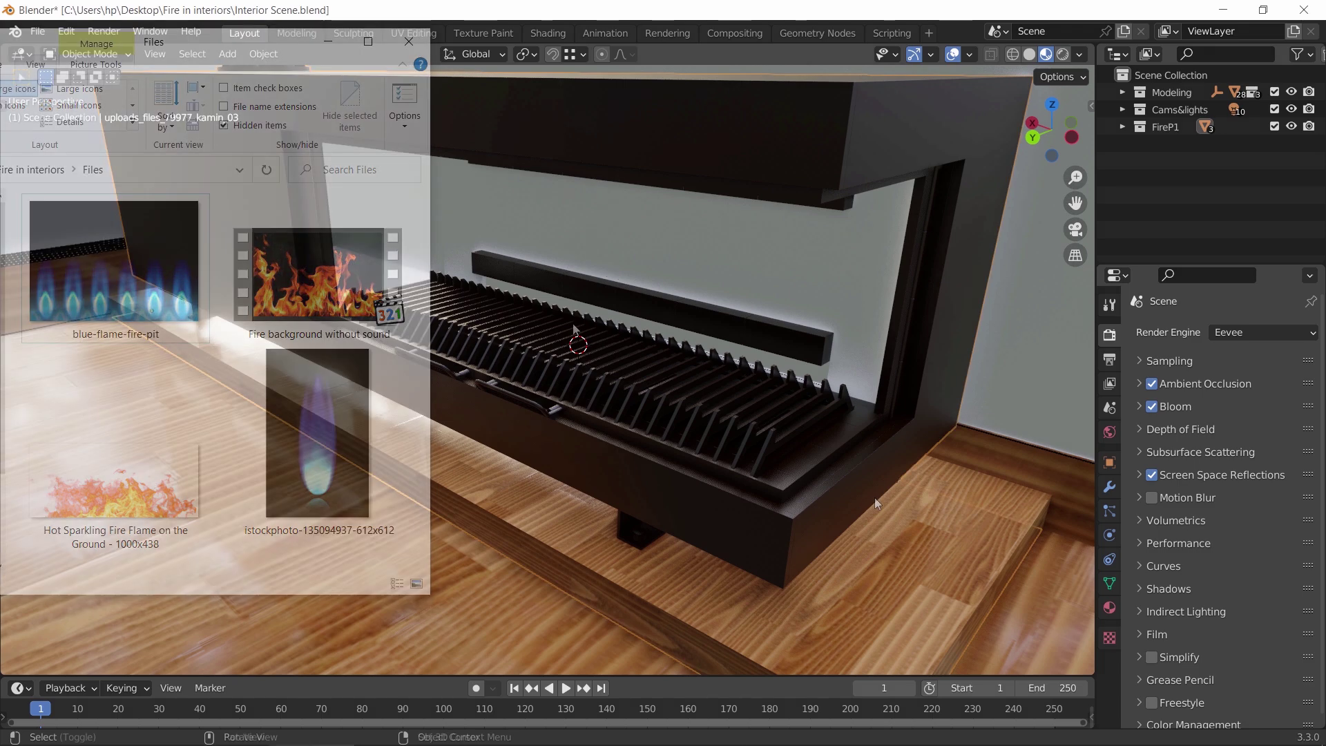
# Import Hot Sparkling Fire Flame on the Ground - 1000x438.png from the Files folder as an image plane
pyautogui.hotkey('shift', 'a')
pyautogui.moveTo(557, 497)
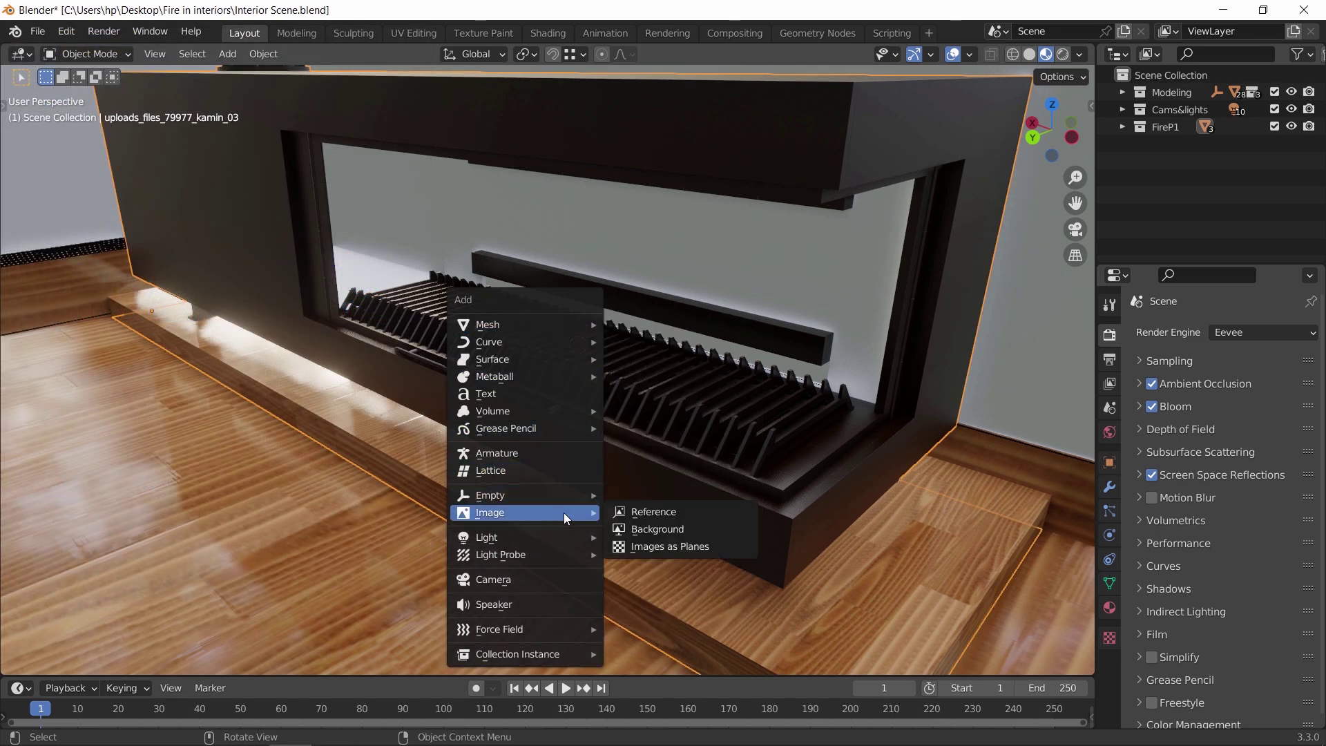
pyautogui.click(636, 545)
pyautogui.doubleClick(486, 260)
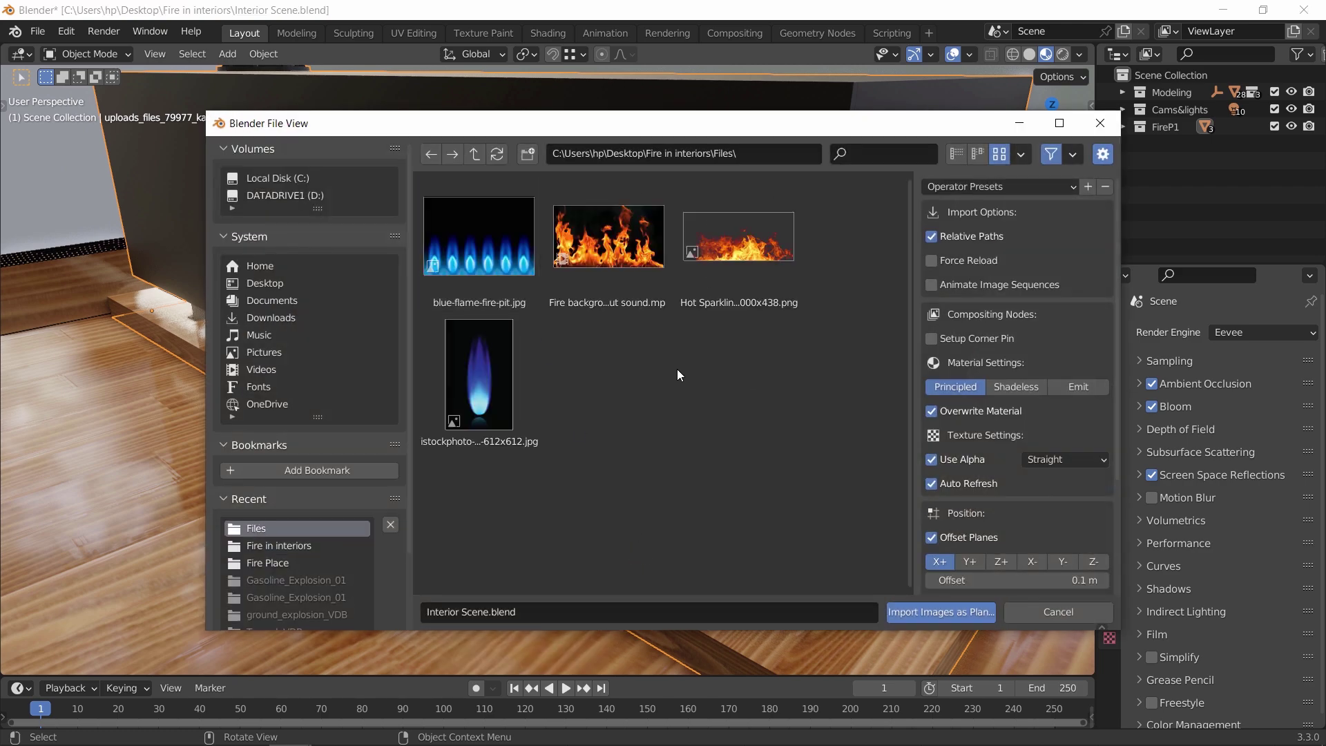
pyautogui.click(722, 294)
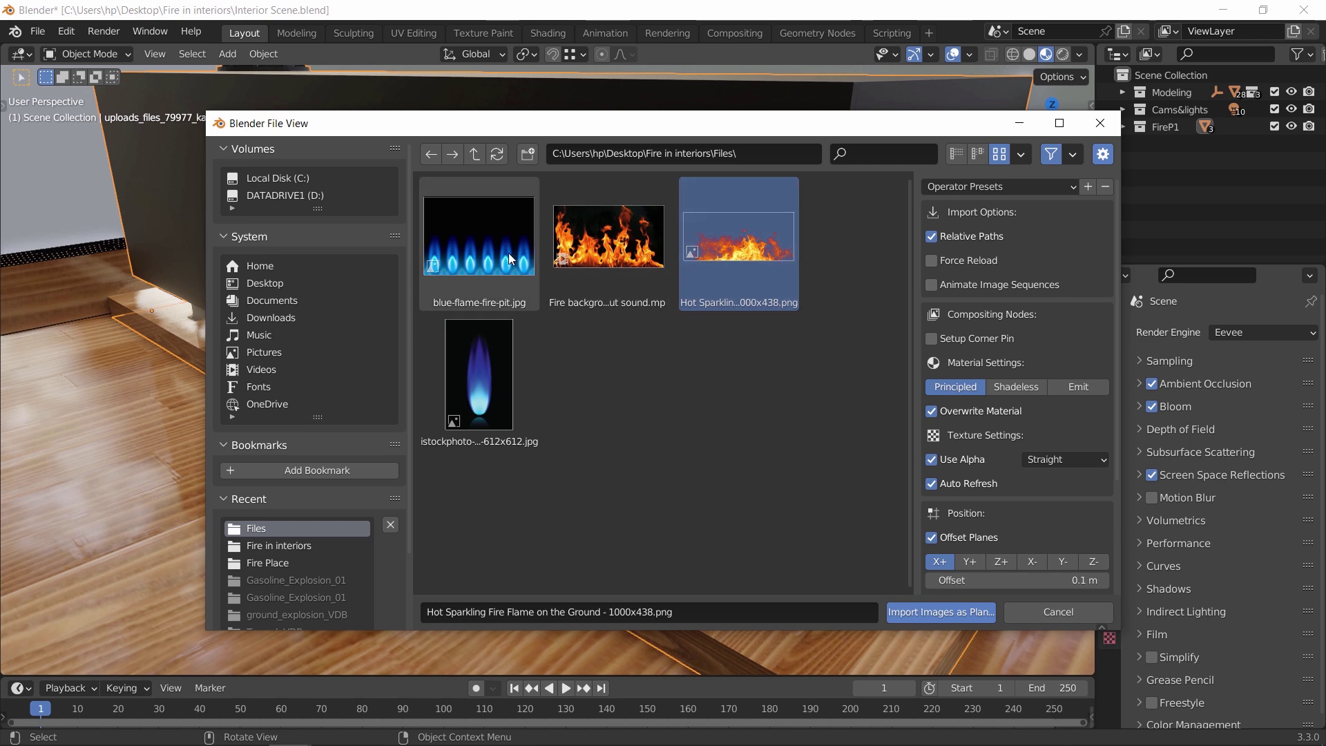
pyautogui.doubleClick(737, 307)
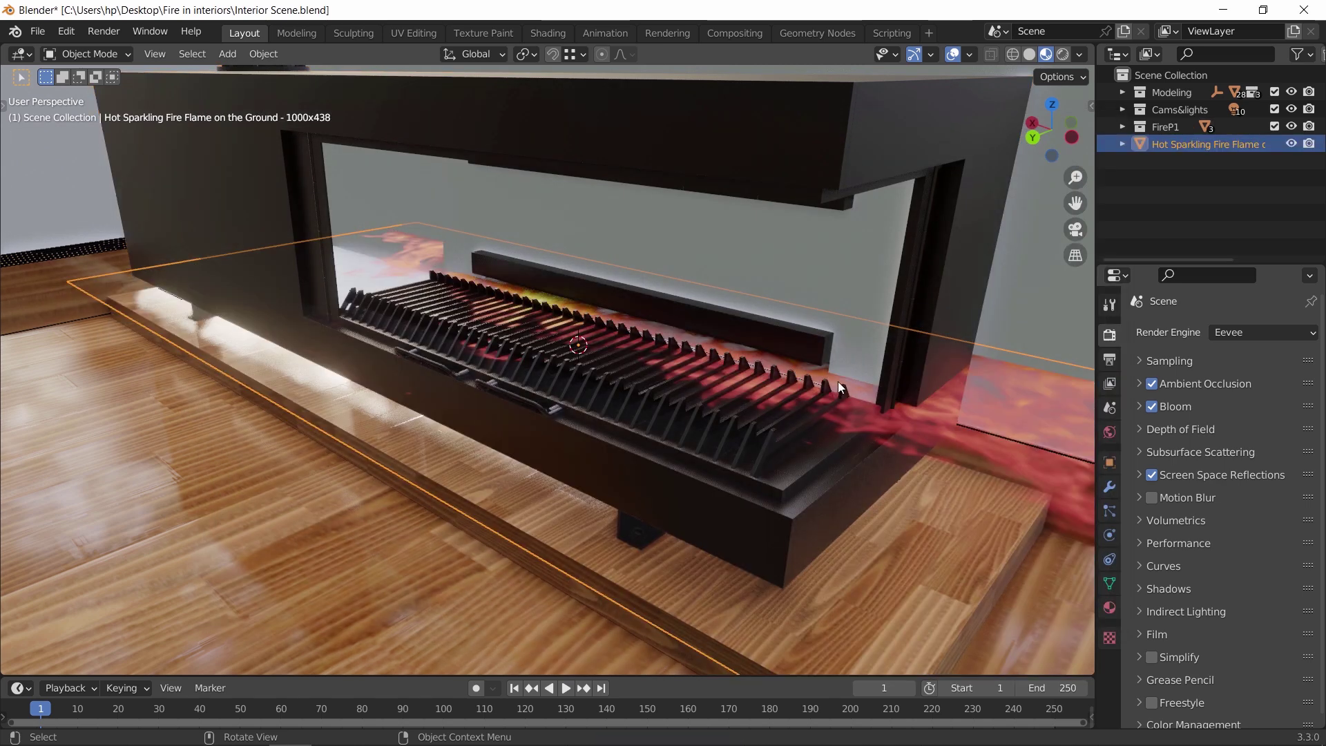
# Stand the flame image plane upright with a 90° rotation about X, and scale and move it to fit inside the firebox
pyautogui.press('r')
pyautogui.write('x')
pyautogui.write('90')
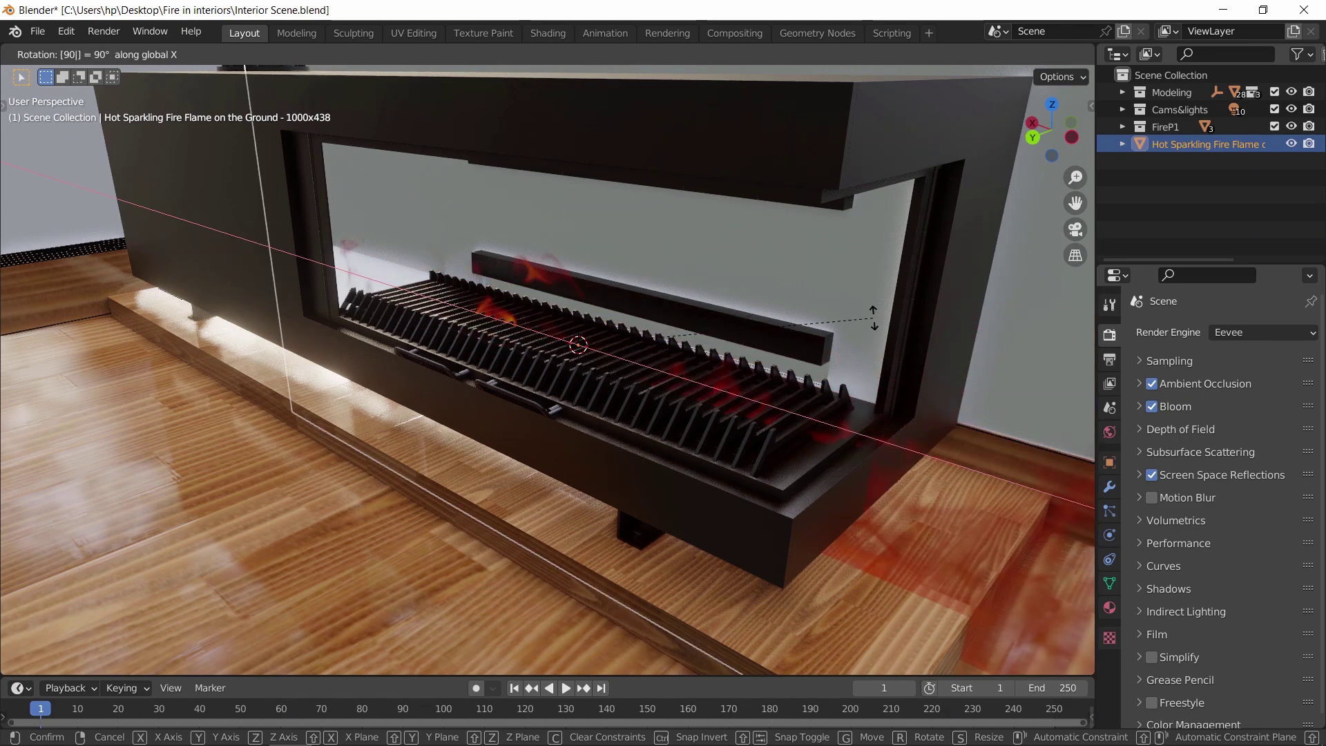
pyautogui.press('Return')
pyautogui.press('s')
pyautogui.click(926, 486)
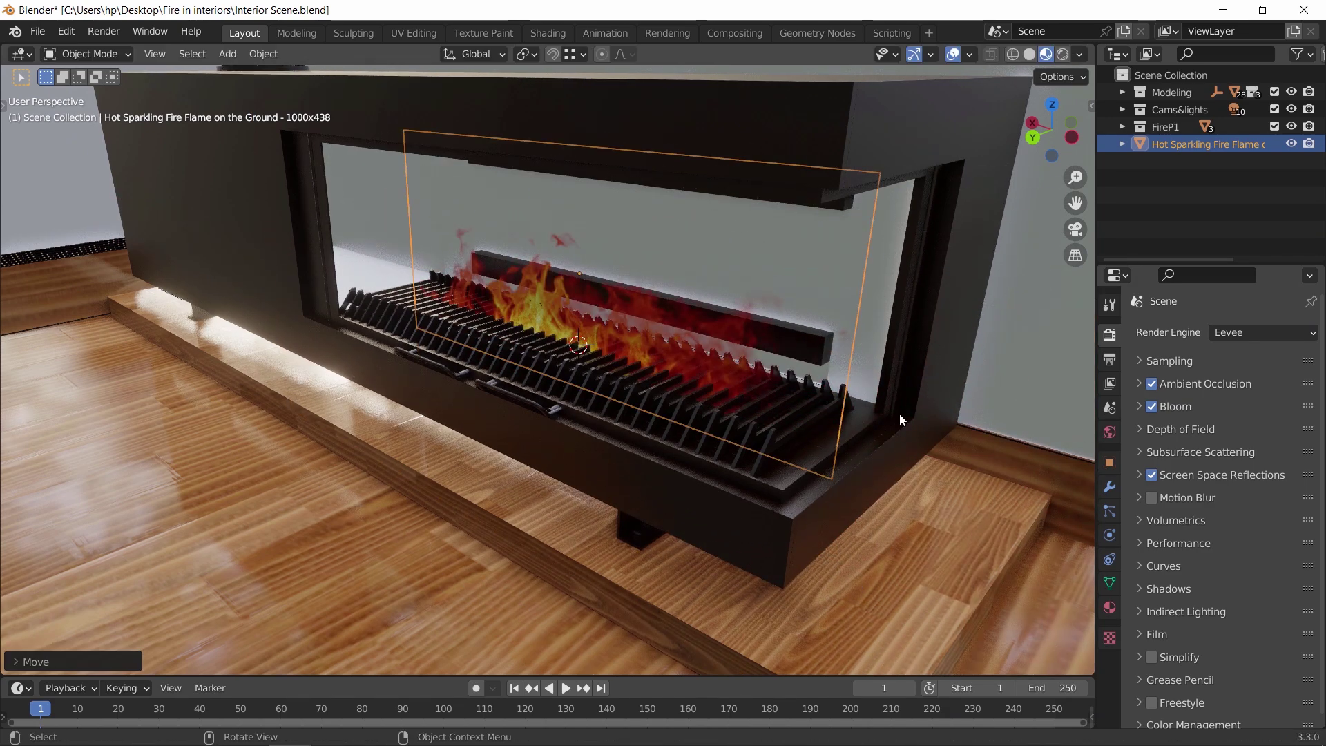
pyautogui.press('g')
pyautogui.press('x')
# Split the 3D viewport vertically and turn the new area into a Shader Editor
pyautogui.rightClick(437, 692)
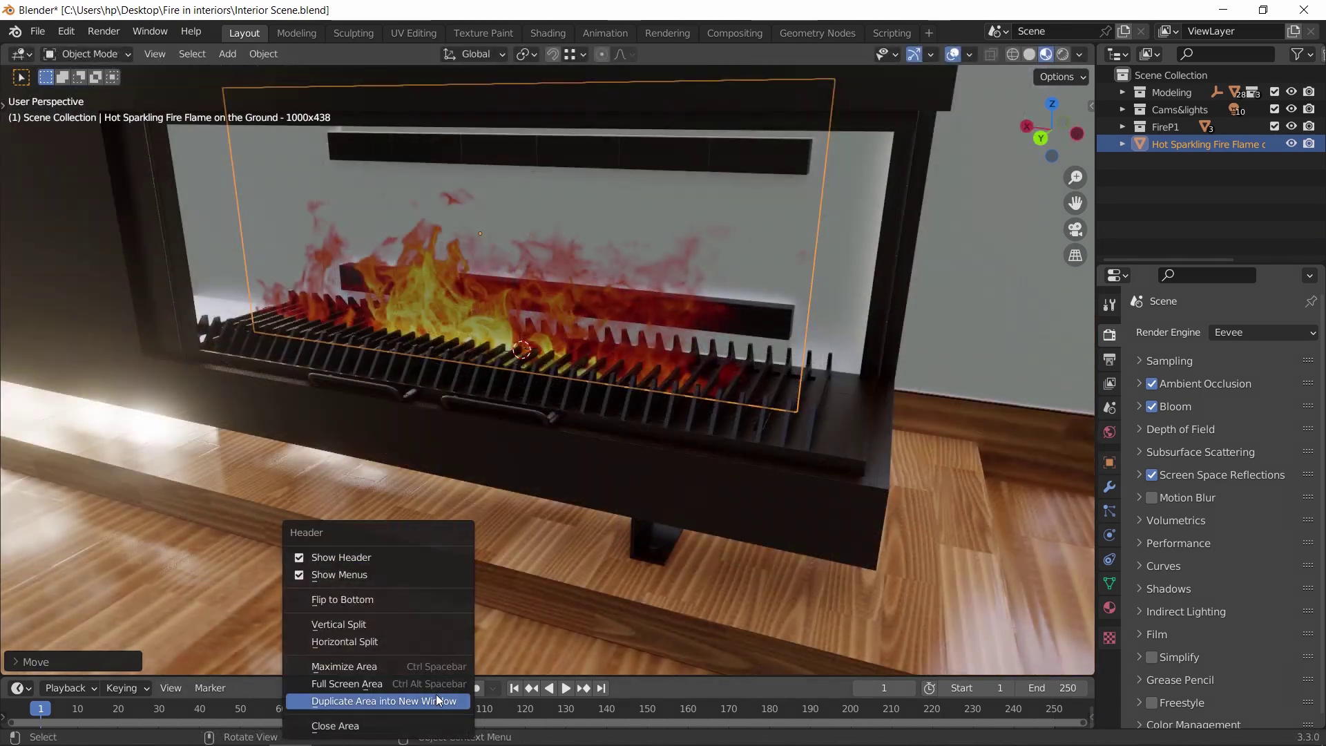
pyautogui.click(388, 625)
pyautogui.click(21, 54)
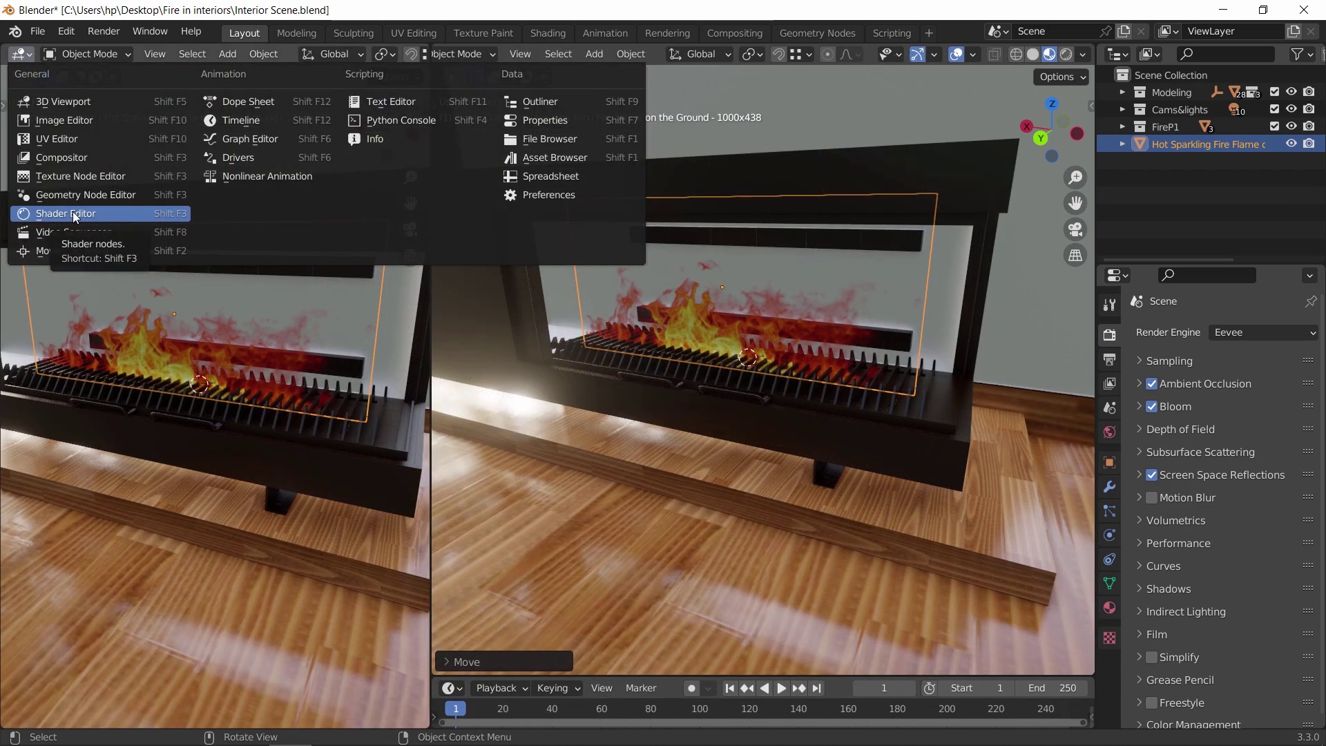
pyautogui.click(72, 212)
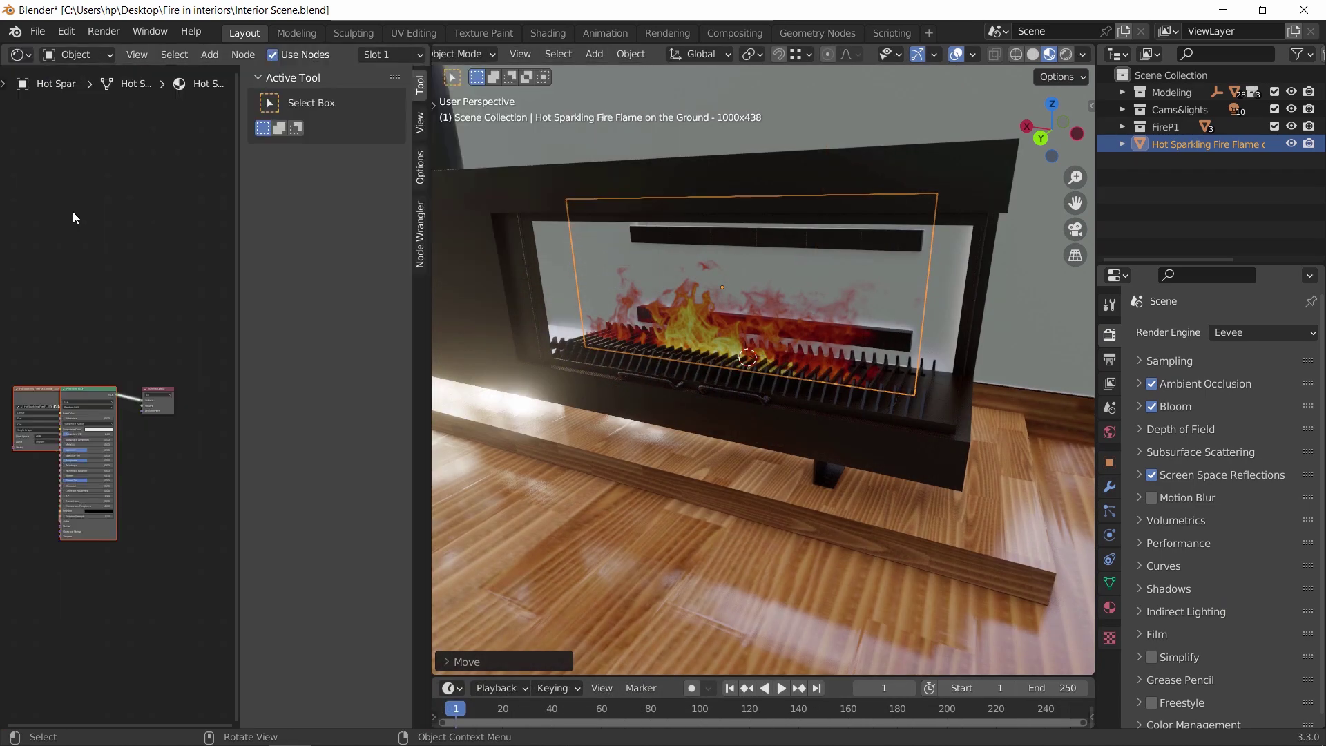
# Separate the flame material's nodes and reroute the image's Color output from Base Color to Emission on the Principled BSDF
pyautogui.moveTo(206, 275); pyautogui.dragTo(51, 274)
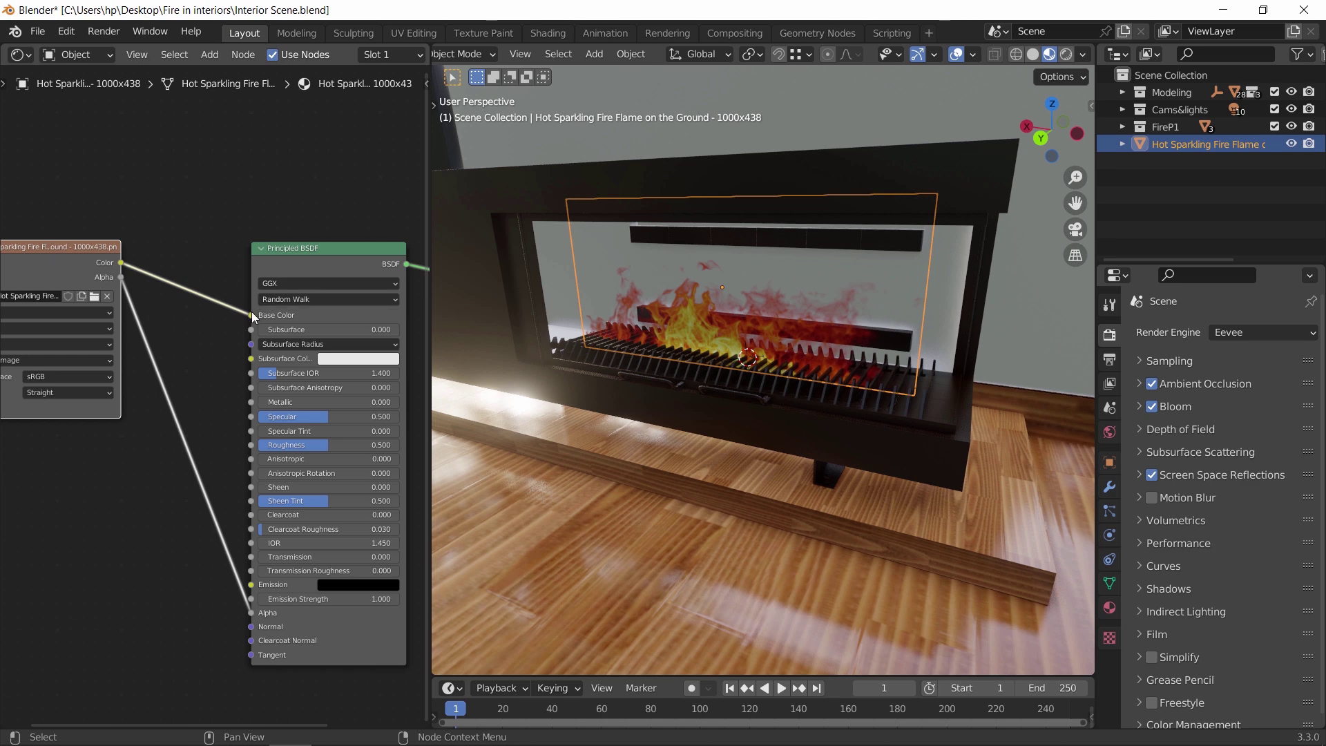
pyautogui.moveTo(252, 316); pyautogui.dragTo(251, 579)
pyautogui.moveTo(129, 513); pyautogui.dragTo(163, 470, button='middle')
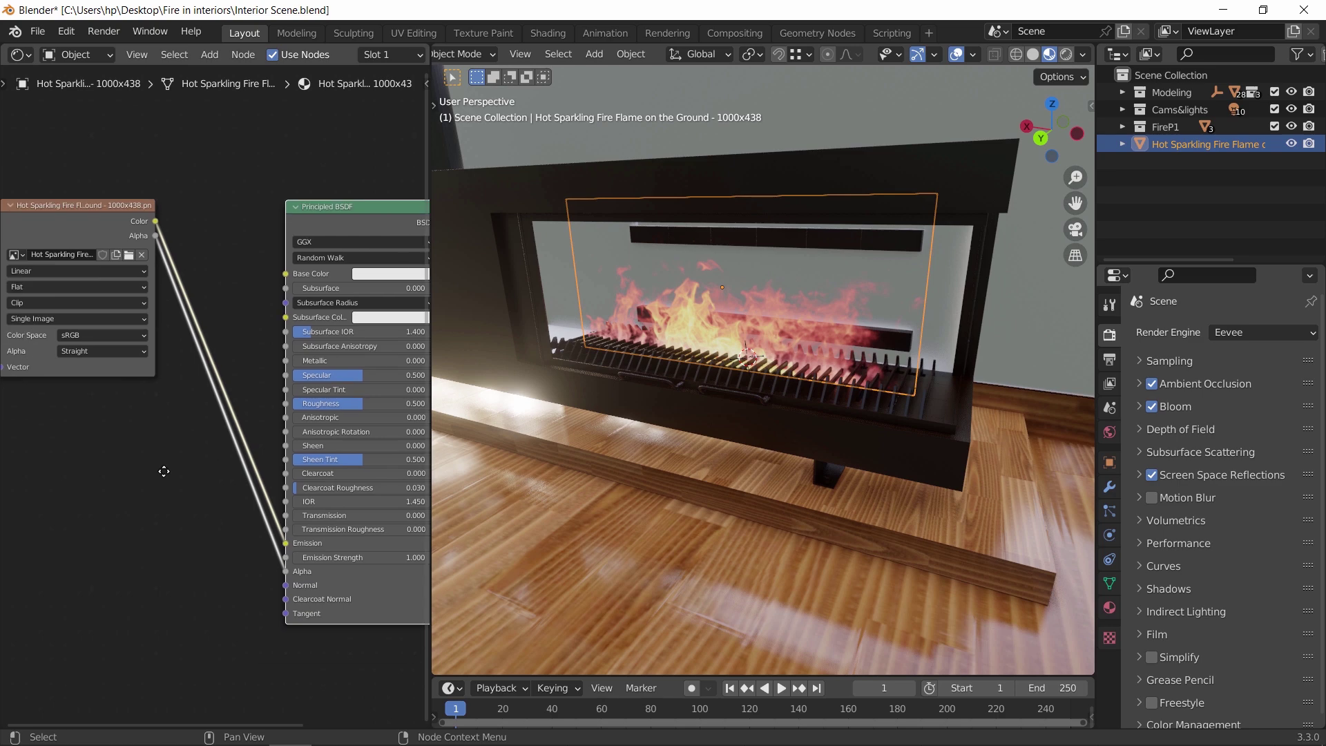
pyautogui.moveTo(163, 470); pyautogui.dragTo(173, 438, button='middle')
pyautogui.scroll(2, 171, 310)
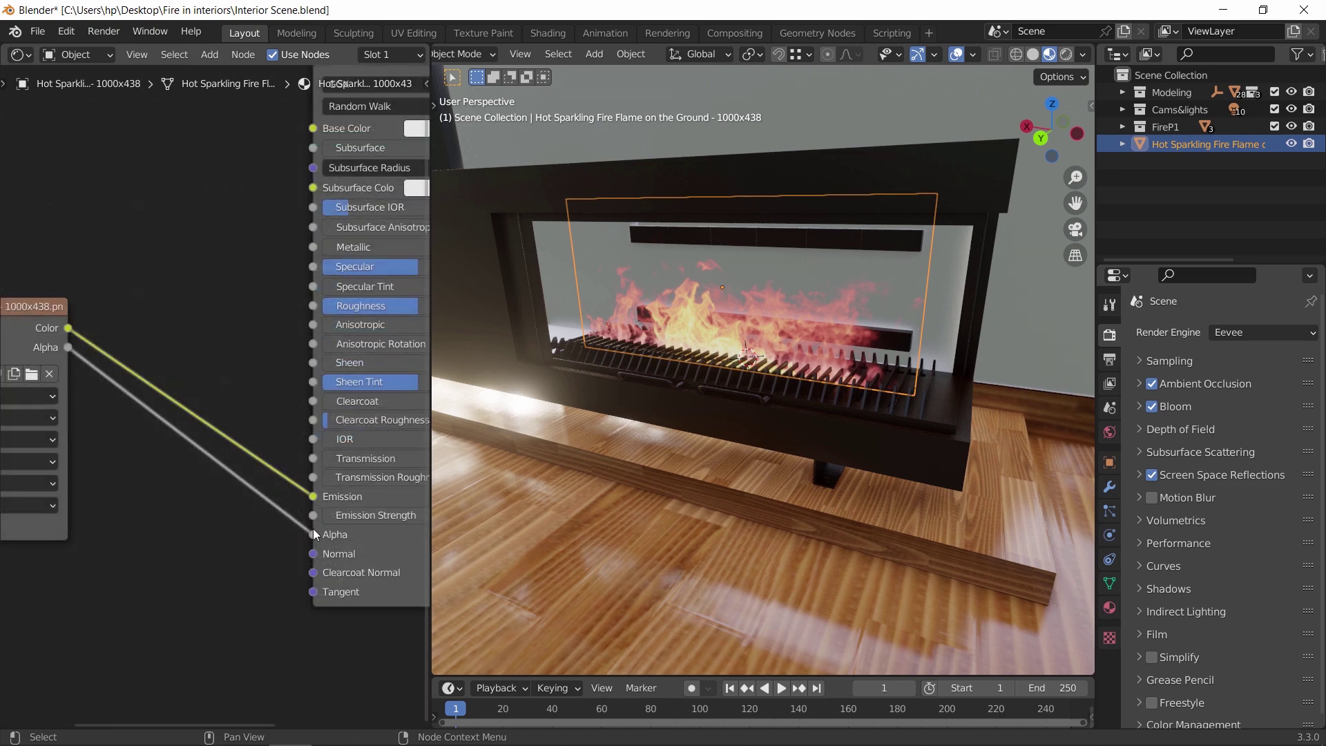
# Check the flame material's blend mode and set its emission strength to 3.8
pyautogui.click(1109, 607)
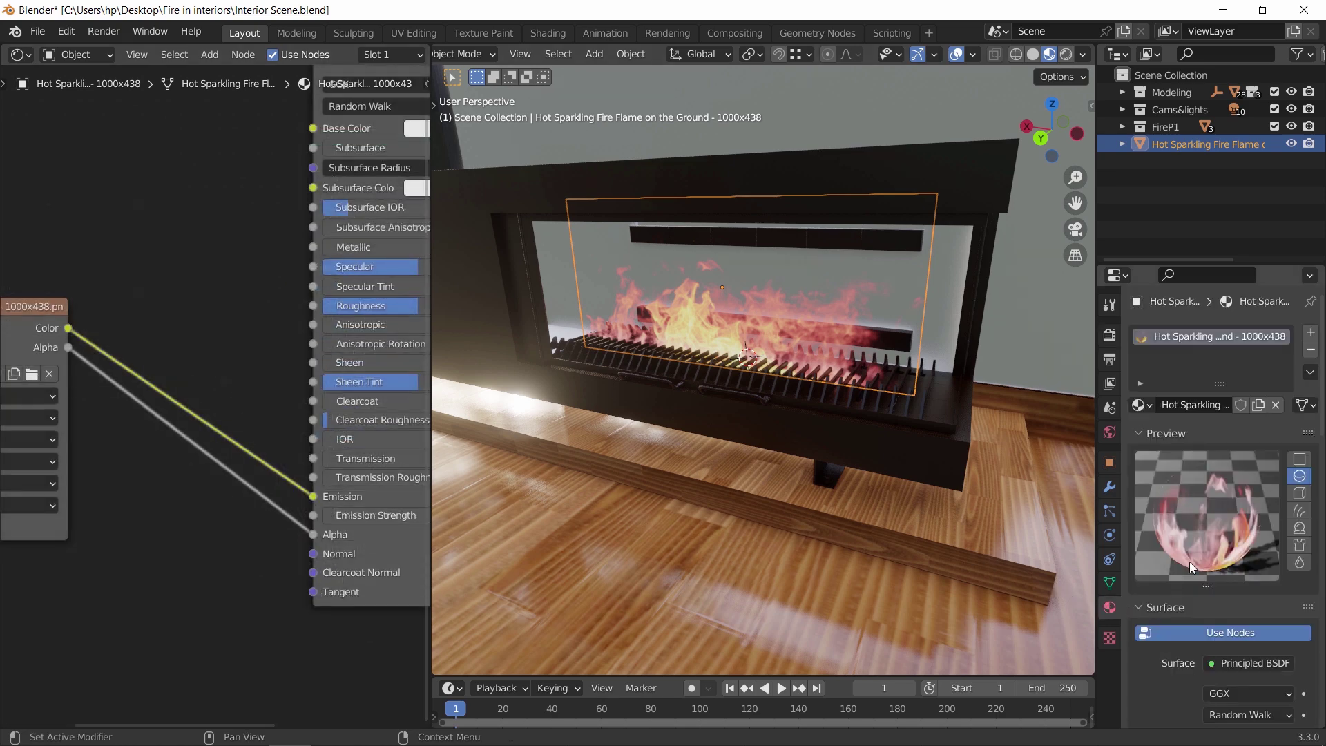
pyautogui.scroll(-15, 1189, 561)
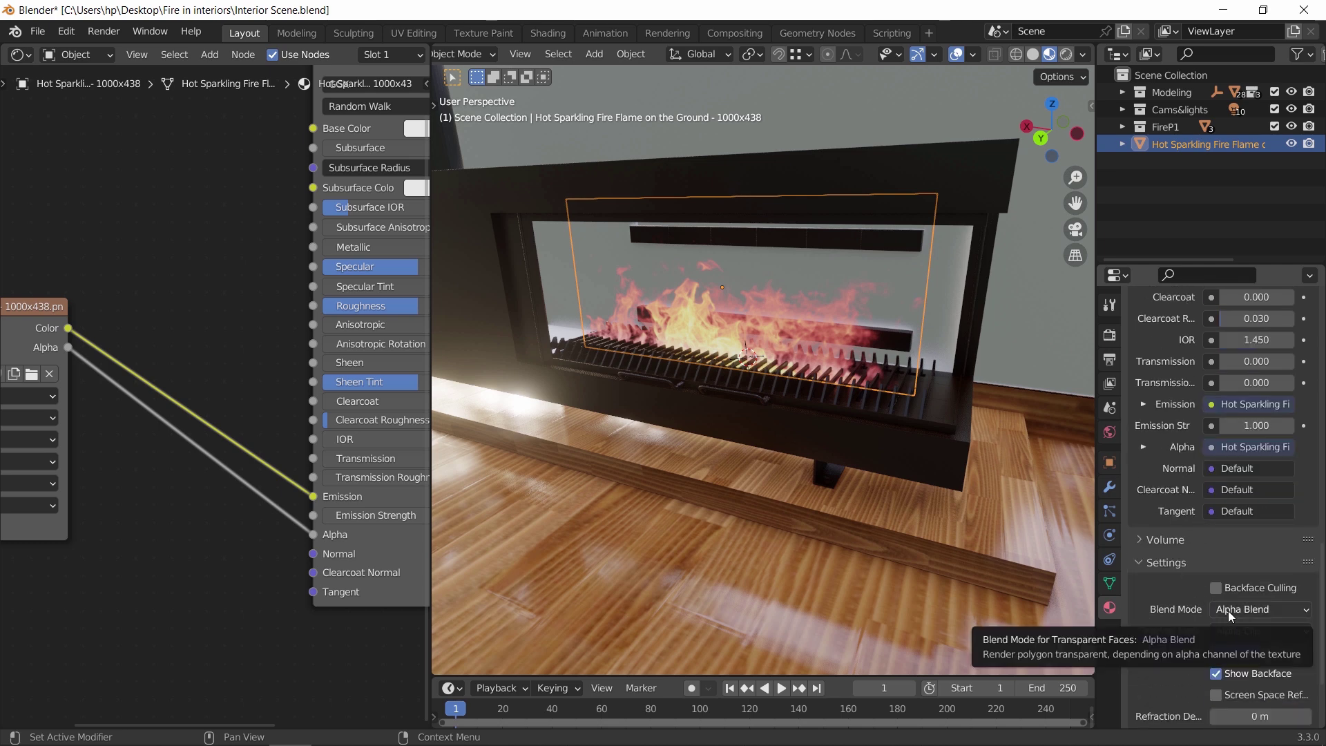
pyautogui.moveTo(366, 542); pyautogui.dragTo(228, 512, button='middle')
pyautogui.moveTo(265, 485); pyautogui.dragTo(394, 485)
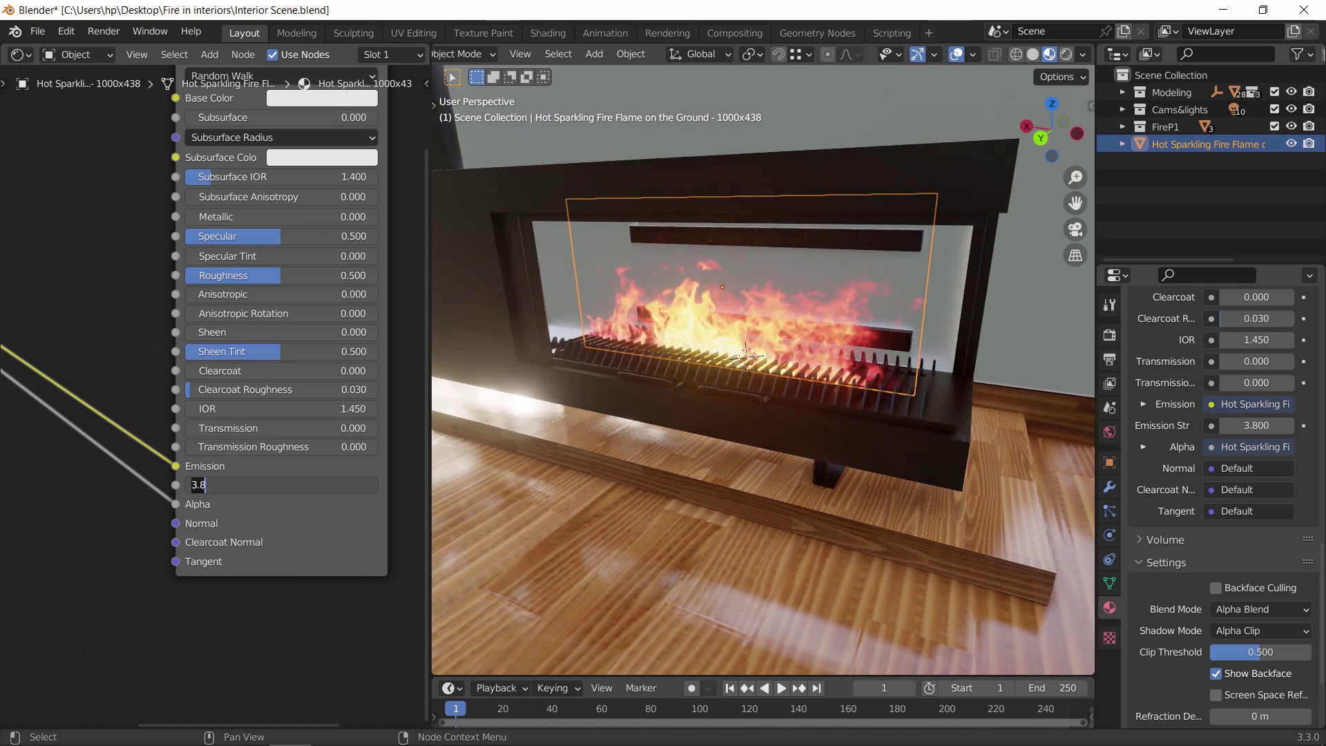
# Hide the flame image plane inside the firebox
pyautogui.click(921, 466)
pyautogui.moveTo(922, 459); pyautogui.dragTo(760, 387, button='middle')
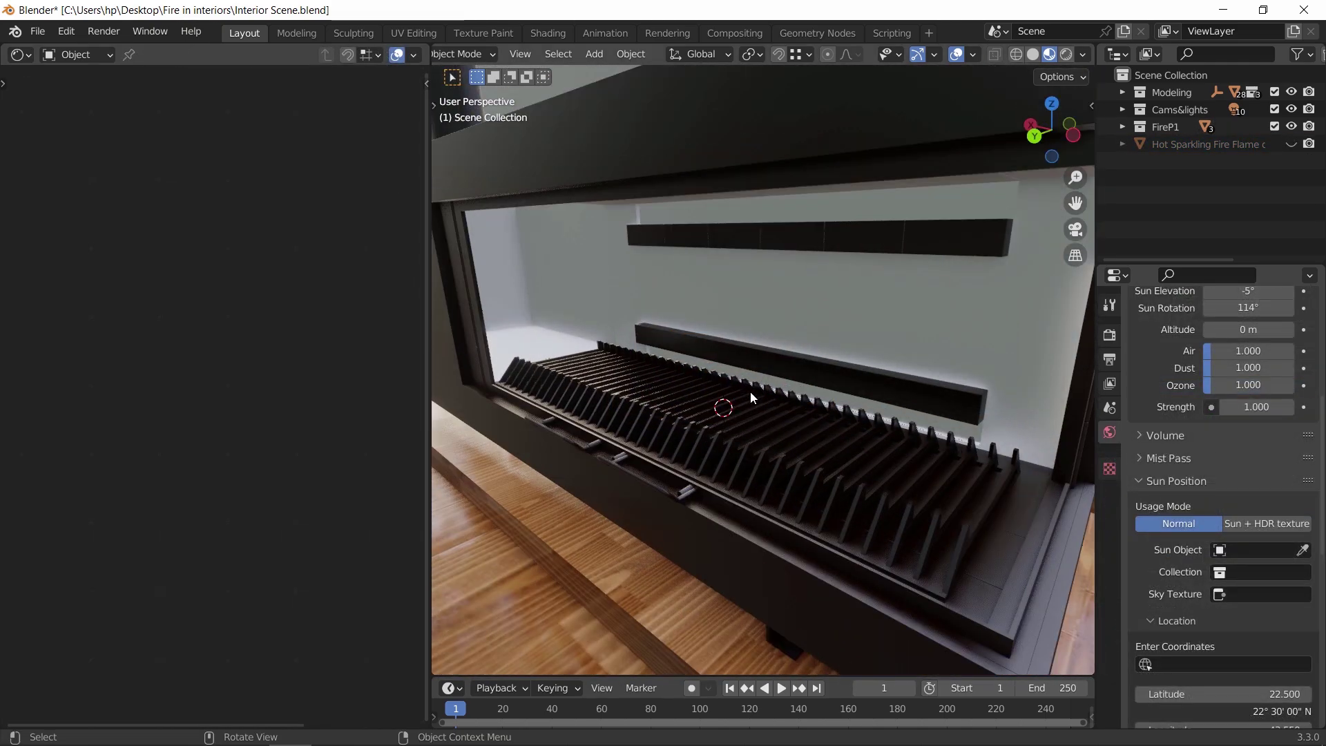
pyautogui.scroll(-5, 750, 391)
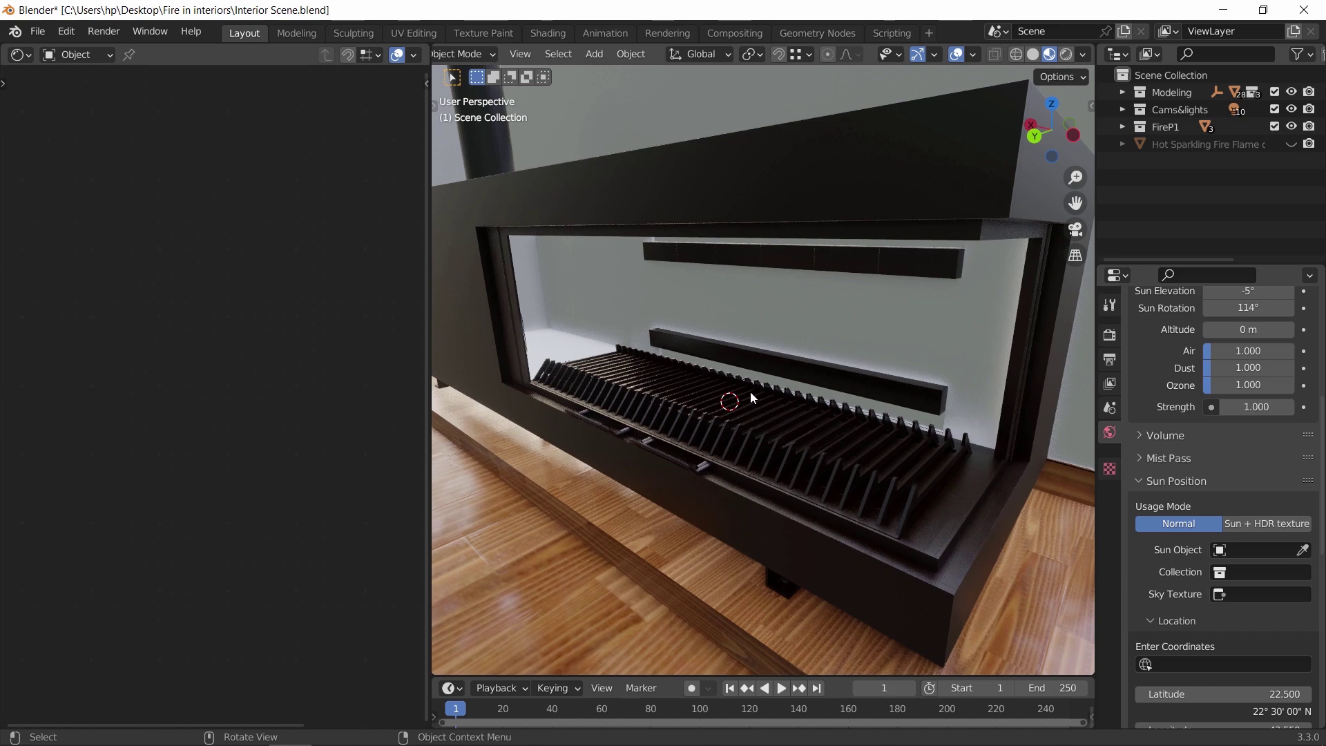
# Import the video Fire background without sound.mp4 from the Files folder as an image plane
pyautogui.hotkey('shift', 'a')
pyautogui.moveTo(750, 391)
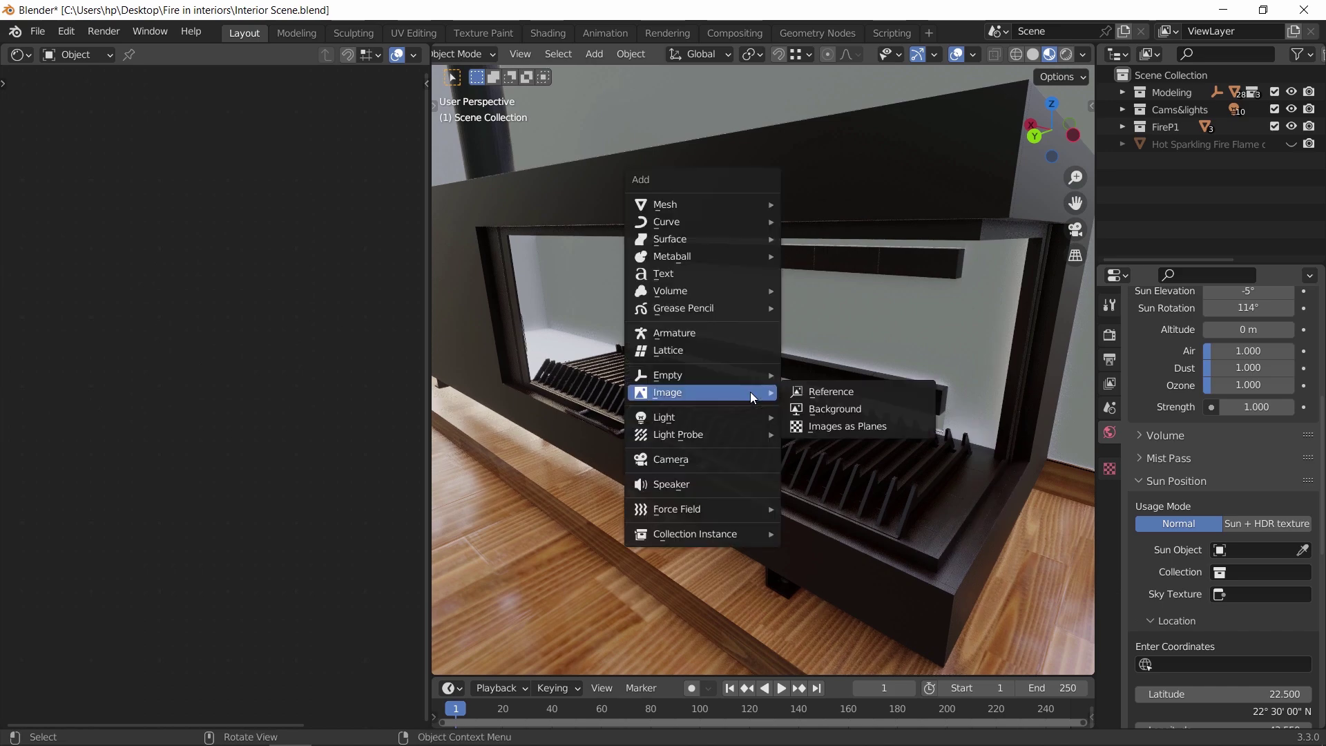
pyautogui.click(814, 427)
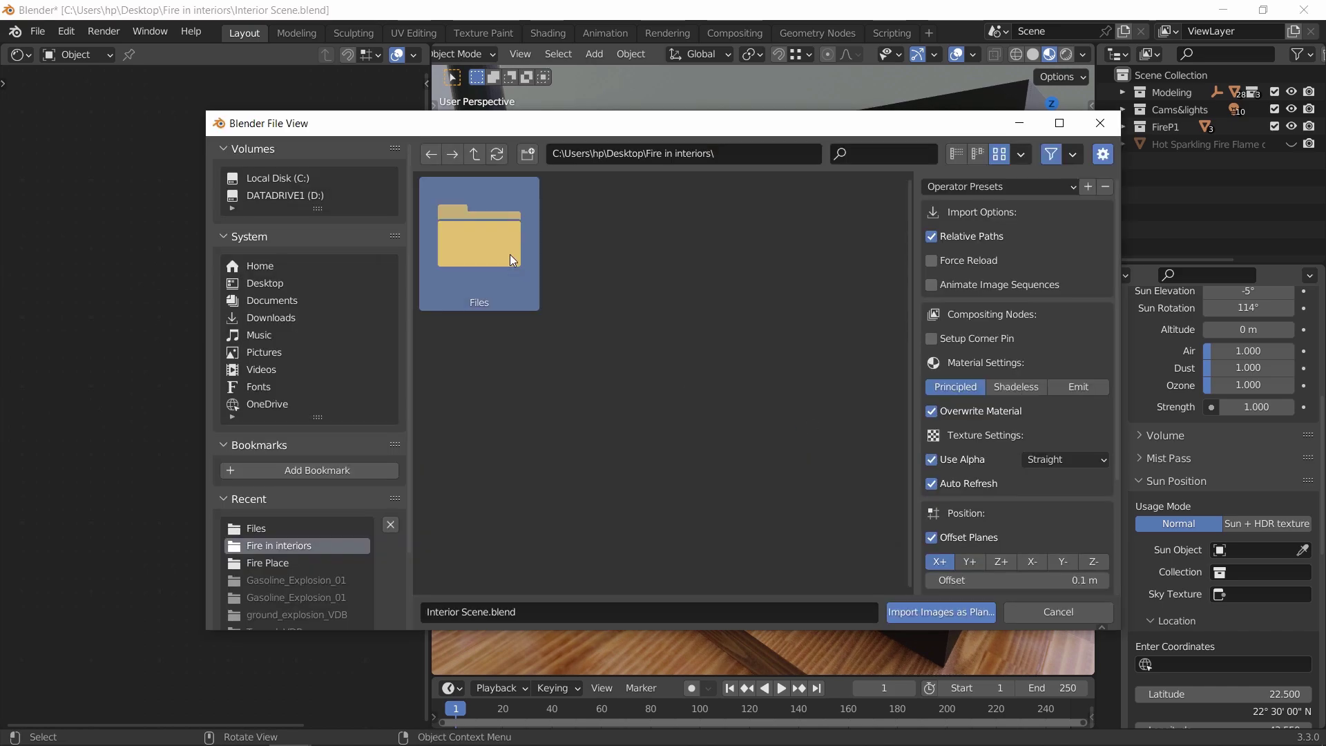
pyautogui.click(615, 269)
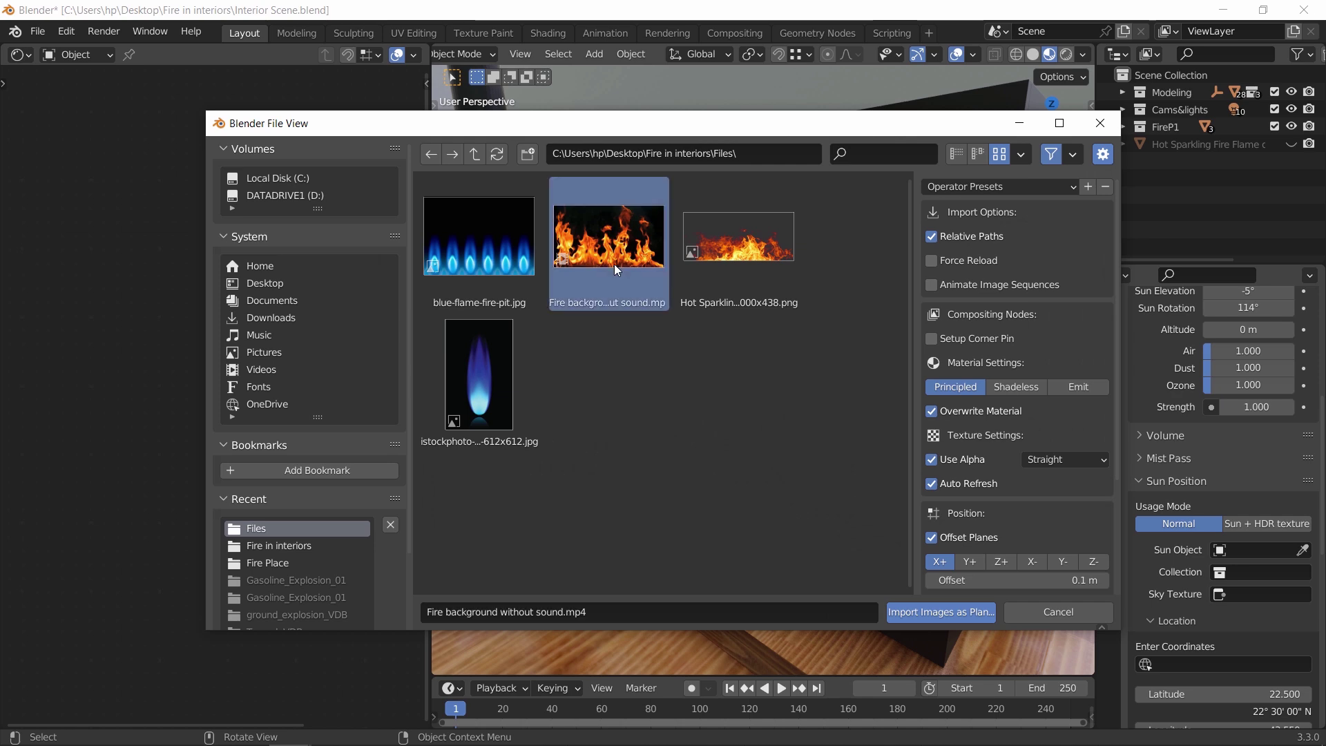
pyautogui.doubleClick(615, 263)
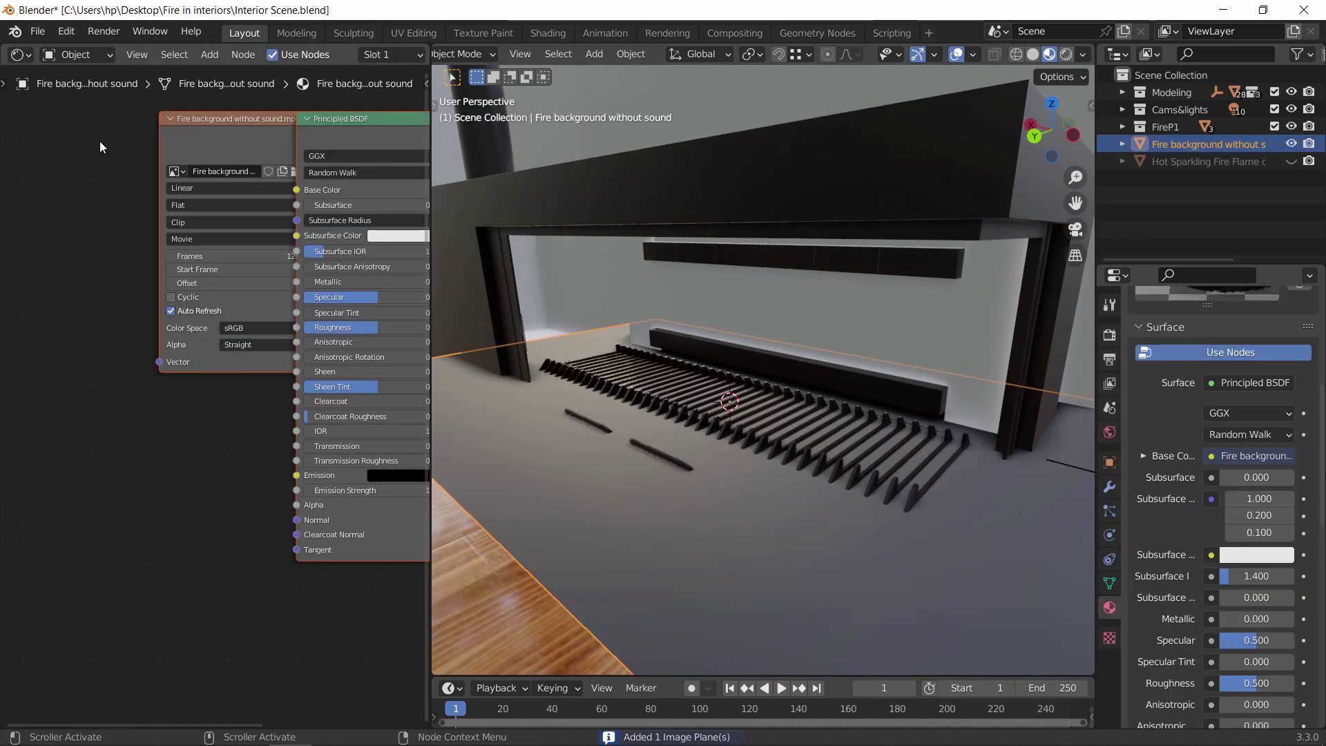
# Move the video's texture node clear of the Principled BSDF, inspect its movie settings and play the animation
pyautogui.moveTo(273, 138); pyautogui.dragTo(149, 140)
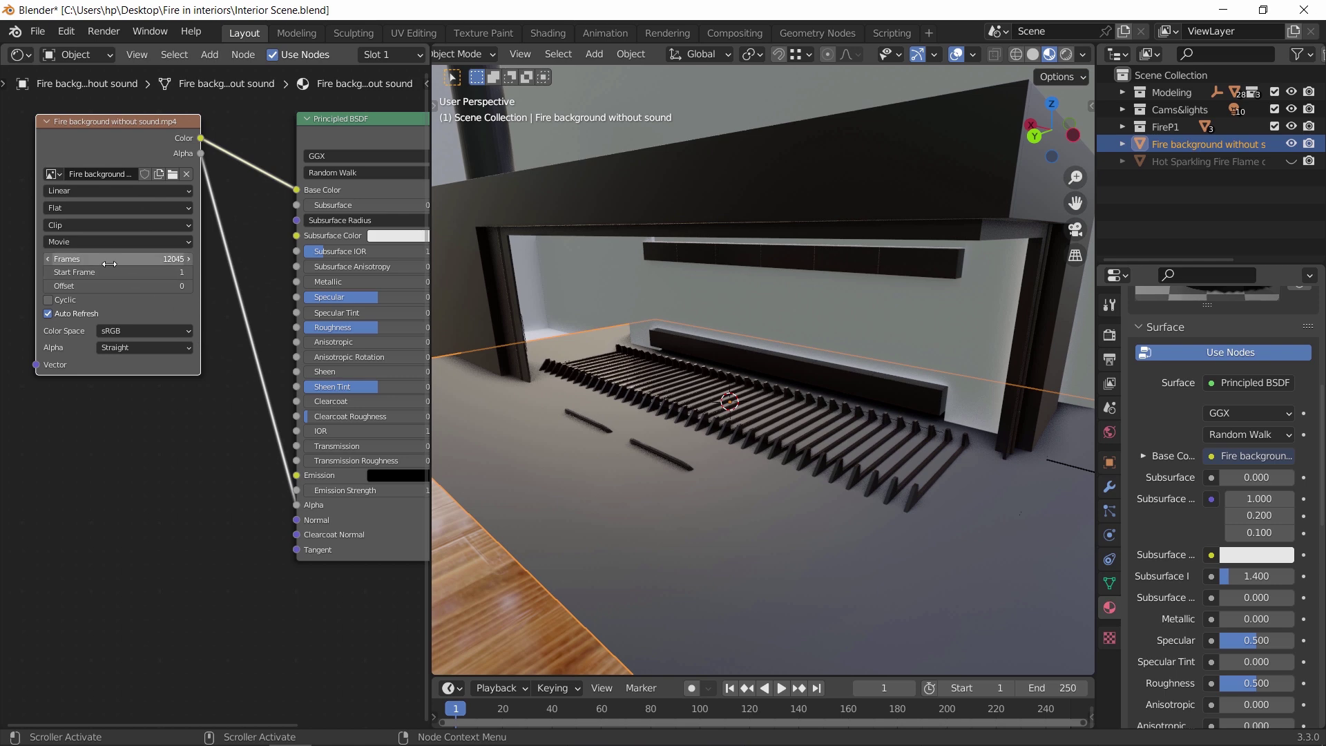
pyautogui.scroll(3, 118, 308)
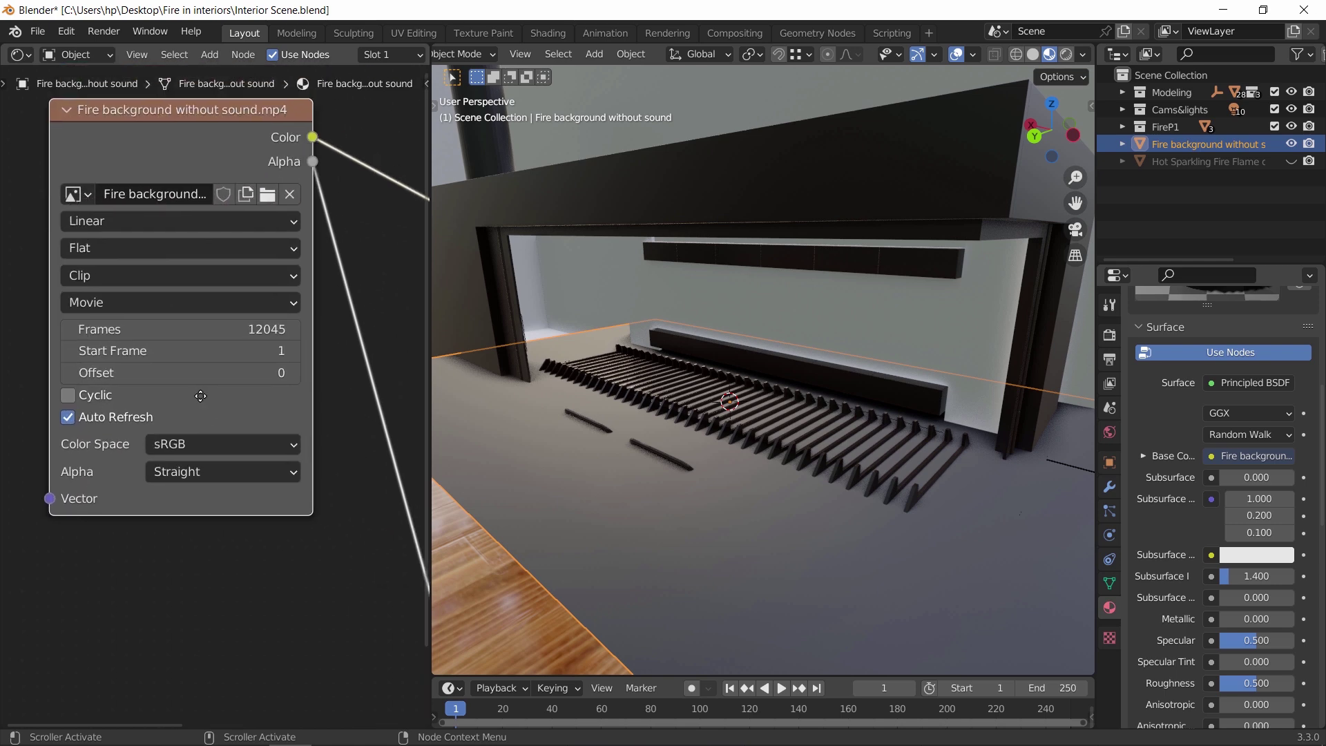
pyautogui.moveTo(200, 396); pyautogui.dragTo(199, 395, button='middle')
pyautogui.moveTo(690, 435); pyautogui.dragTo(739, 505, button='middle')
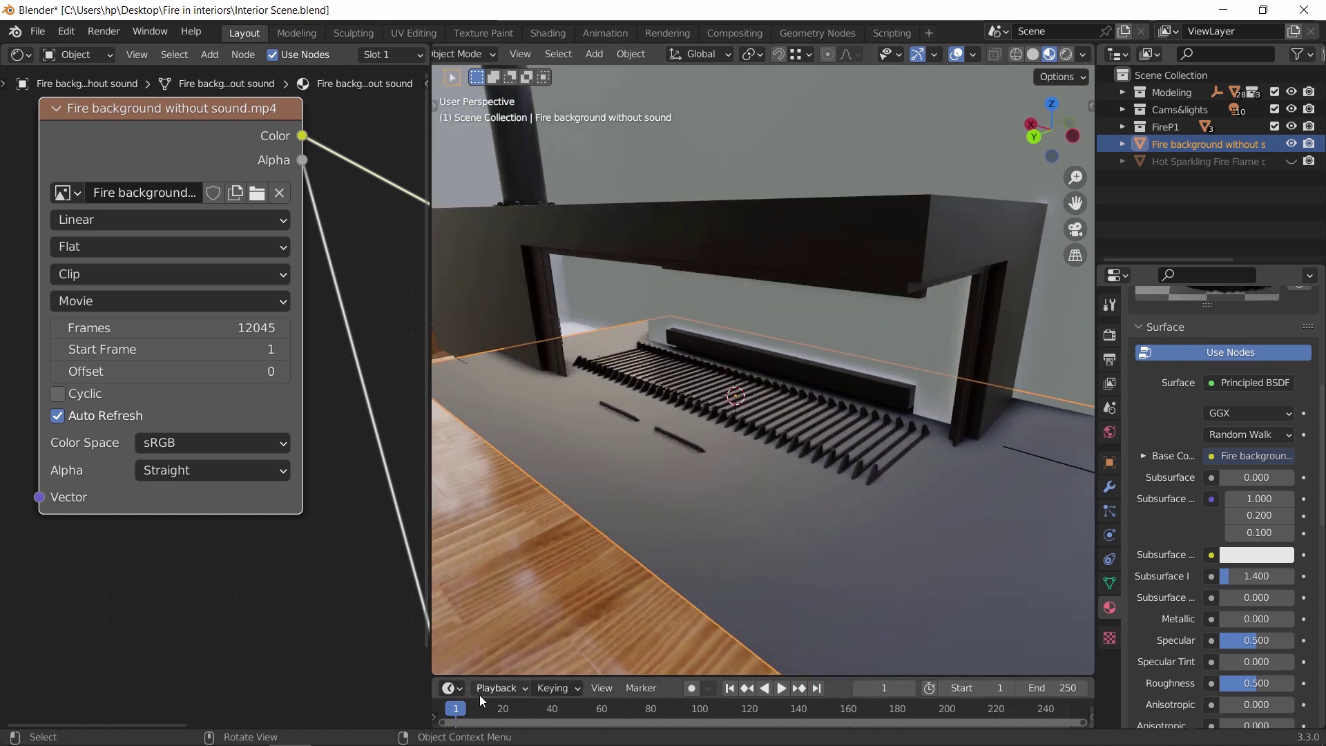
pyautogui.press('space')
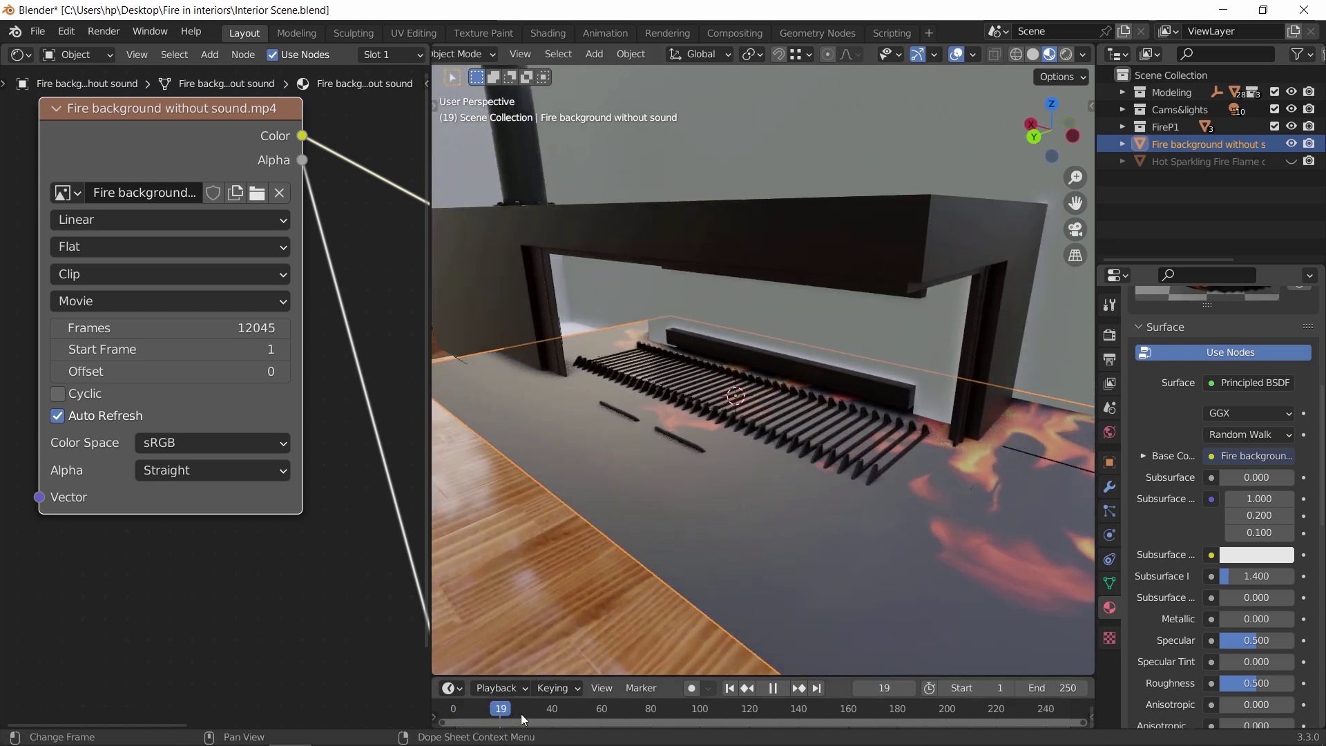
# Isolate the fire video plane in top view with the overlays hidden and preview its playback
pyautogui.press('space')
pyautogui.press('KP_Divide')
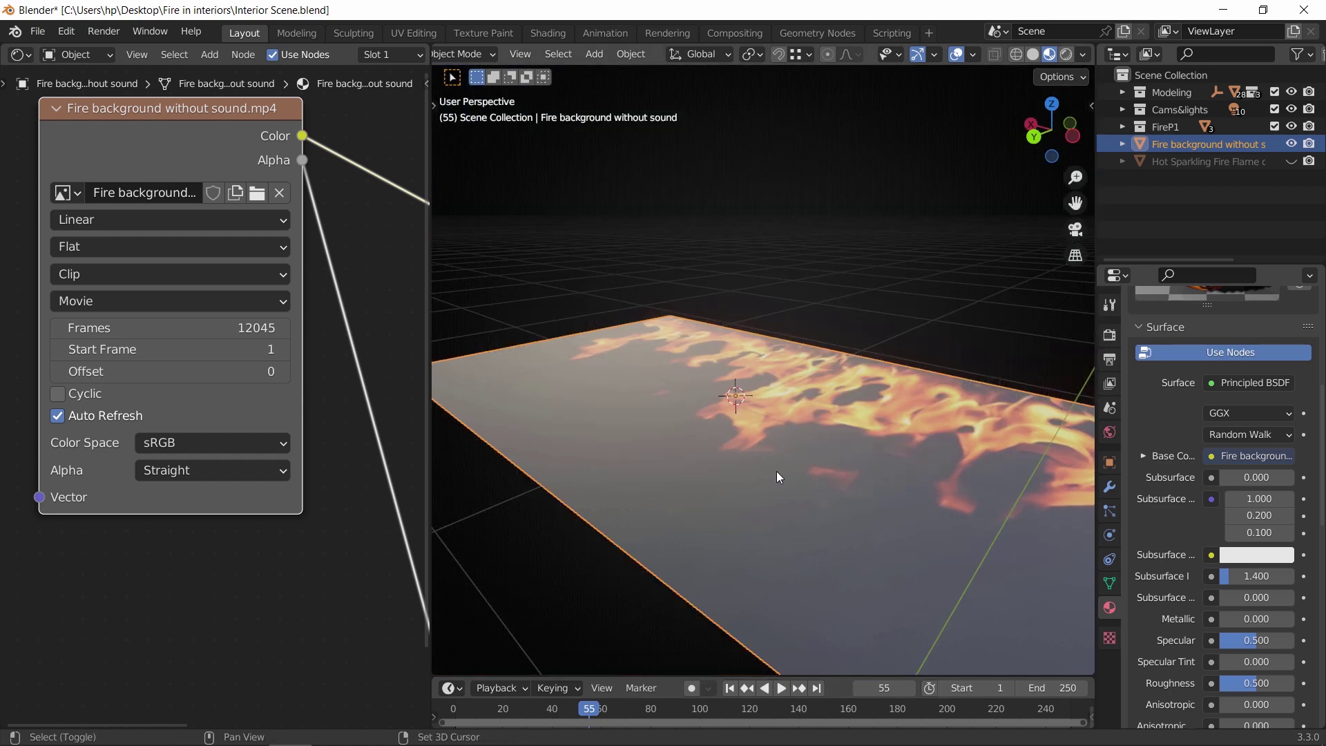
pyautogui.press('KP_7')
pyautogui.scroll(-2, 819, 416)
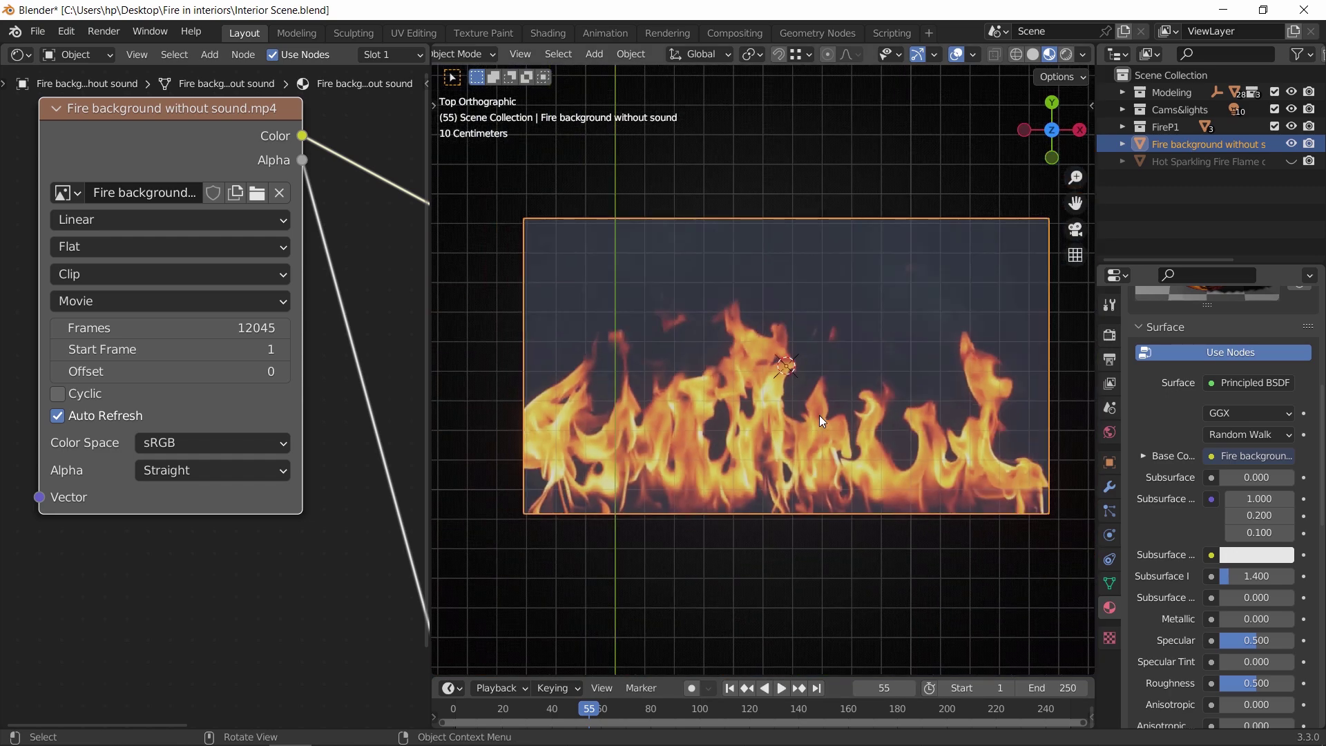
pyautogui.click(960, 55)
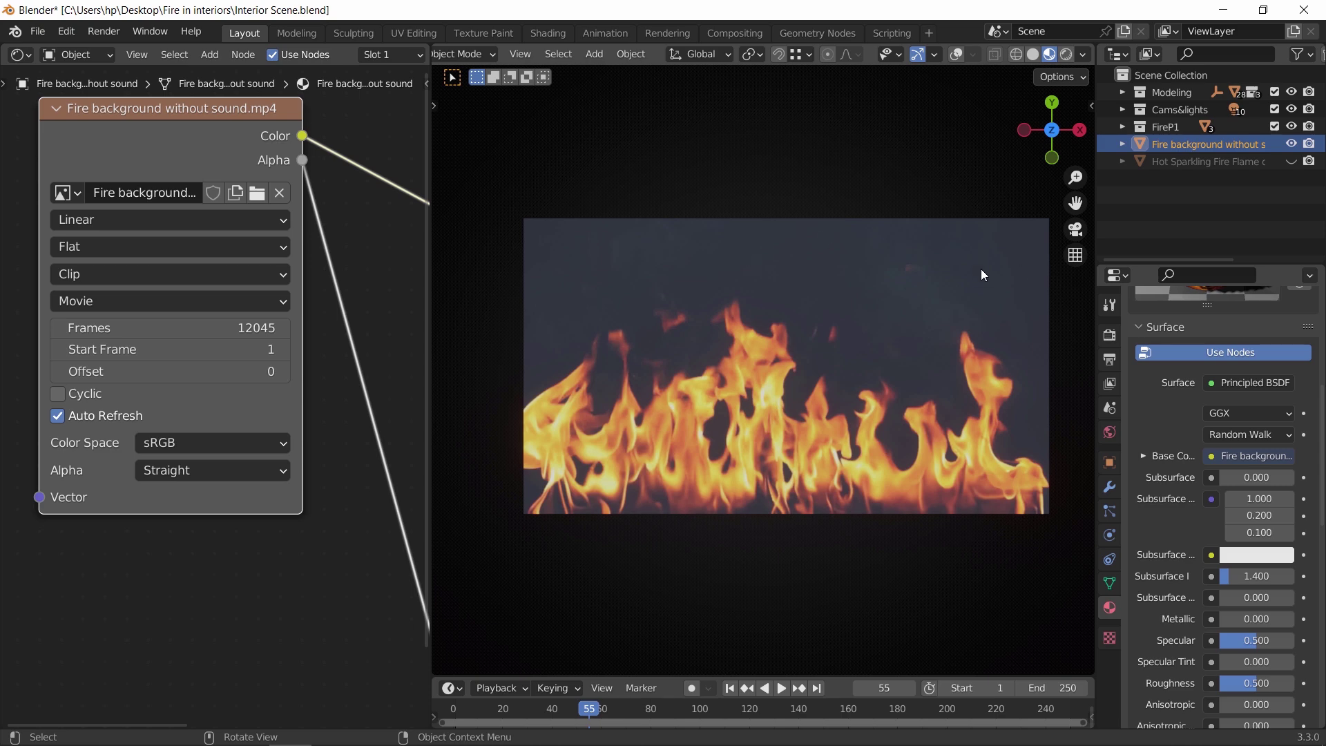
pyautogui.press('space')
pyautogui.press('space')
# Connect the video texture's Color output to the Principled BSDF's Emission and Alpha inputs, with the texture node moved lower
pyautogui.moveTo(325, 373); pyautogui.dragTo(235, 282, button='middle')
pyautogui.scroll(-3, 229, 358)
pyautogui.moveTo(173, 119); pyautogui.dragTo(295, 546)
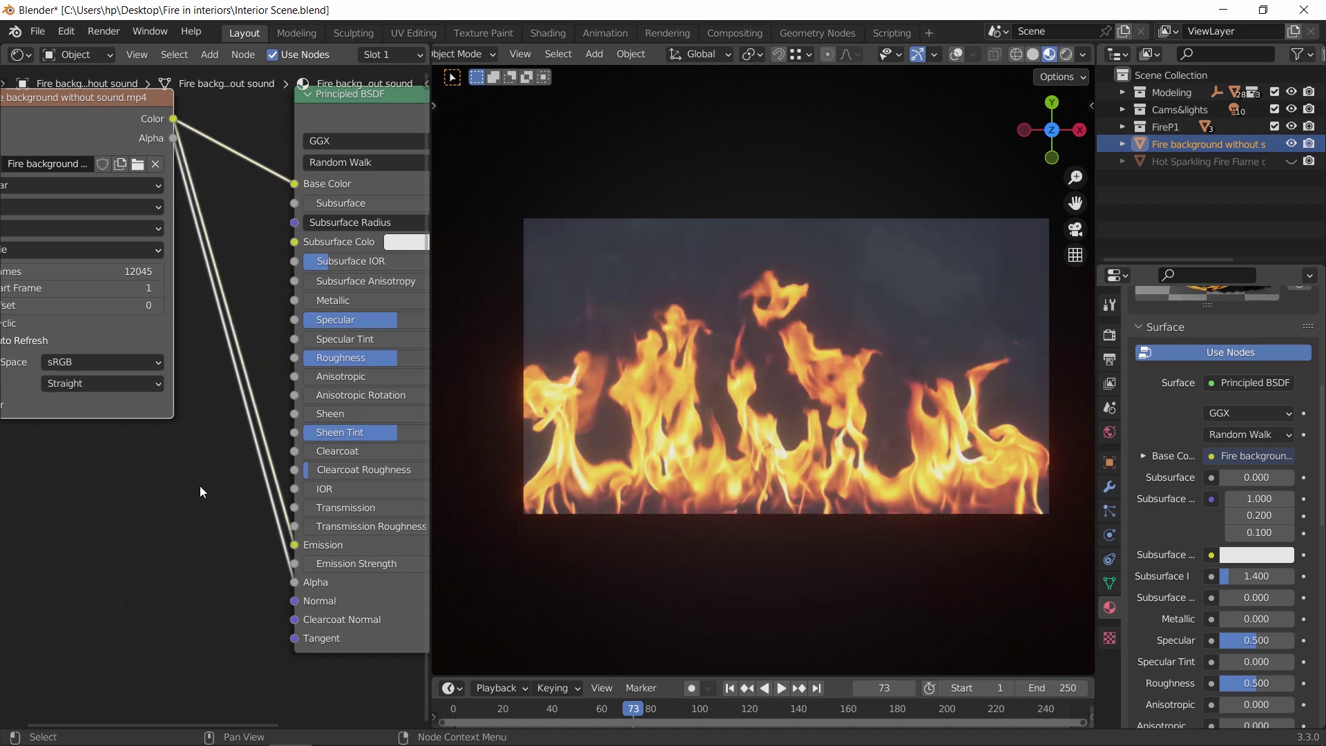
pyautogui.scroll(-2, 138, 359)
pyautogui.moveTo(127, 173); pyautogui.dragTo(67, 393)
pyautogui.scroll(5, 193, 521)
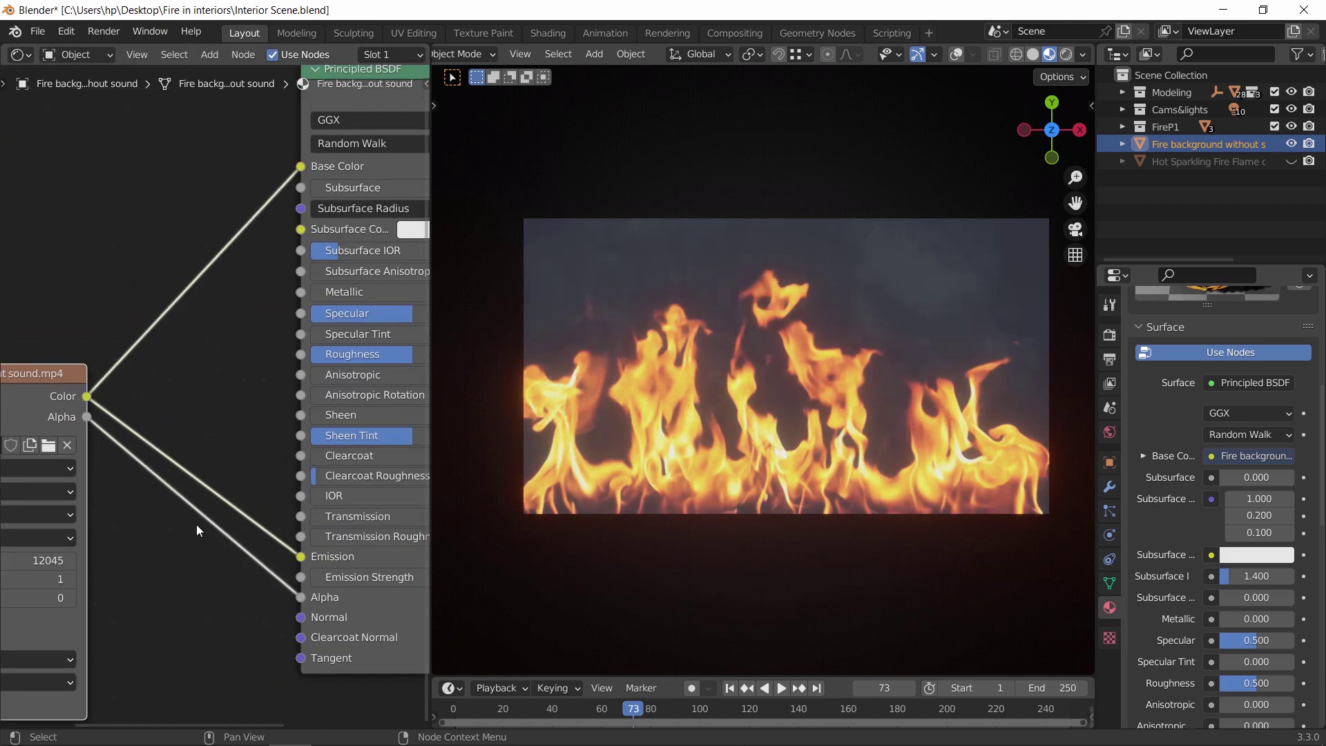
pyautogui.moveTo(216, 570); pyautogui.dragTo(188, 518, button='middle')
pyautogui.moveTo(272, 559); pyautogui.dragTo(229, 549)
# Insert a ColorRamp node between the video texture's Color output and the Principled BSDF's Alpha input
pyautogui.hotkey('shift', 'a')
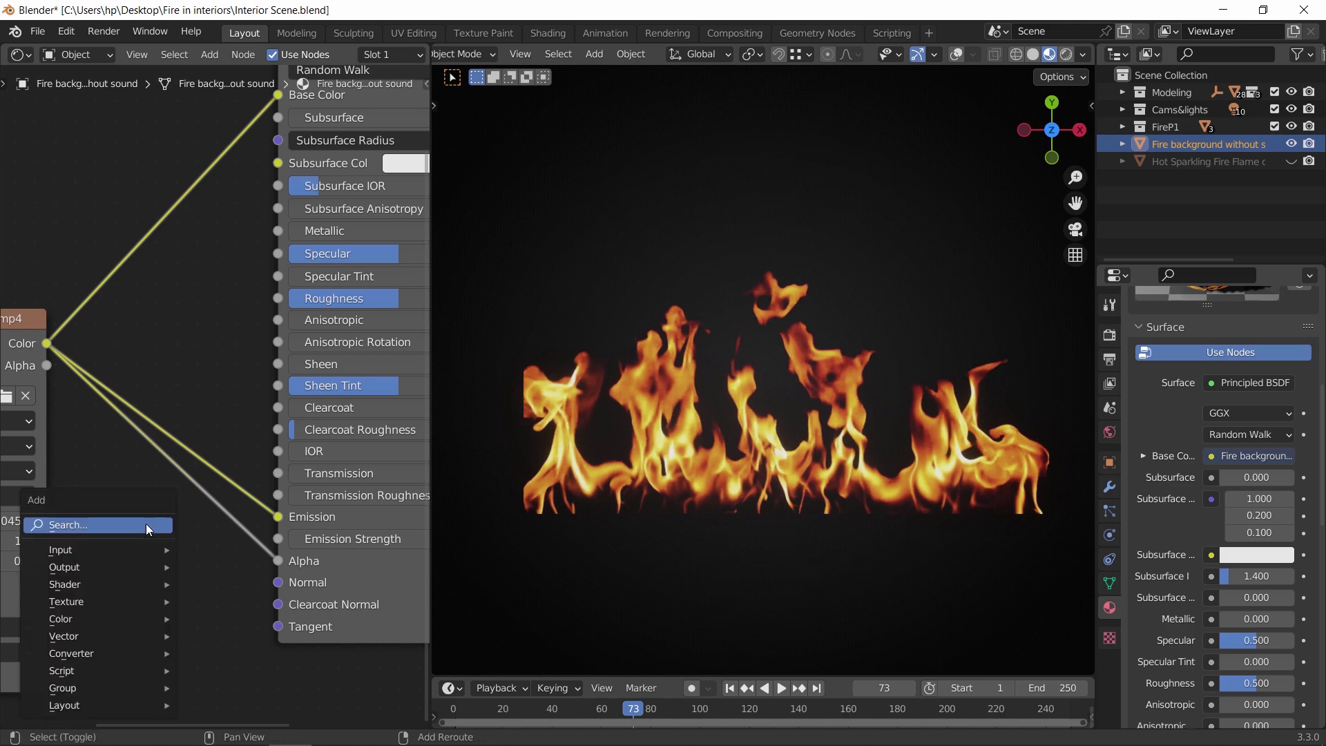
pyautogui.click(146, 525)
pyautogui.write('colo')
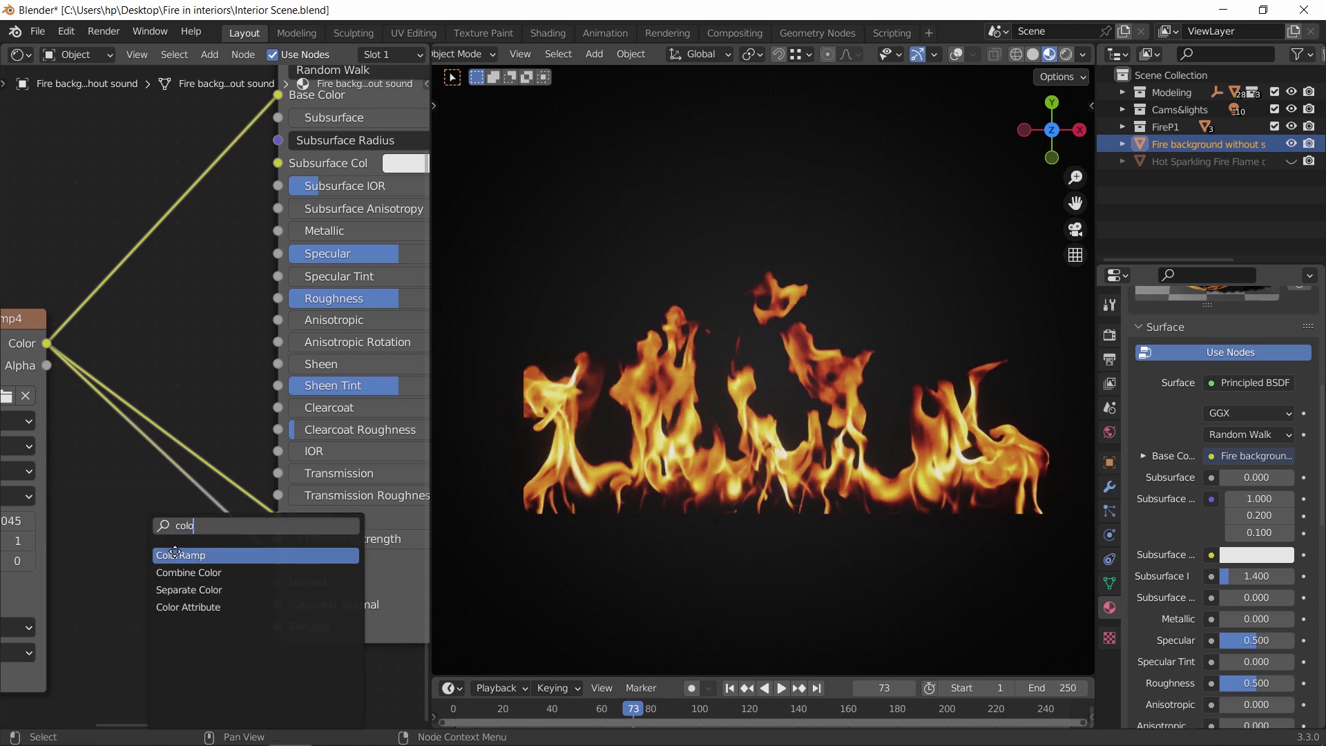
pyautogui.click(174, 554)
pyautogui.click(190, 536)
pyautogui.scroll(-3, 213, 421)
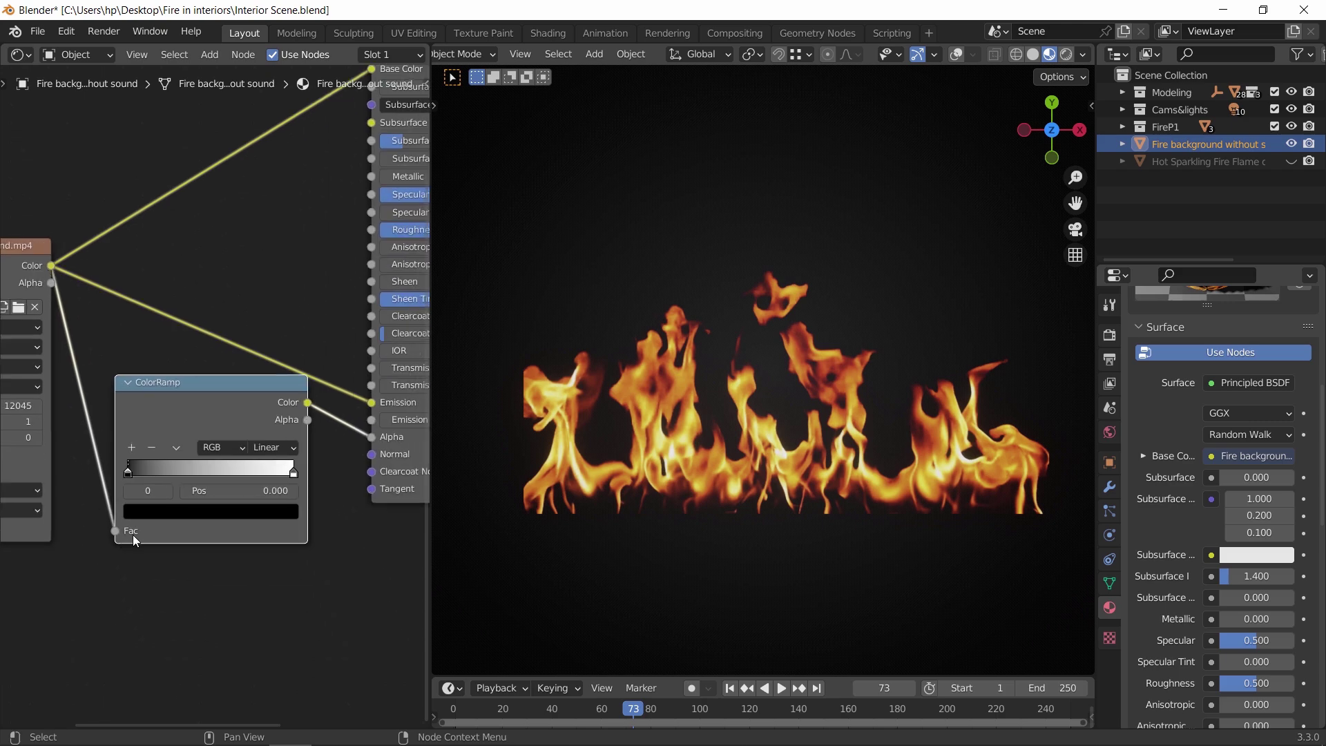
pyautogui.moveTo(128, 471)
pyautogui.mouseDown()
pyautogui.moveTo(176, 485)
pyautogui.moveTo(127, 480)
pyautogui.mouseUp()
pyautogui.moveTo(292, 472)
pyautogui.mouseDown()
pyautogui.moveTo(205, 476)
pyautogui.moveTo(297, 484)
pyautogui.mouseUp()
# Set the video material's emission strength to 4.8 and play the animation
pyautogui.moveTo(332, 583); pyautogui.dragTo(190, 588, button='middle')
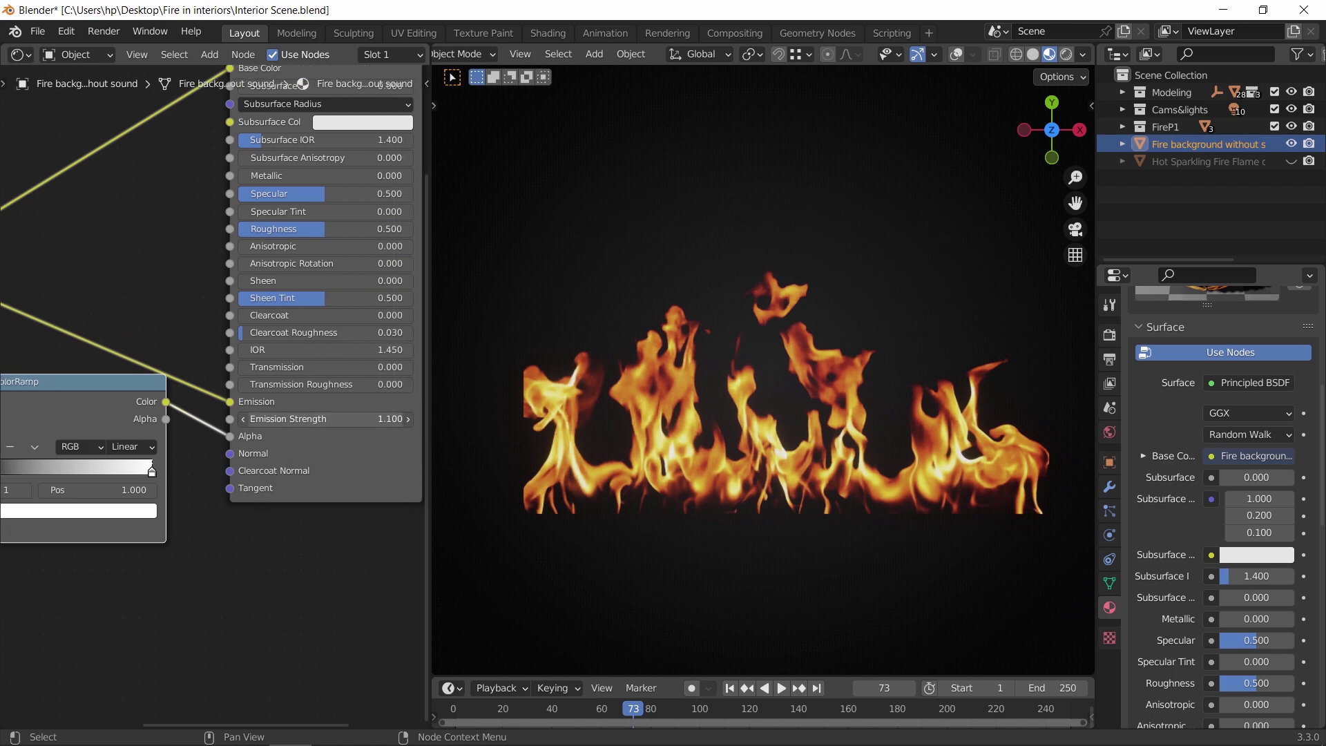
pyautogui.moveTo(325, 418); pyautogui.dragTo(372, 418)
pyautogui.press('space')
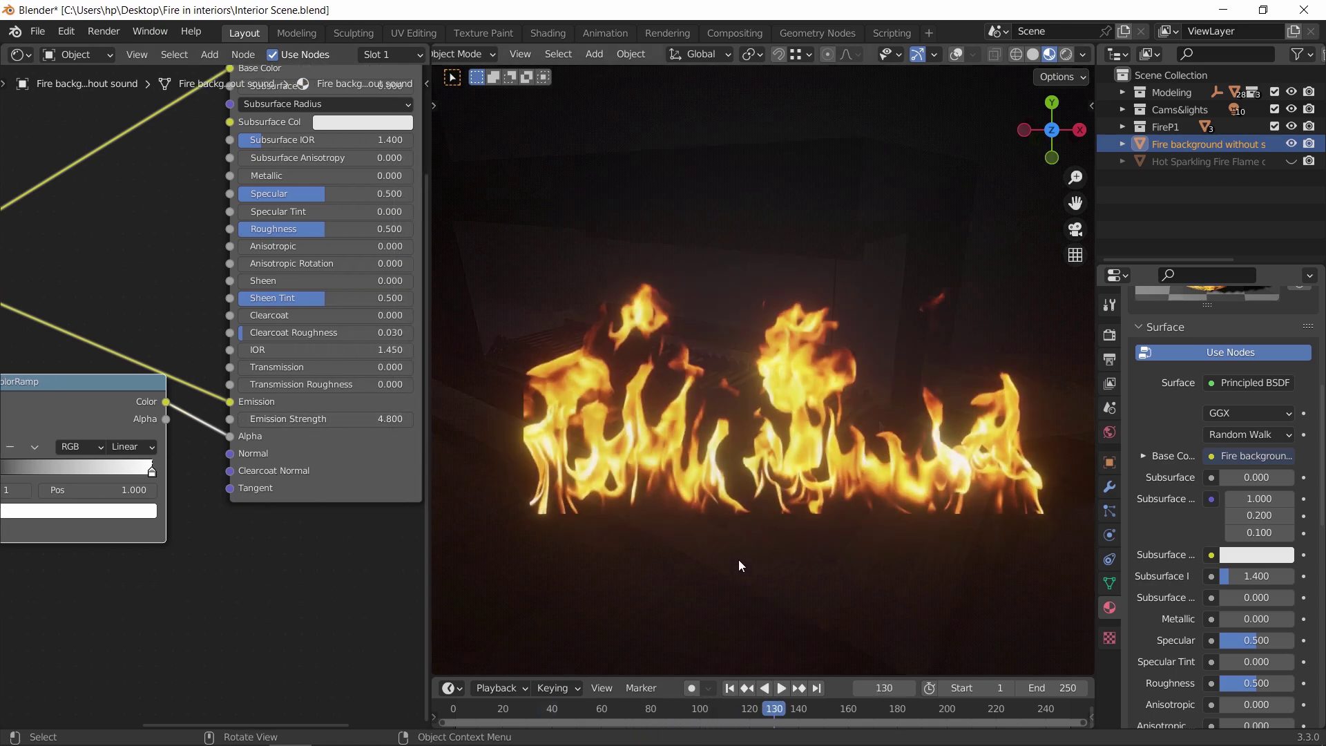
# Rotate the video plane 90° about the global X axis and raise it along Z at the fireplace
pyautogui.write('90')
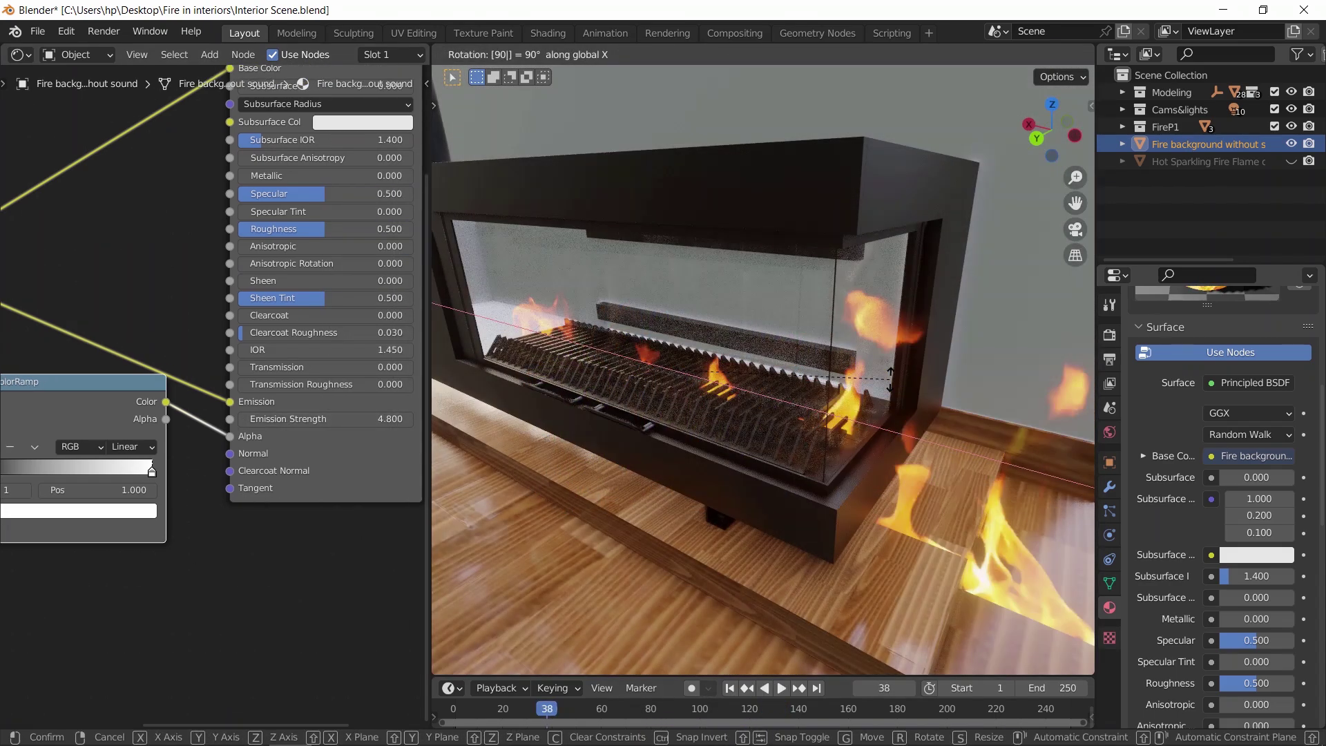
pyautogui.press('Return')
pyautogui.press('g')
pyautogui.press('z')
pyautogui.click(919, 235)
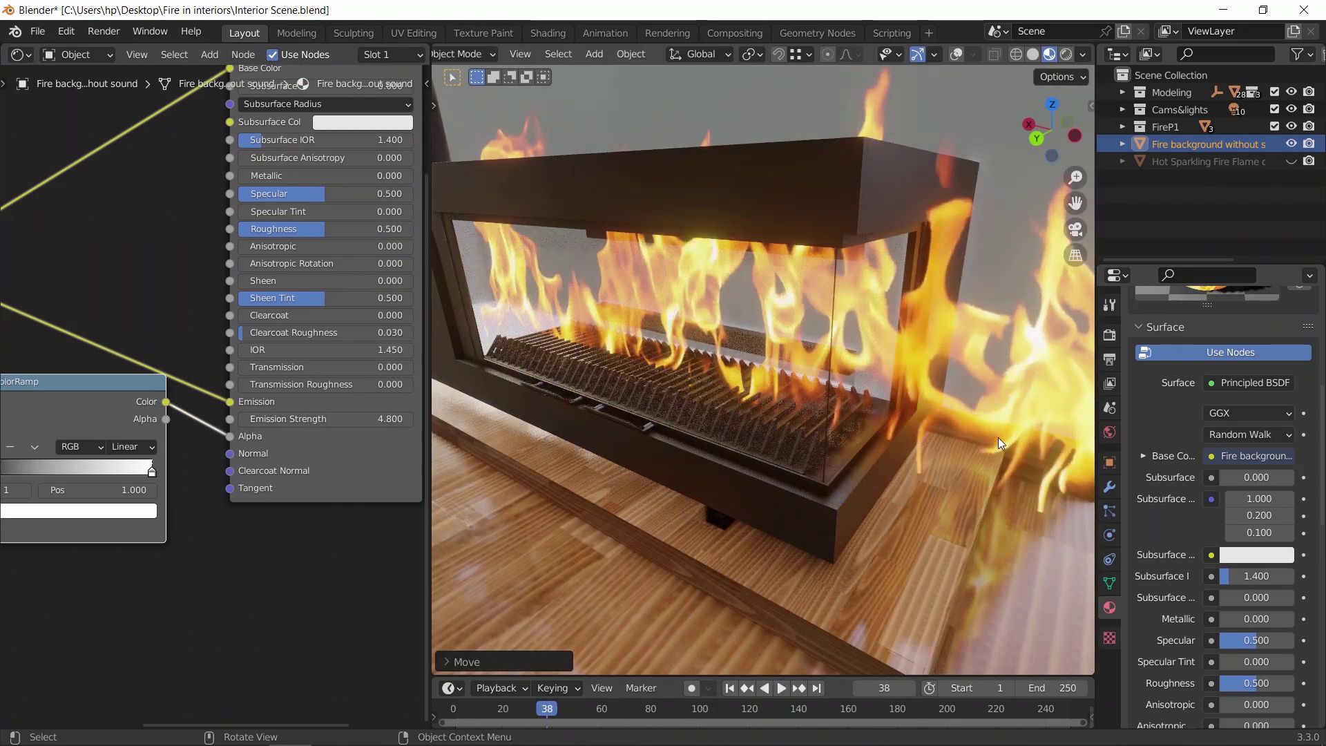
# Scale the video plane down, move it onto the grate inside the fireplace and preview the animation
pyautogui.press('s')
pyautogui.click(798, 377)
pyautogui.press('g')
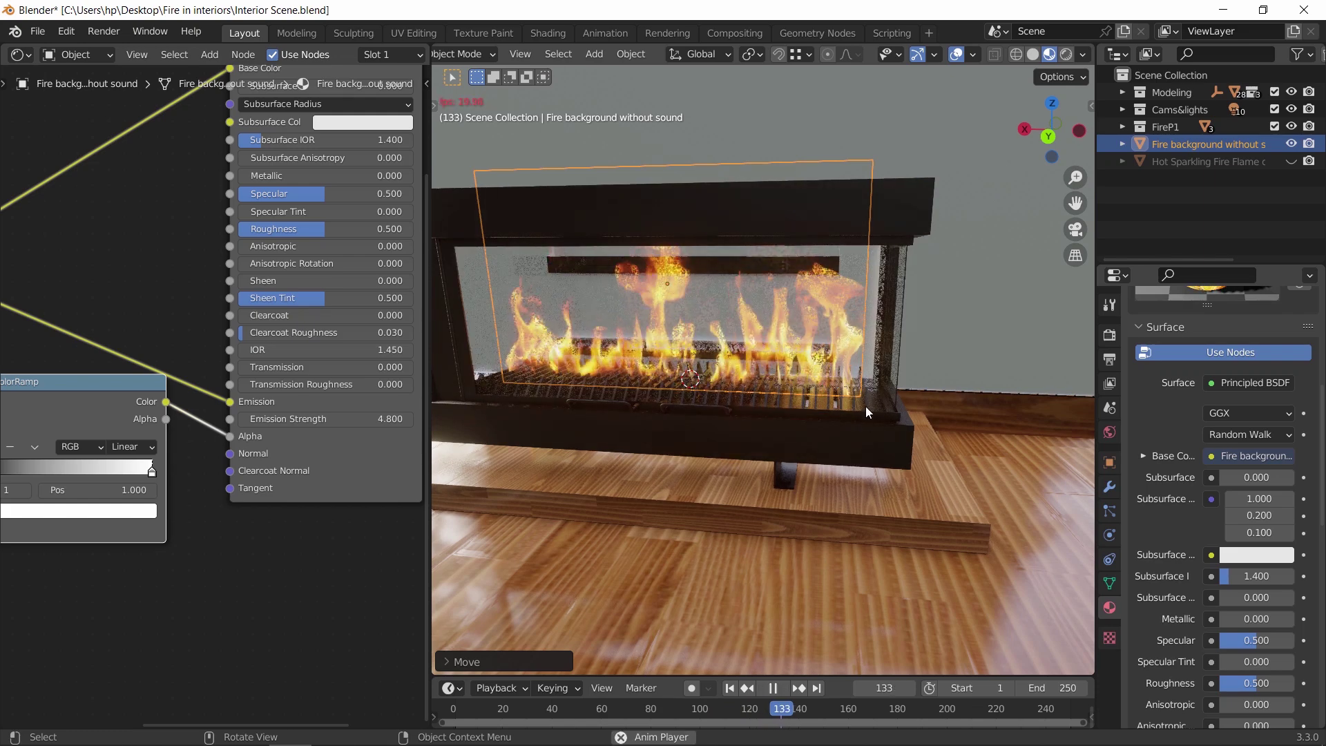
pyautogui.press('space')
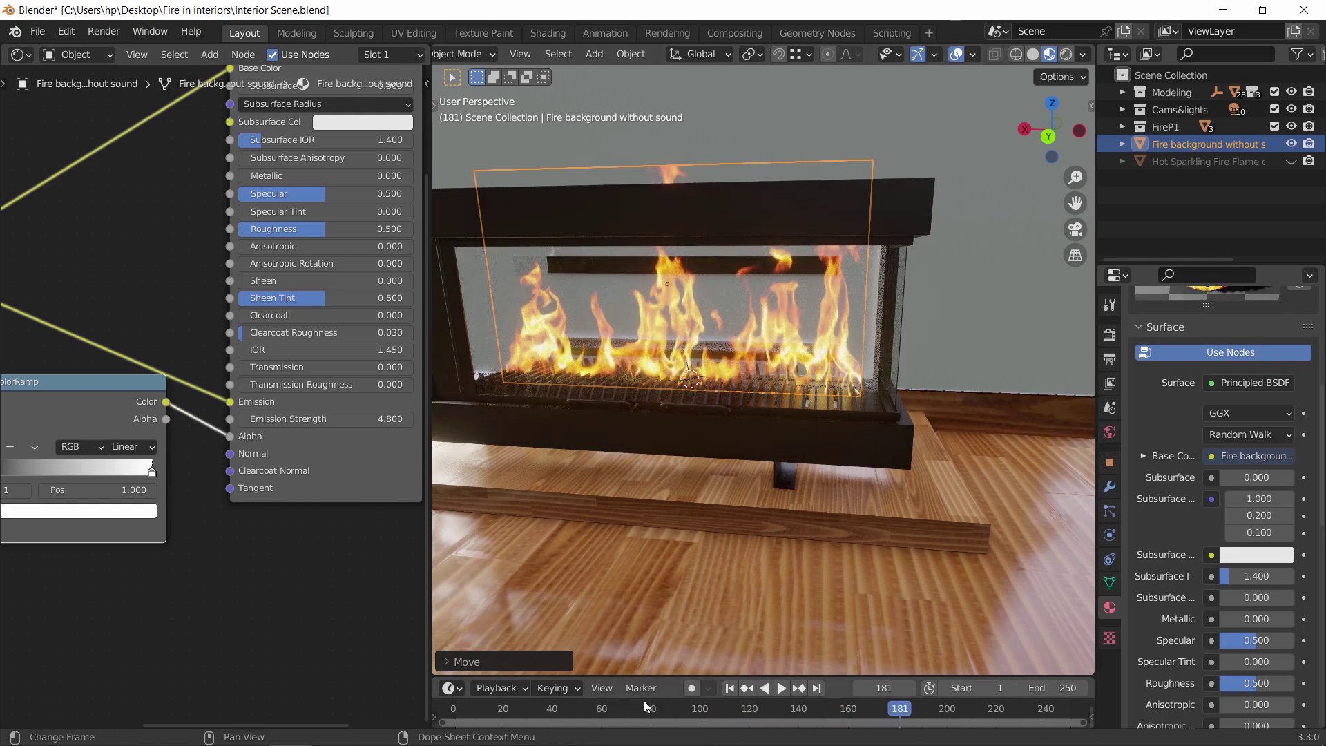
pyautogui.moveTo(576, 711); pyautogui.dragTo(523, 725)
# Set the video texture's frame offset to 30 and replay the animation from near its start
pyautogui.moveTo(156, 603); pyautogui.dragTo(321, 561, button='middle')
pyautogui.scroll(1, 321, 560)
pyautogui.scroll(2, 231, 459)
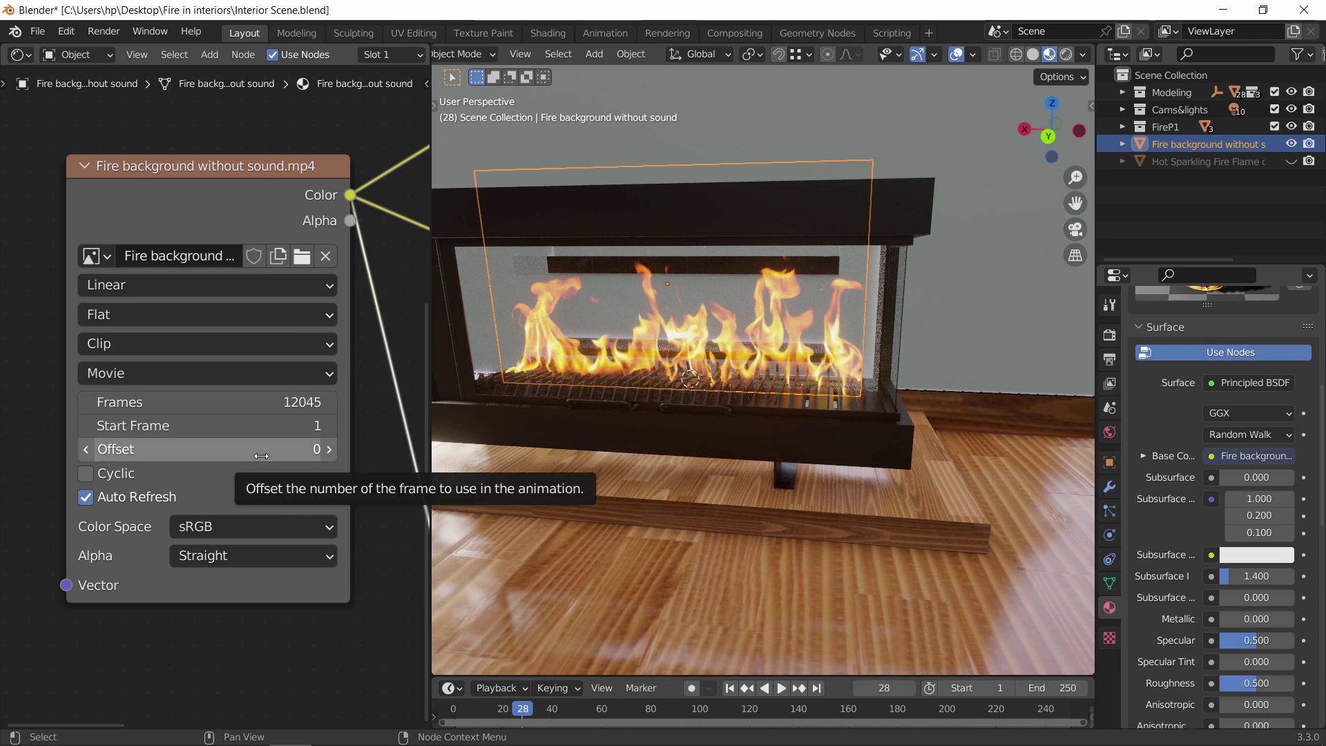
pyautogui.click(261, 456)
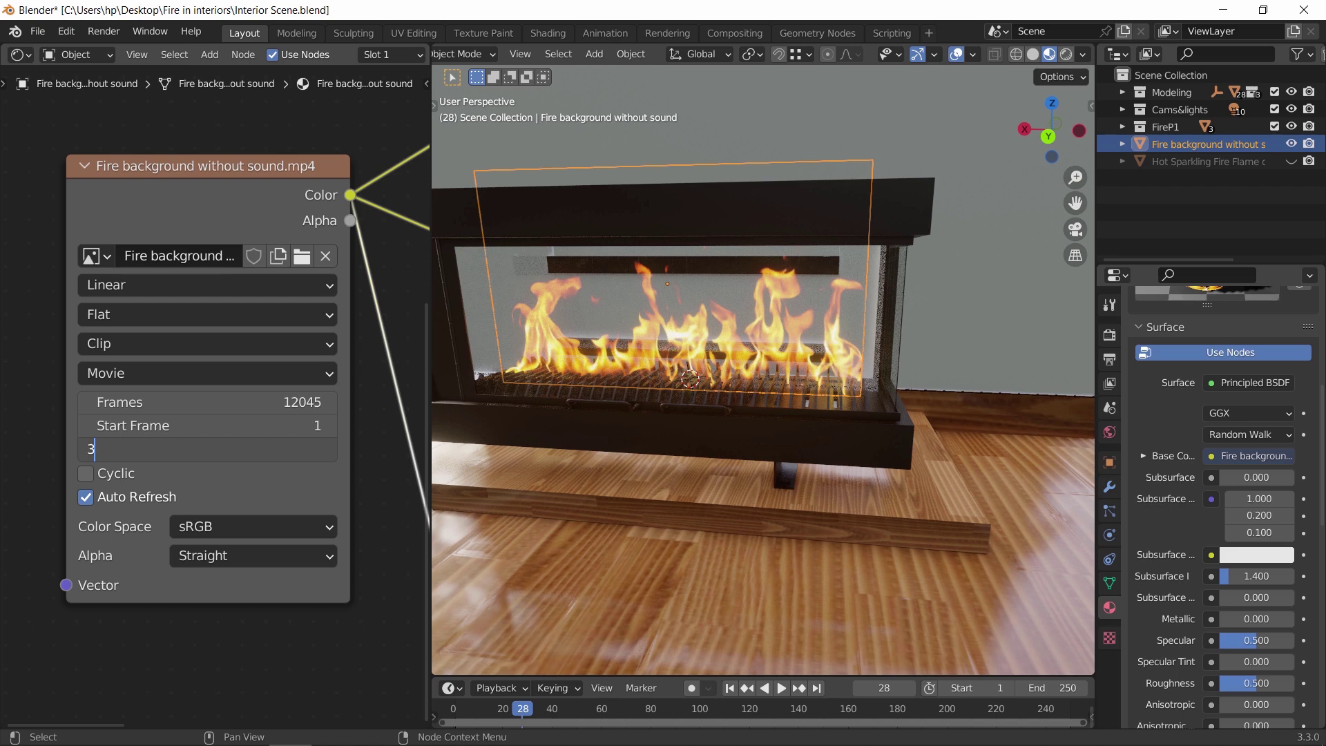
pyautogui.write('30')
pyautogui.press('Return')
pyautogui.moveTo(516, 711); pyautogui.dragTo(445, 721)
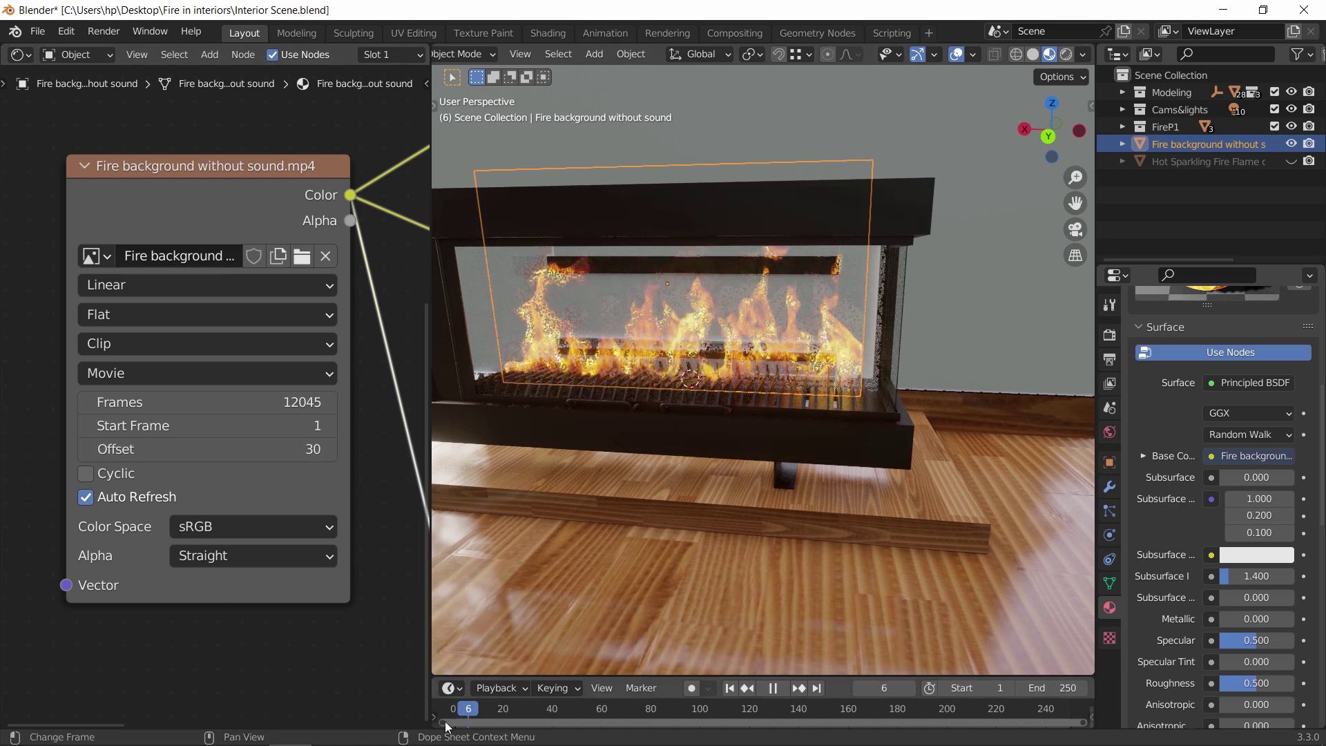
pyautogui.press('space')
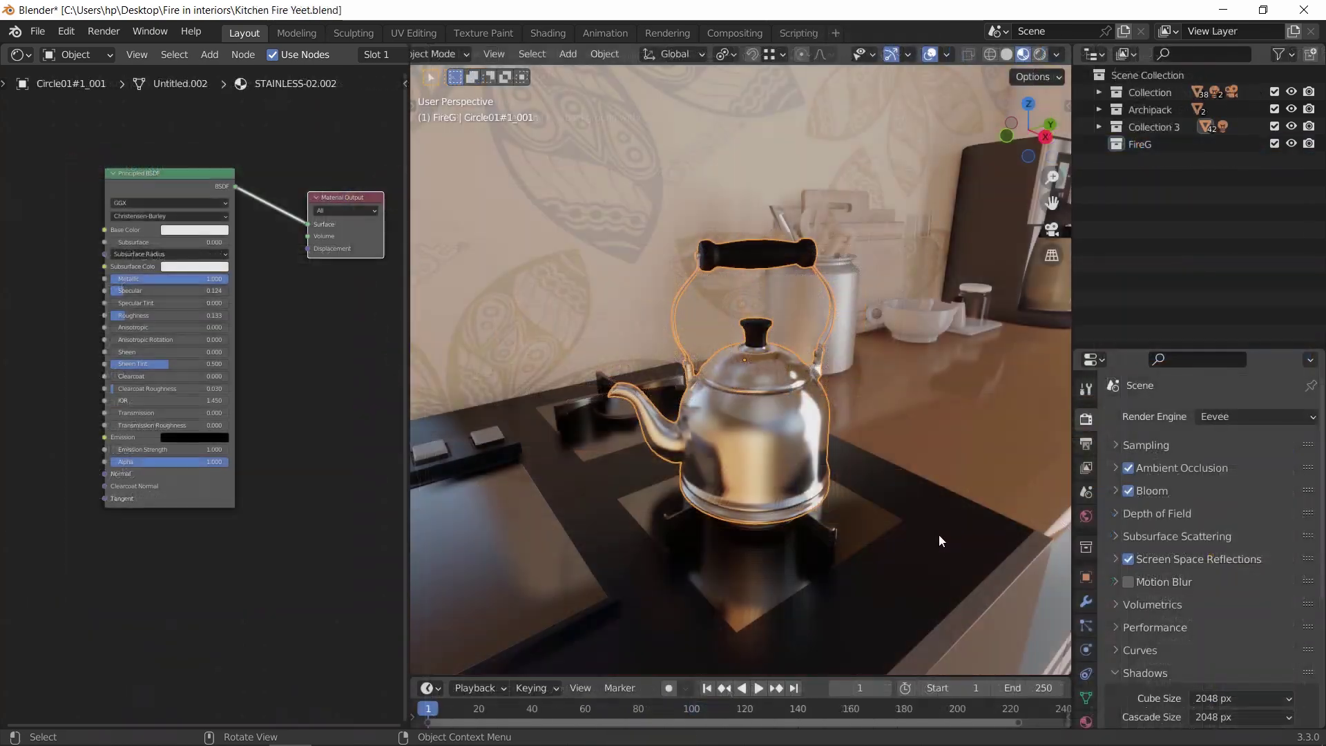
# Examine the kitchen scene, from the kettle on the stove to the whole room layout
pyautogui.moveTo(938, 534); pyautogui.dragTo(915, 547, button='middle')
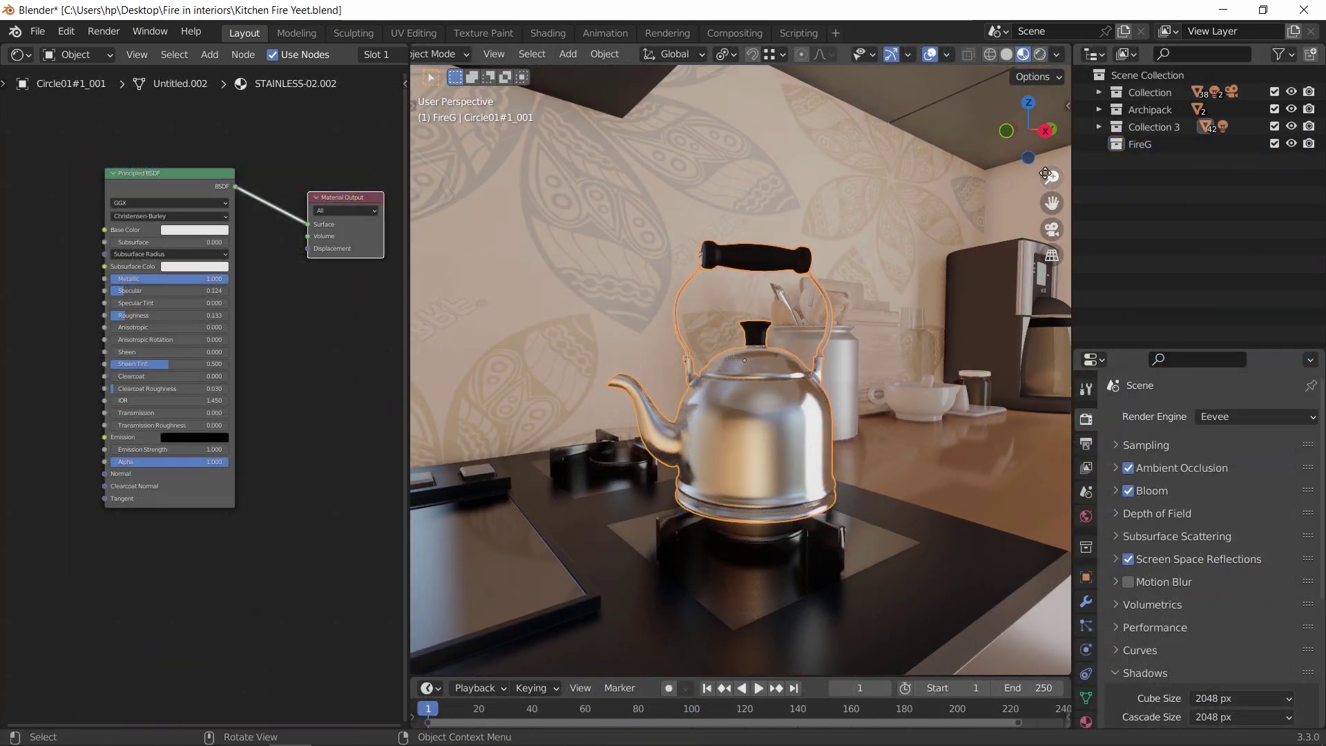
pyautogui.moveTo(1051, 182); pyautogui.dragTo(1051, 387)
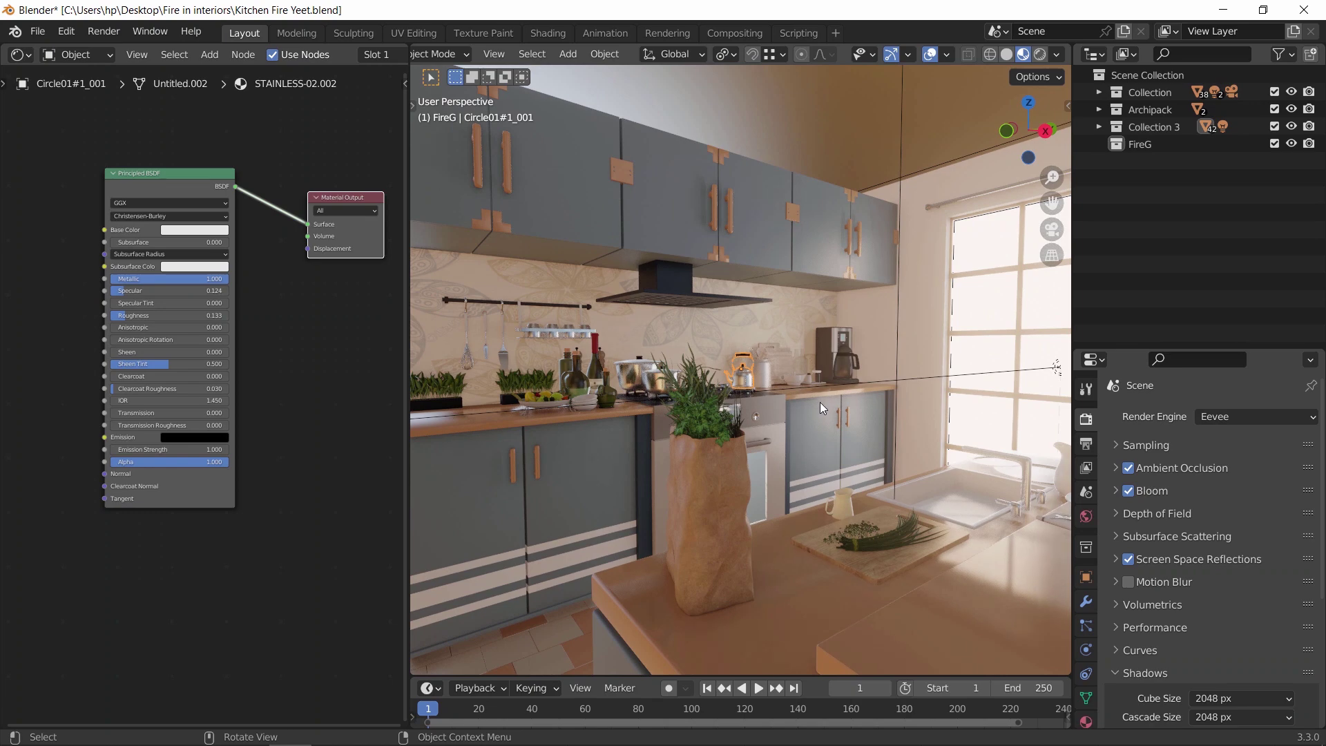
pyautogui.moveTo(819, 402); pyautogui.dragTo(837, 483, button='middle')
pyautogui.scroll(-6, 828, 458)
pyautogui.scroll(-2, 827, 457)
pyautogui.scroll(5, 834, 448)
pyautogui.scroll(4, 837, 483)
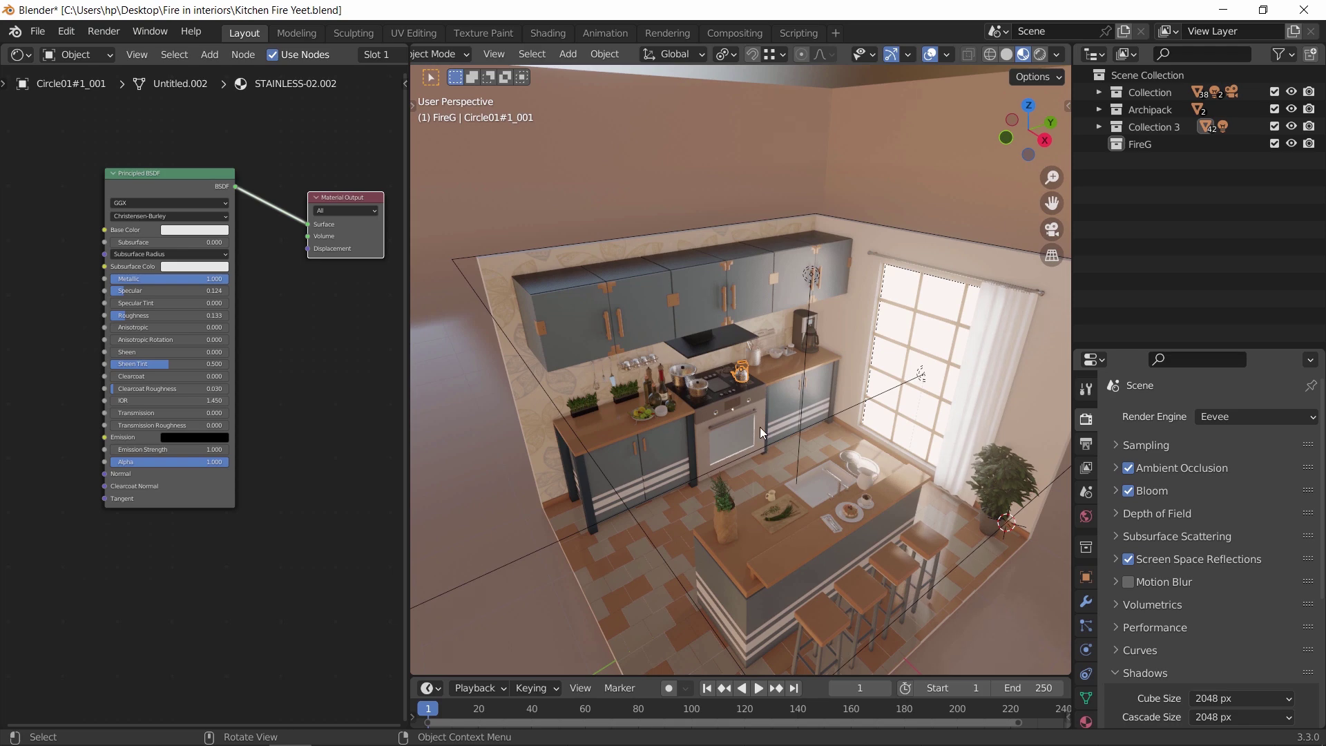
# Select the gas burner beneath the kettle and hide every other object
pyautogui.press('KP_Decimal')
pyautogui.scroll(-5, 744, 381)
pyautogui.moveTo(757, 498)
pyautogui.mouseDown(button='middle')
pyautogui.moveTo(748, 450)
pyautogui.moveTo(754, 503)
pyautogui.mouseUp(button='middle')
pyautogui.click(753, 507)
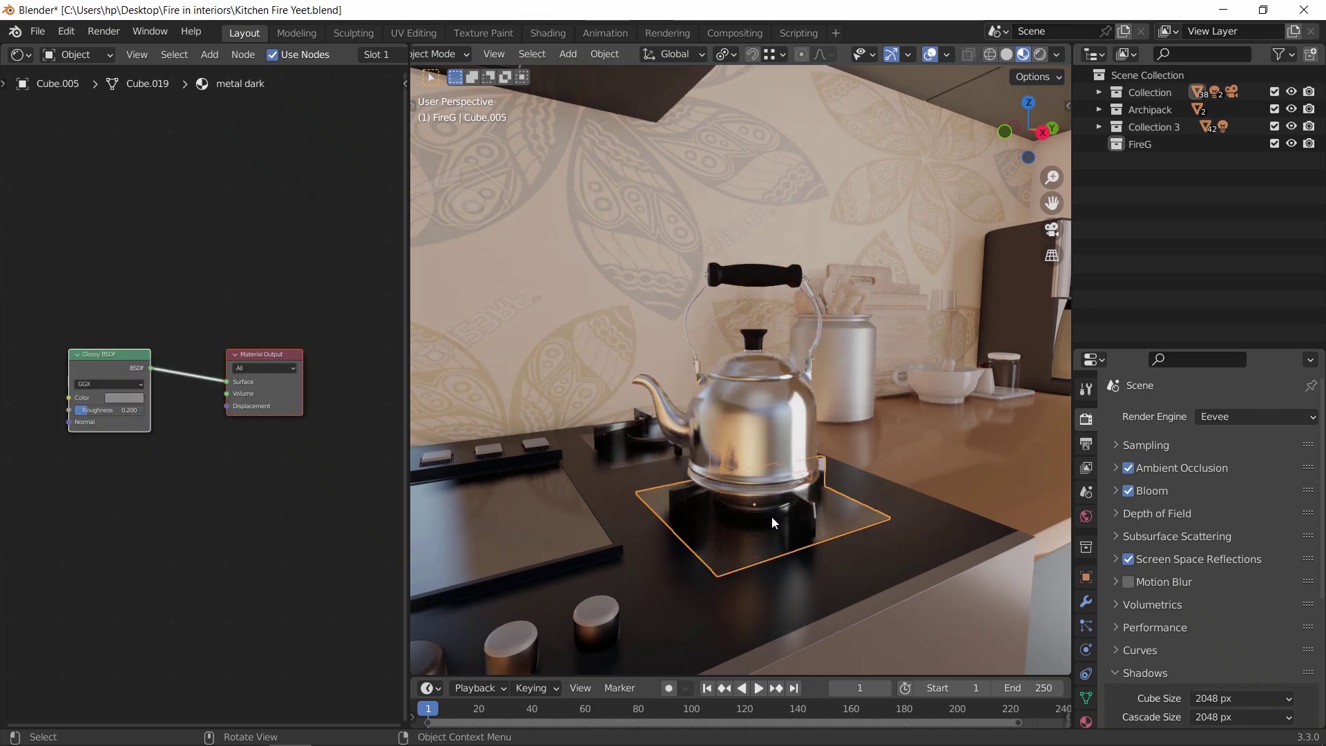
pyautogui.hotkey('shift', 'h')
pyautogui.scroll(5, 762, 438)
# Import blue-flame-fire-pit.jpg from the Files folder as an image plane in the FireG collection
pyautogui.hotkey('shift', 'a')
pyautogui.moveTo(625, 584)
pyautogui.click(793, 619)
pyautogui.doubleClick(506, 258)
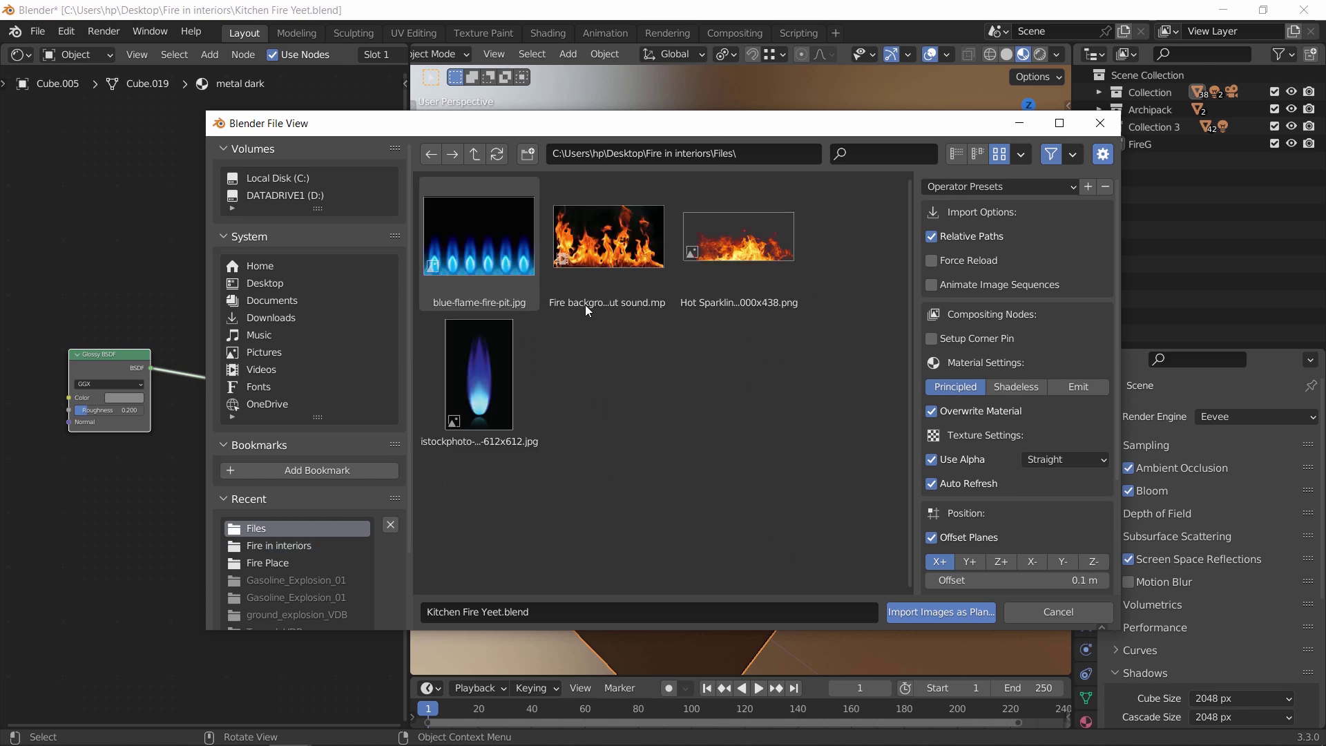
pyautogui.doubleClick(494, 262)
pyautogui.scroll(-8, 751, 428)
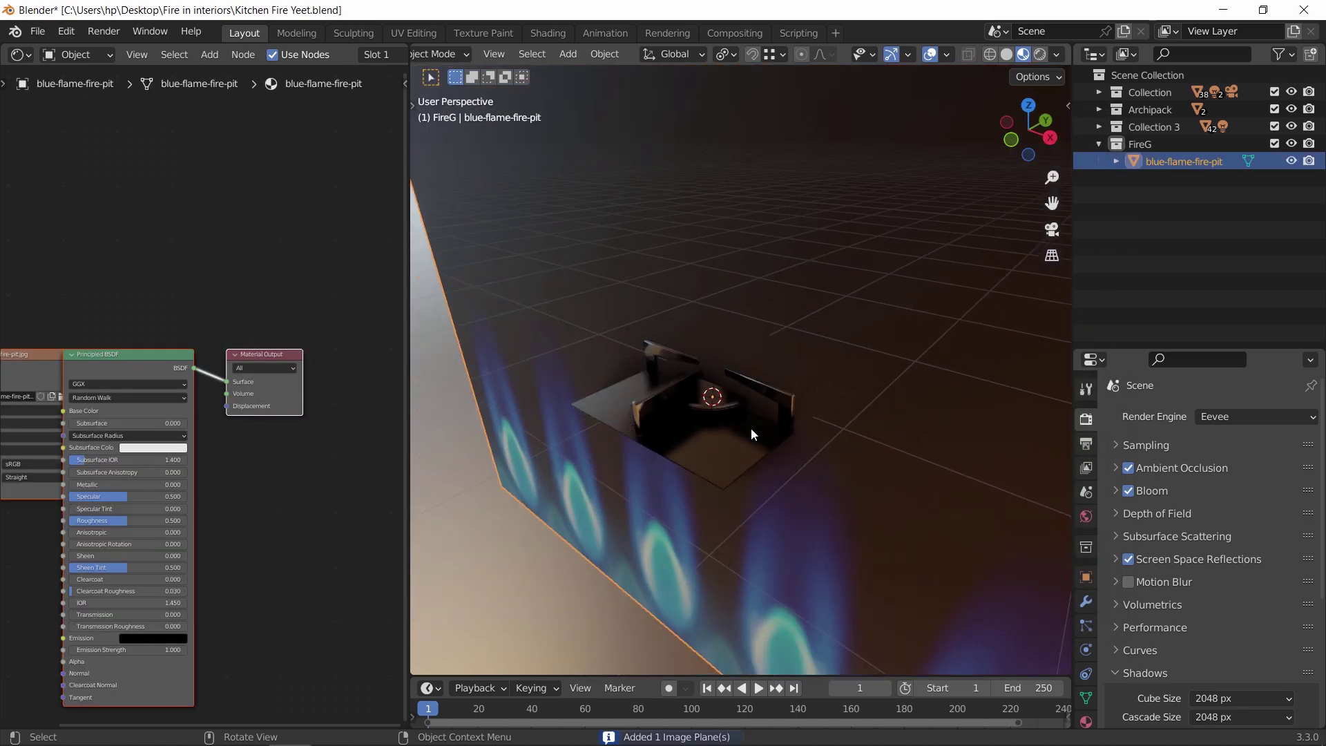
# Scale the blue flame plane's UVs up about 2.6 times so the flames appear smaller on the plane
pyautogui.moveTo(745, 446); pyautogui.dragTo(830, 423, button='middle')
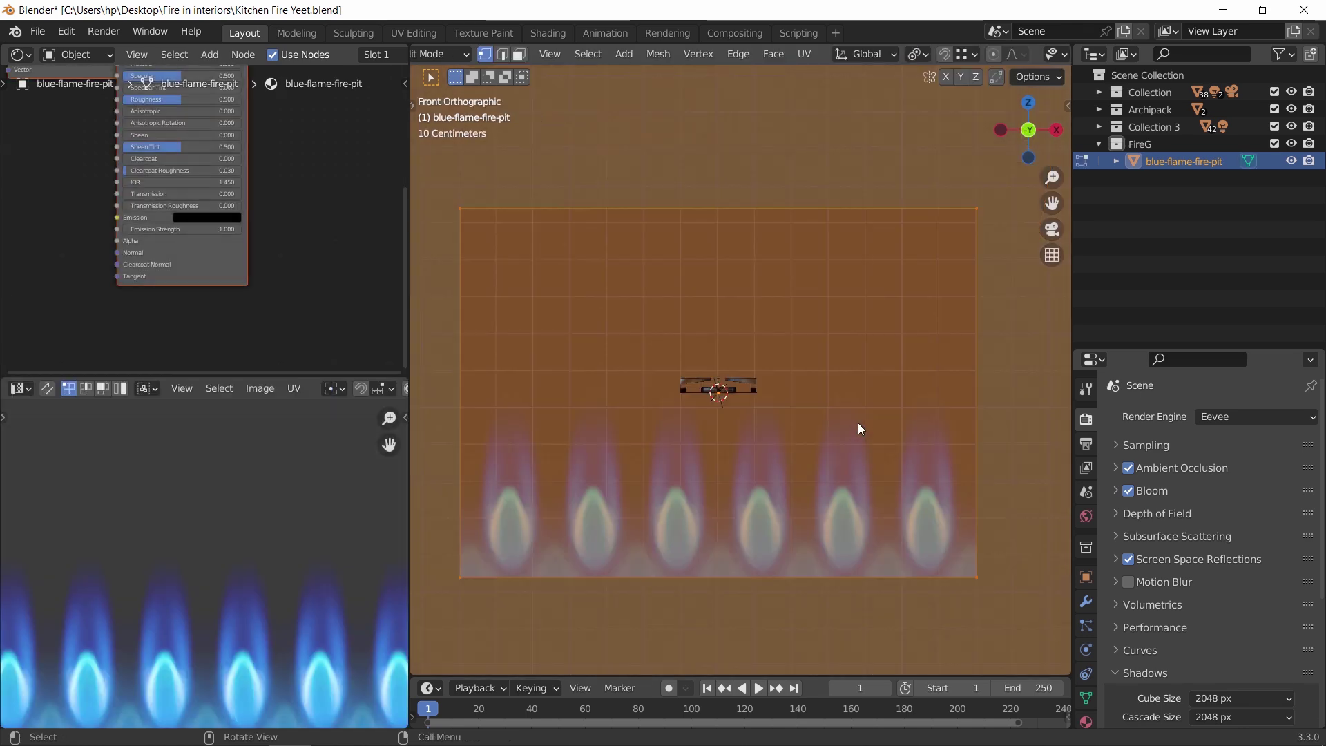
pyautogui.scroll(-4, 320, 554)
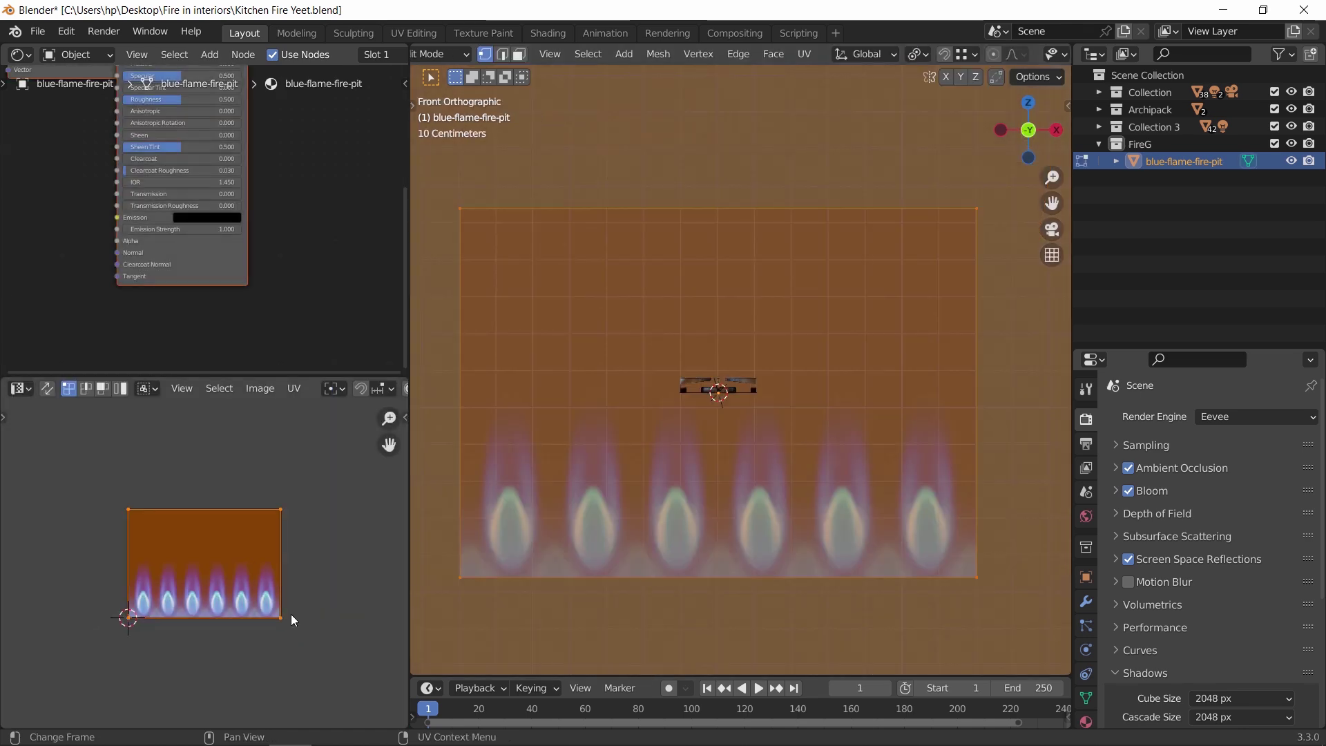
pyautogui.press('s')
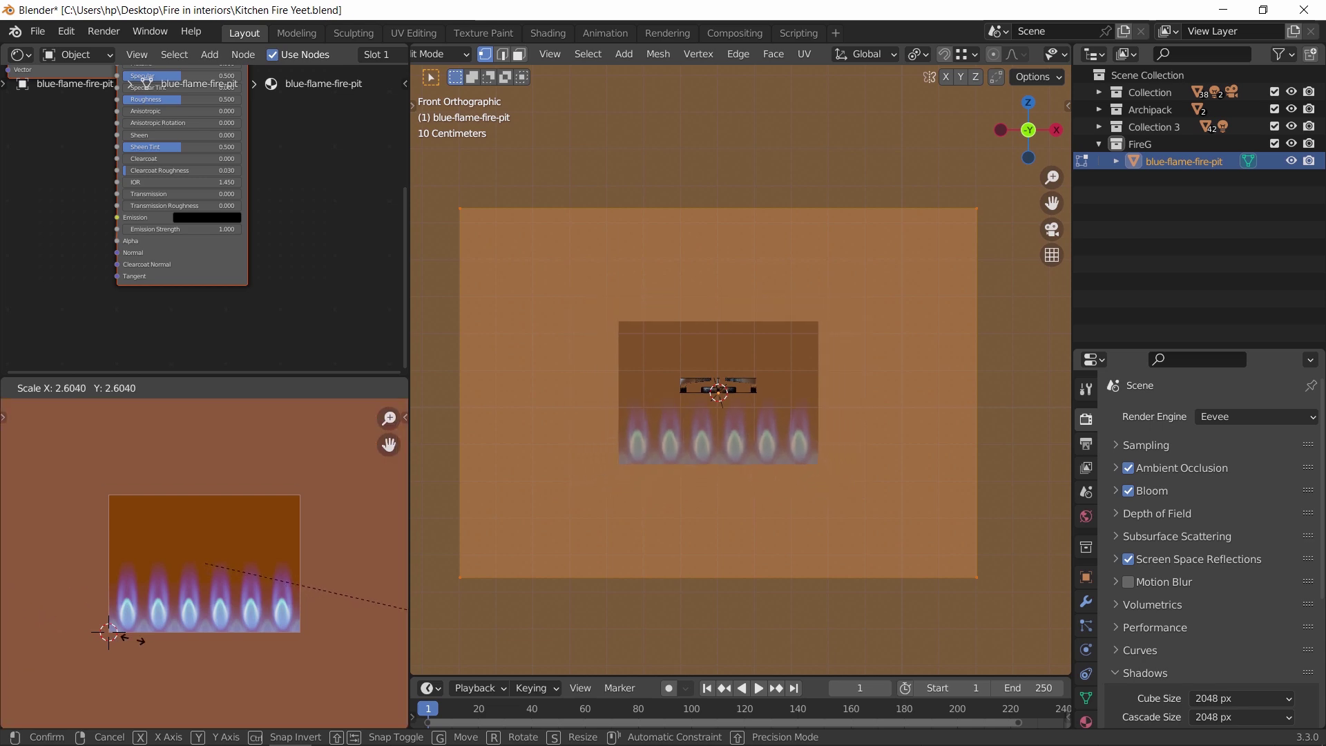
pyautogui.click(731, 435)
pyautogui.press('Tab')
# Move the flame texture node clear of the Principled BSDF and set its extension mode to Repeat
pyautogui.moveTo(133, 181); pyautogui.dragTo(304, 351, button='middle')
pyautogui.moveTo(214, 110); pyautogui.dragTo(116, 125)
pyautogui.scroll(5, 111, 269)
pyautogui.moveTo(111, 269); pyautogui.dragTo(219, 294, button='middle')
pyautogui.scroll(2, 220, 294)
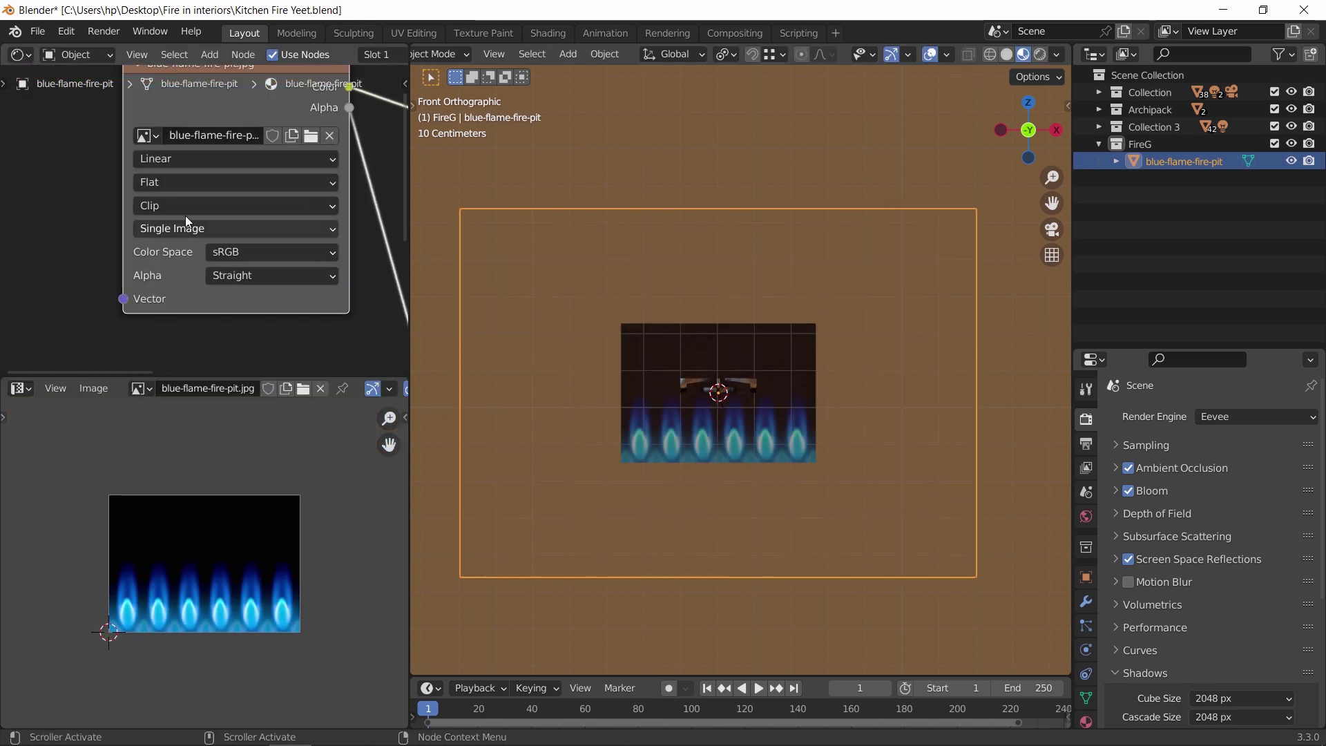
pyautogui.click(187, 209)
pyautogui.click(189, 225)
# Enlarge the plane's UVs to tile the flames in several rows and add horizontal edge loops bounding one row
pyautogui.press('Tab')
pyautogui.scroll(-4, 260, 615)
pyautogui.press('s')
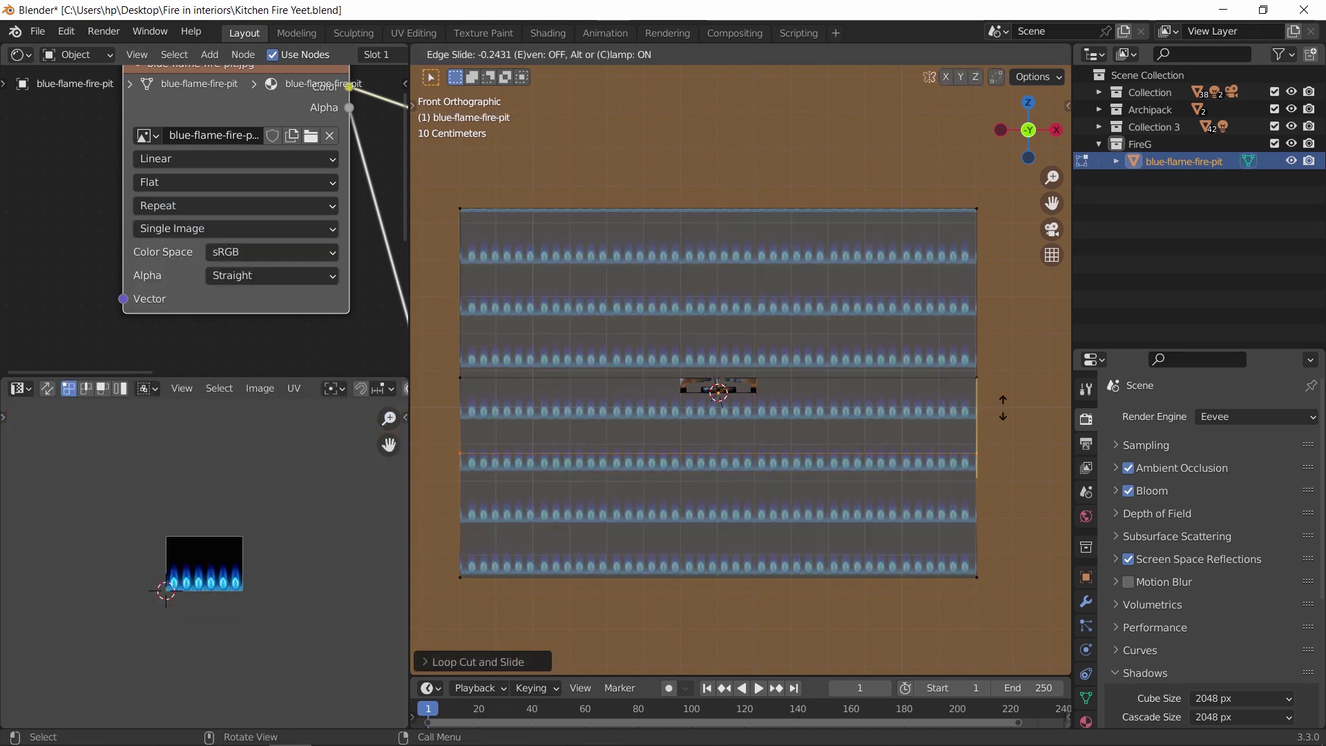
pyautogui.click(1013, 375)
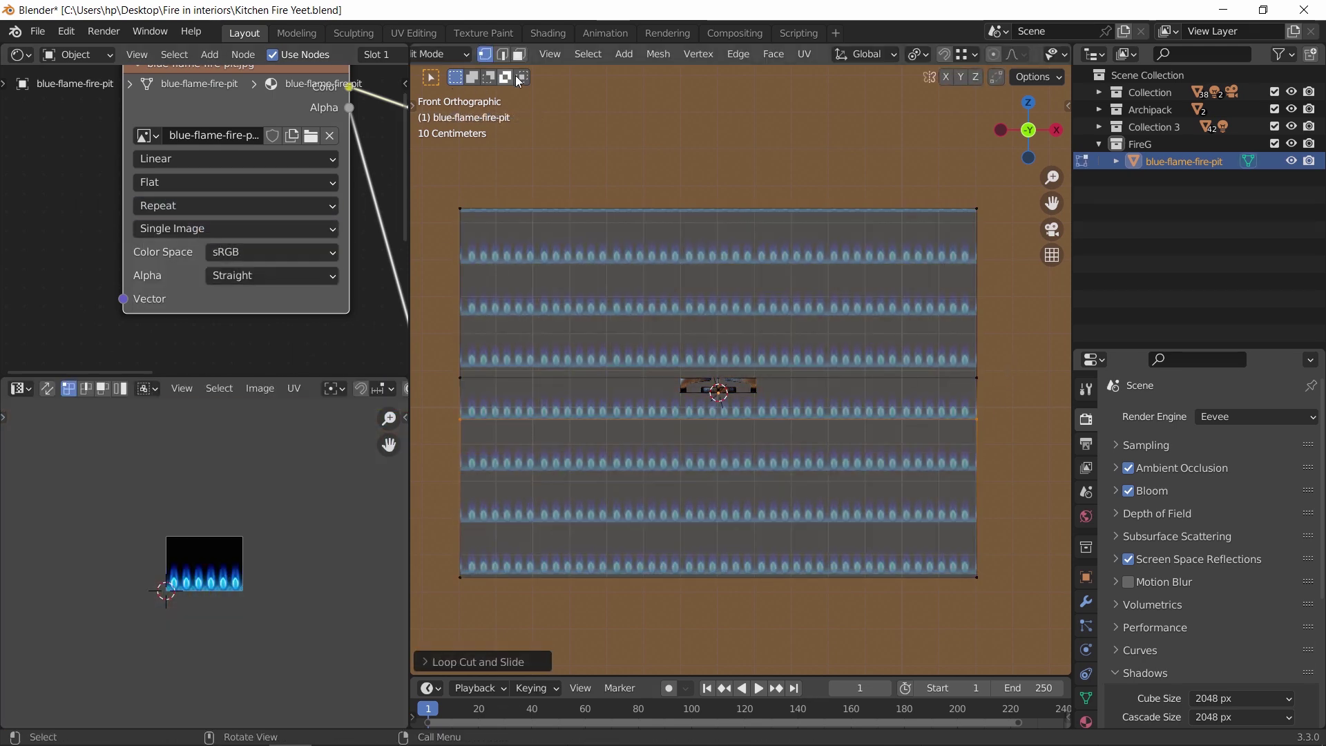
# Delete all faces of the flame plane except the single row of flames between the edge loops
pyautogui.click(865, 390)
pyautogui.hotkey('ctrl', 'i')
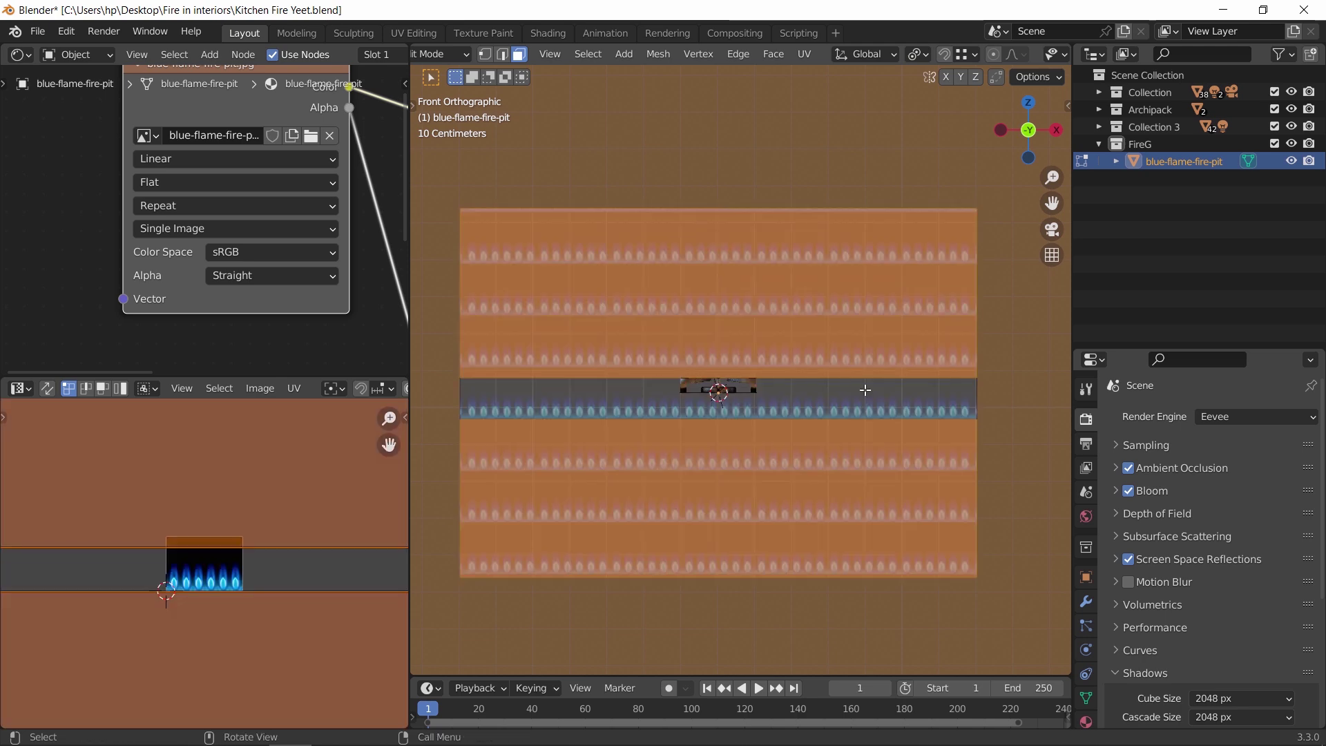
pyautogui.press('x')
pyautogui.click(865, 390)
pyautogui.press('Tab')
# Scale the flame strip down and move it up to the height of the burner head
pyautogui.scroll(3, 804, 401)
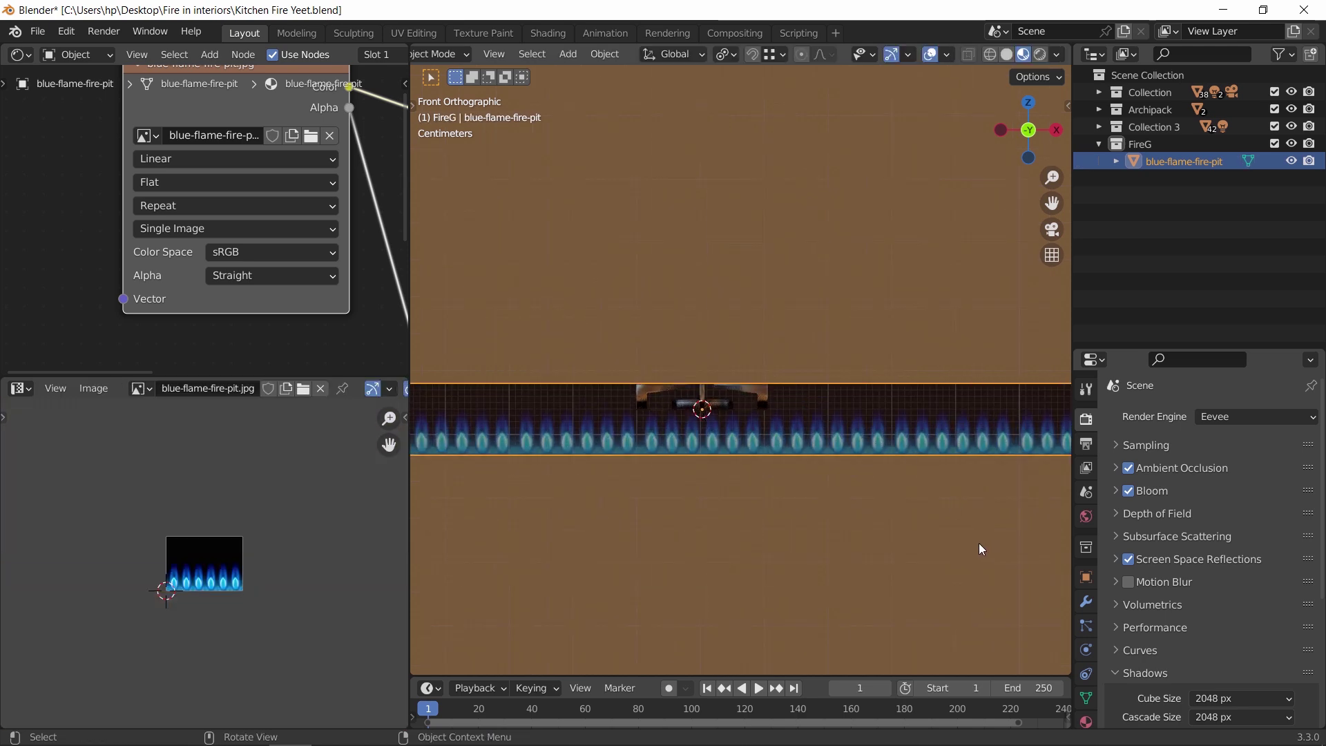
pyautogui.press('s')
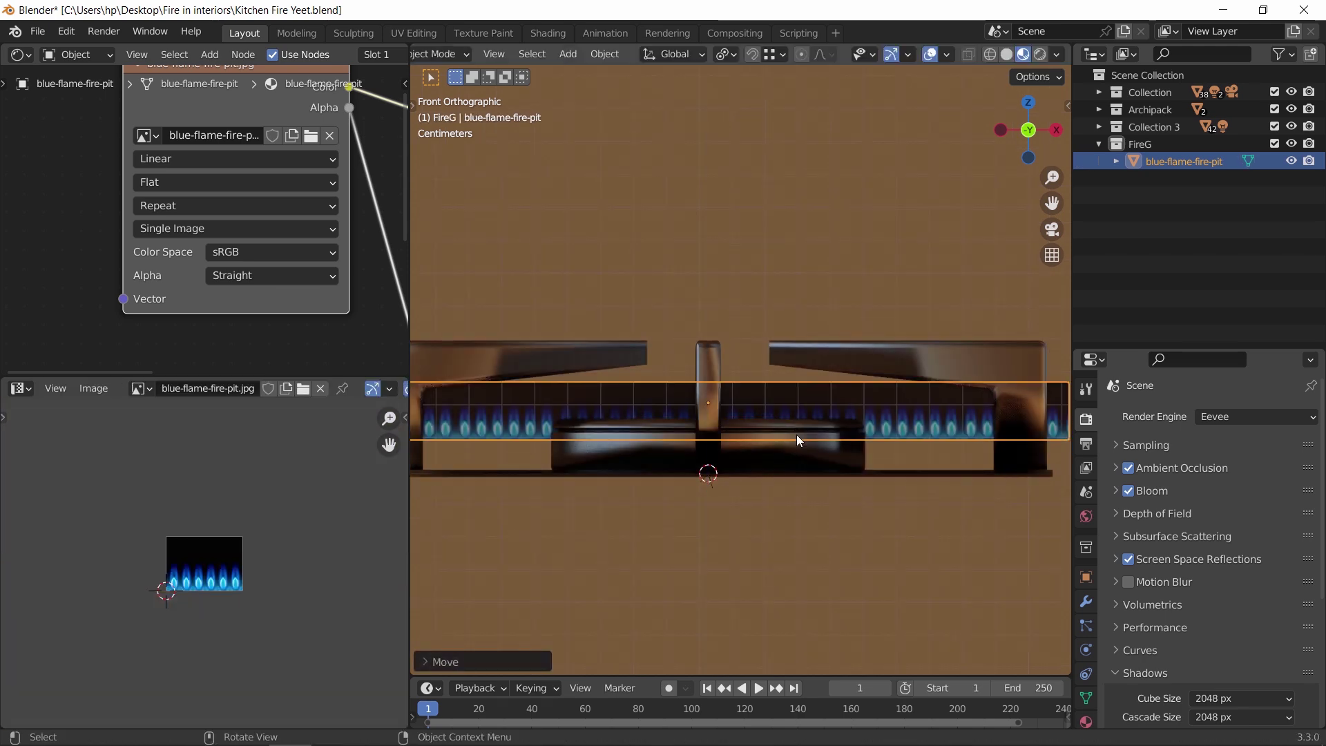
pyautogui.scroll(3, 815, 432)
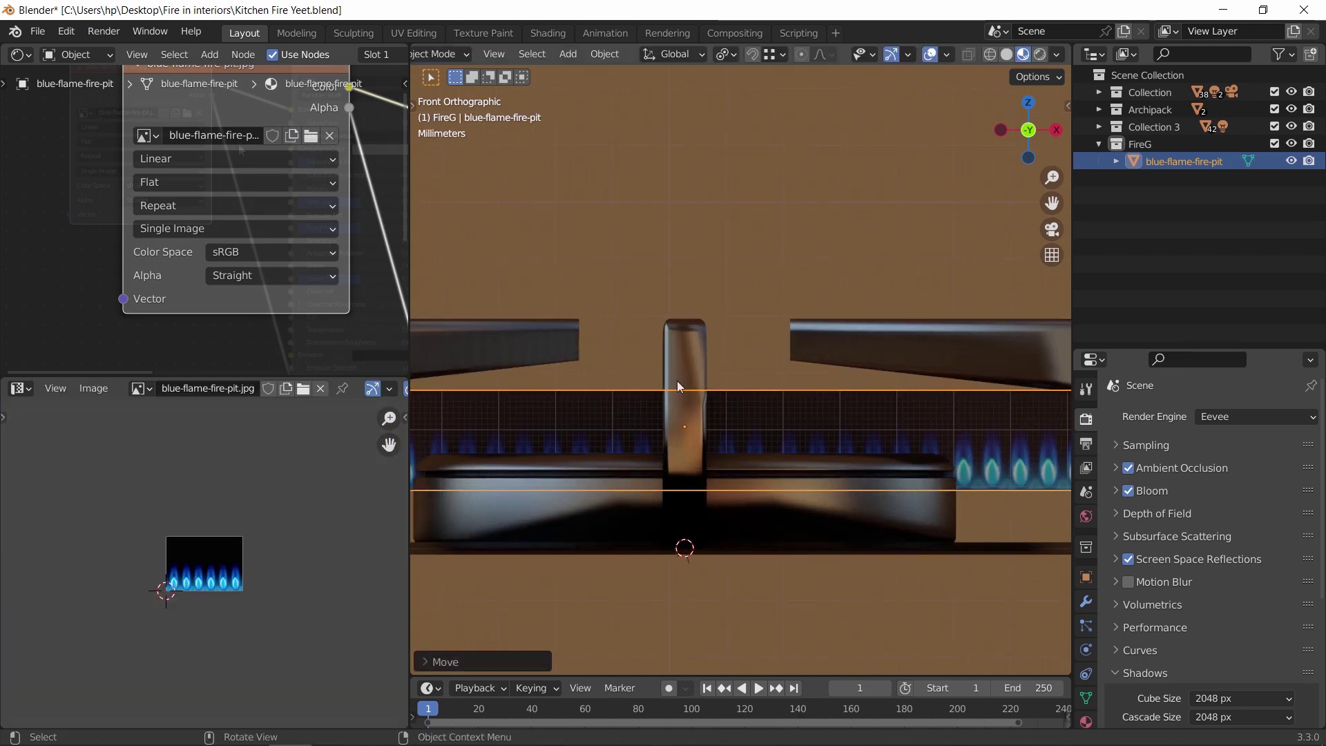
# Connect the flame texture's Color output to the Principled BSDF's Emission input
pyautogui.scroll(-3, 211, 97)
pyautogui.moveTo(212, 94); pyautogui.dragTo(287, 305)
pyautogui.moveTo(224, 339); pyautogui.dragTo(217, 310)
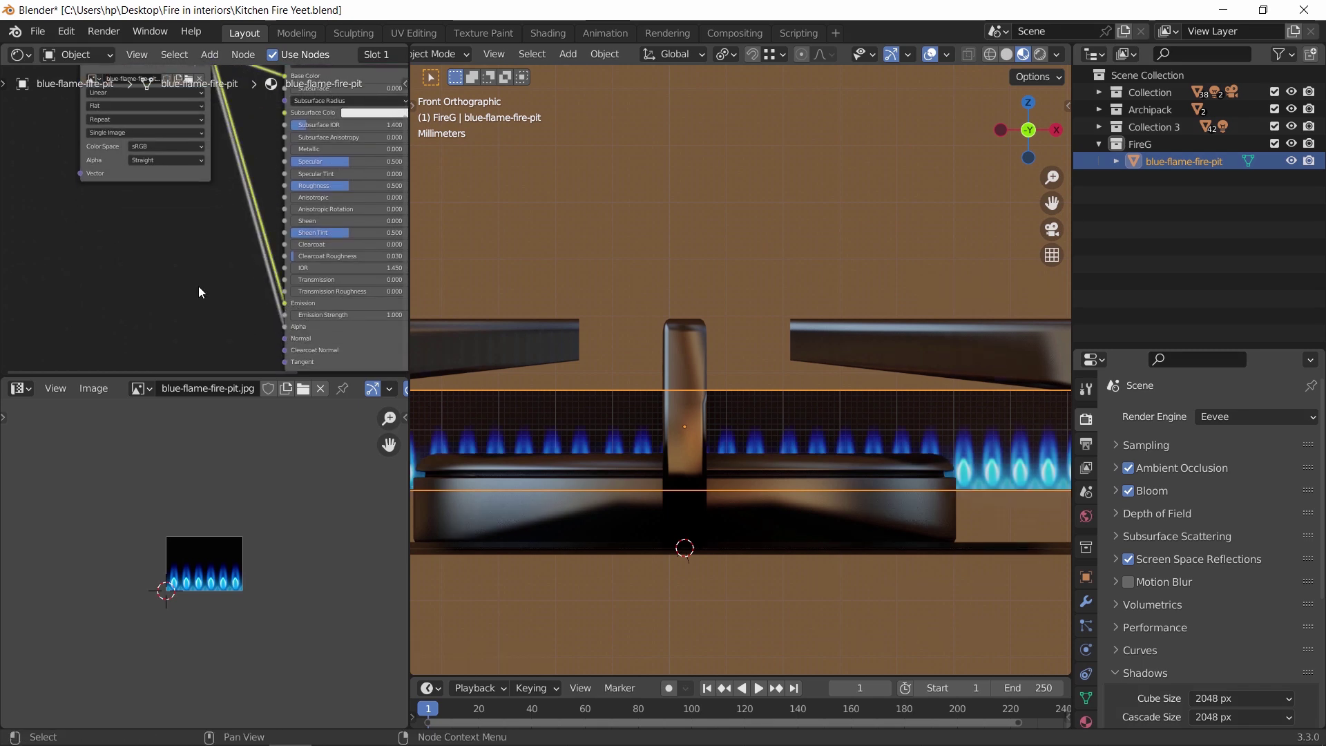
# Connect the flame texture's Color output to the Principled BSDF's Alpha input
pyautogui.scroll(-6, 198, 292)
pyautogui.moveTo(182, 115); pyautogui.dragTo(153, 236)
pyautogui.scroll(10, 184, 269)
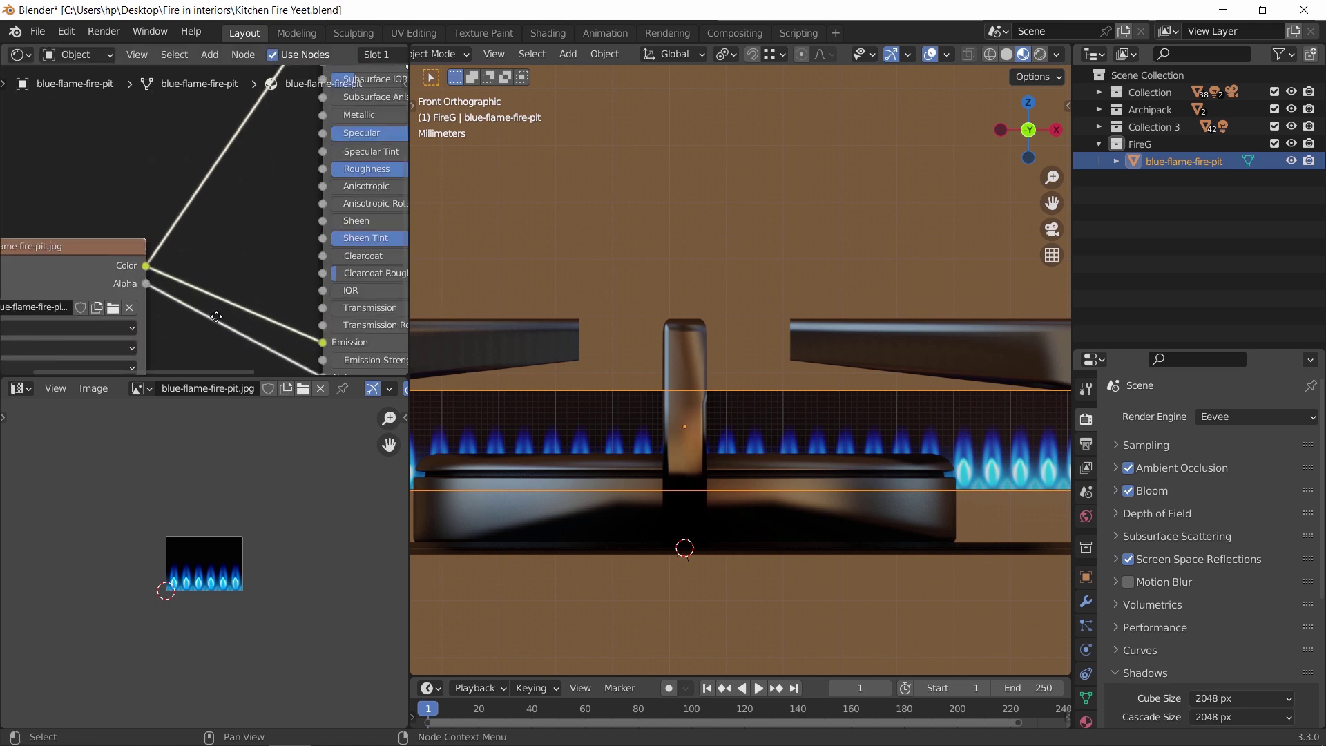
pyautogui.moveTo(216, 317); pyautogui.dragTo(185, 201, button='middle')
pyautogui.moveTo(116, 151); pyautogui.dragTo(291, 262)
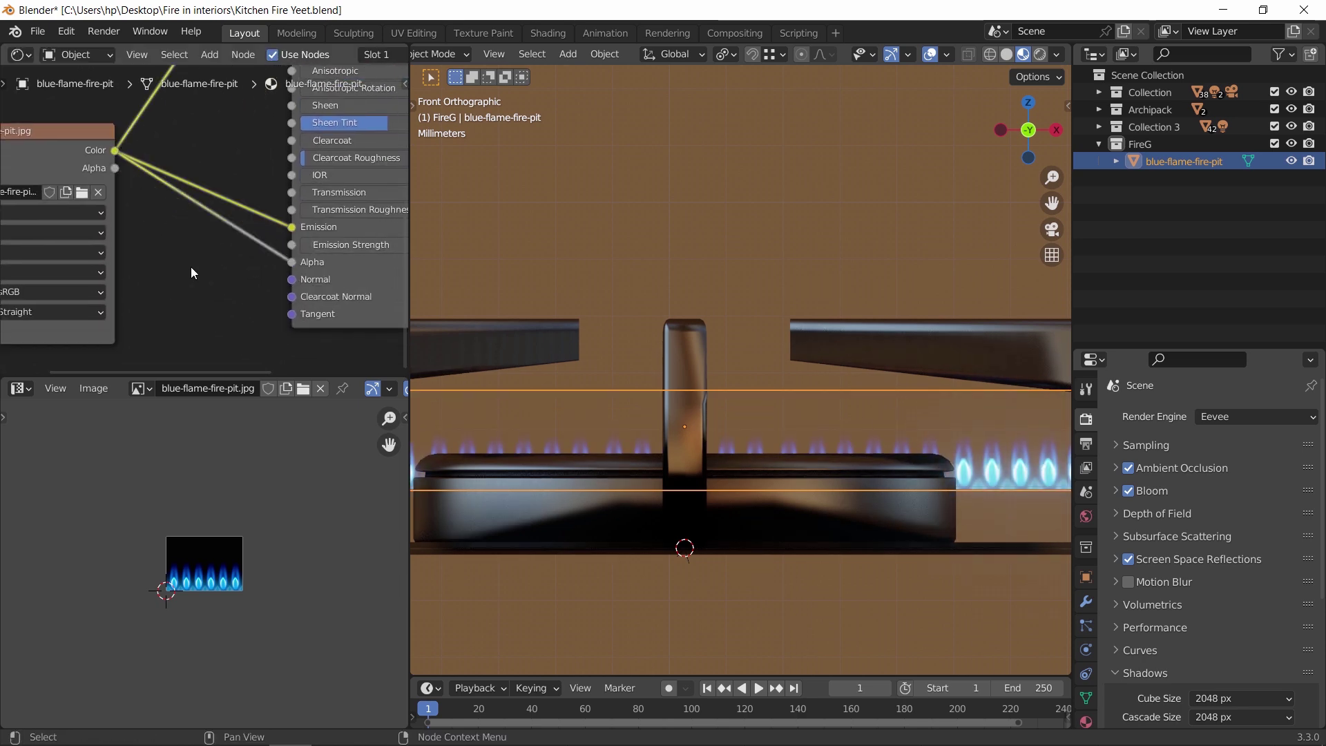
# Insert a ColorRamp before the Alpha input with its white stop at 0.495, and set the Emission Strength to 6.7
pyautogui.hotkey('shift', 'a')
pyautogui.moveTo(173, 385)
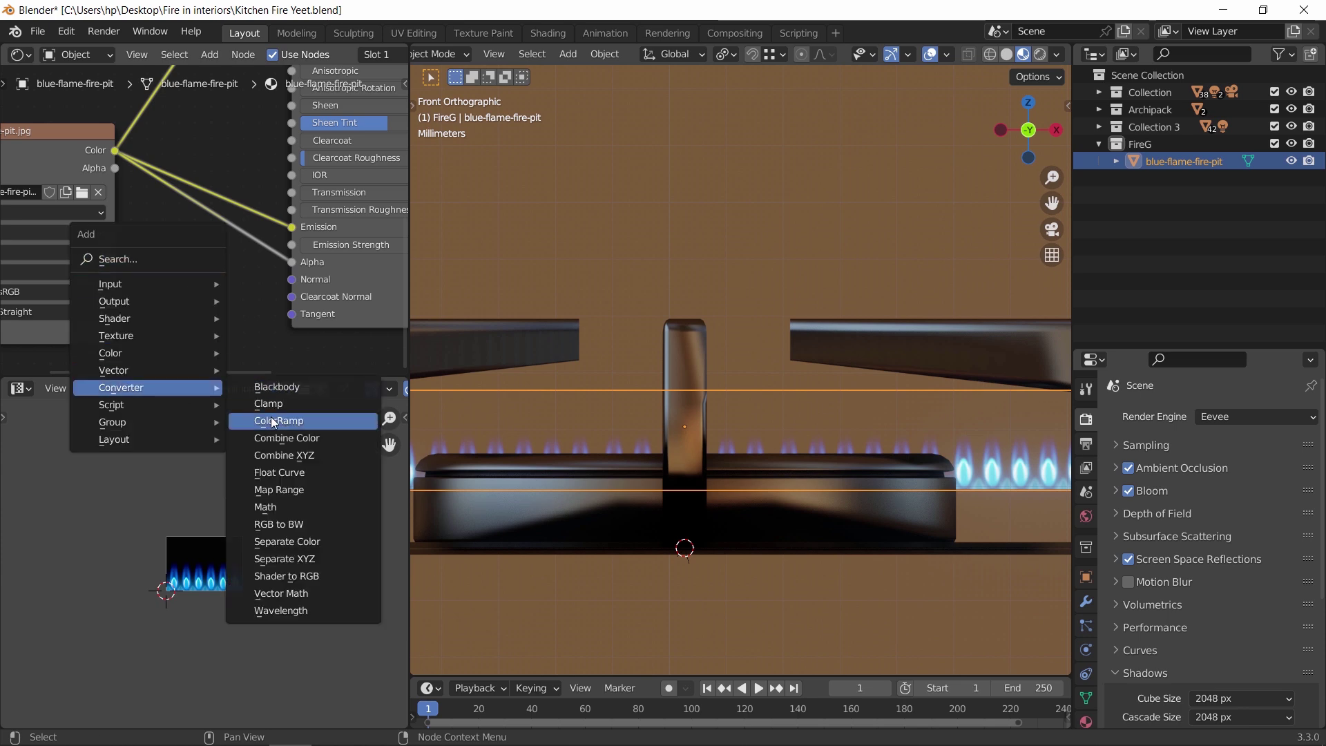
pyautogui.click(273, 420)
pyautogui.click(179, 208)
pyautogui.moveTo(357, 304); pyautogui.dragTo(273, 308)
pyautogui.scroll(-4, 275, 277)
pyautogui.moveTo(281, 232); pyautogui.dragTo(171, 231, button='middle')
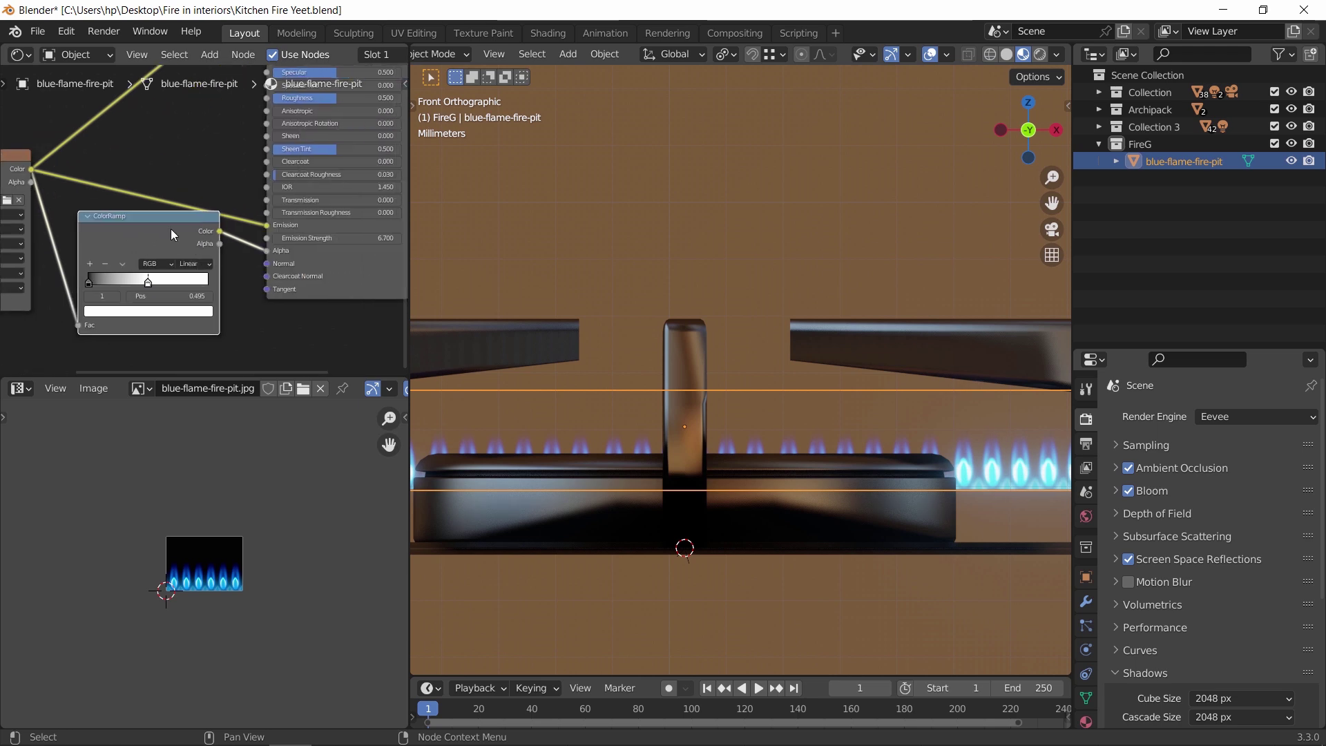
pyautogui.moveTo(172, 229); pyautogui.dragTo(154, 263)
pyautogui.moveTo(210, 254); pyautogui.dragTo(147, 324, button='middle')
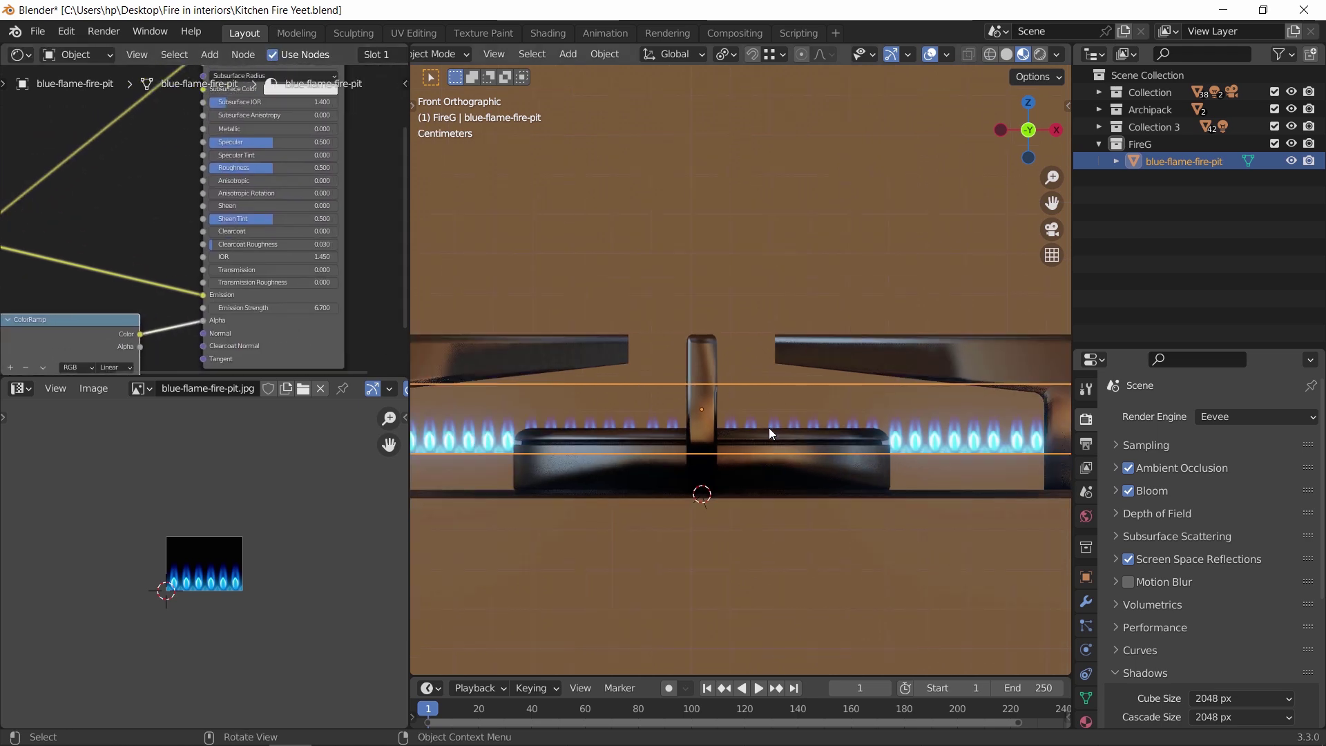
# Move the flame strip along the X axis so that one end meets the burner head's edge
pyautogui.moveTo(768, 428); pyautogui.dragTo(847, 558, button='middle')
pyautogui.press('g')
pyautogui.press('x')
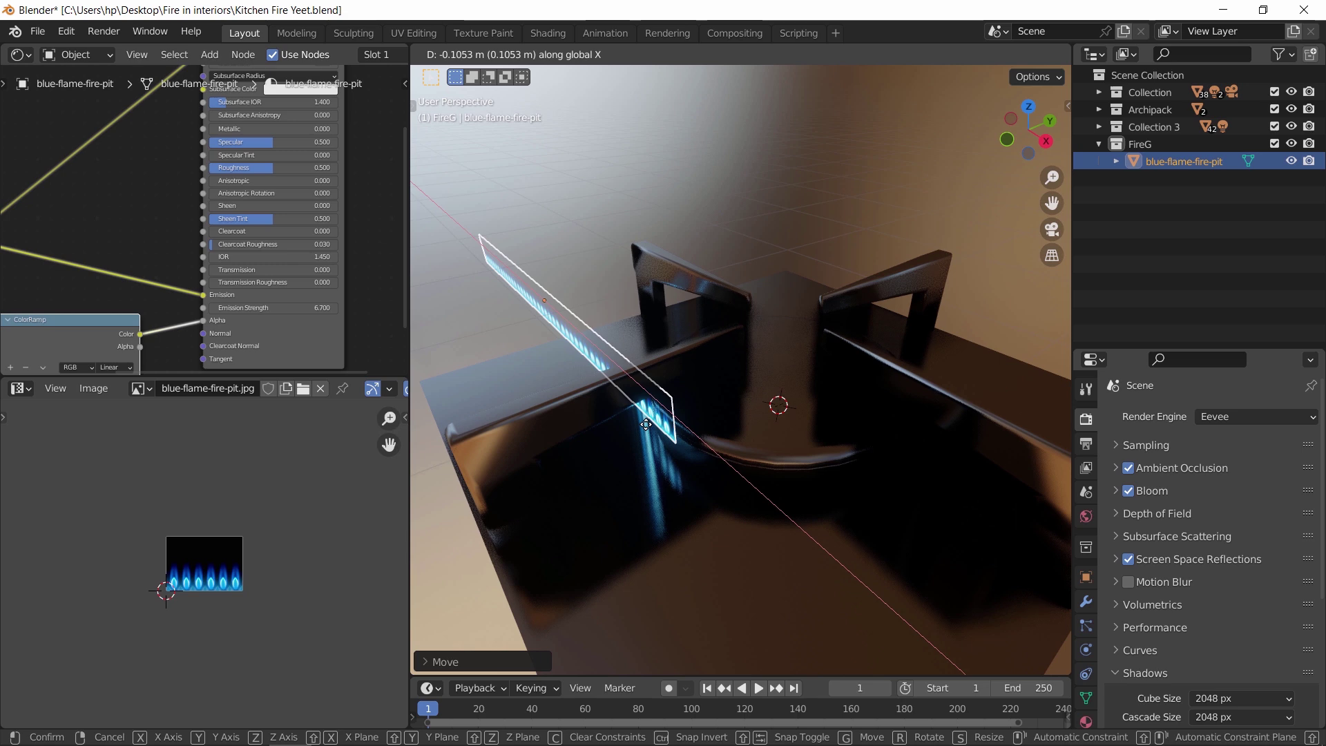
pyautogui.click(649, 414)
# Set the flame strip's origin to the 3D cursor at its lower corner beside the burner
pyautogui.click(604, 54)
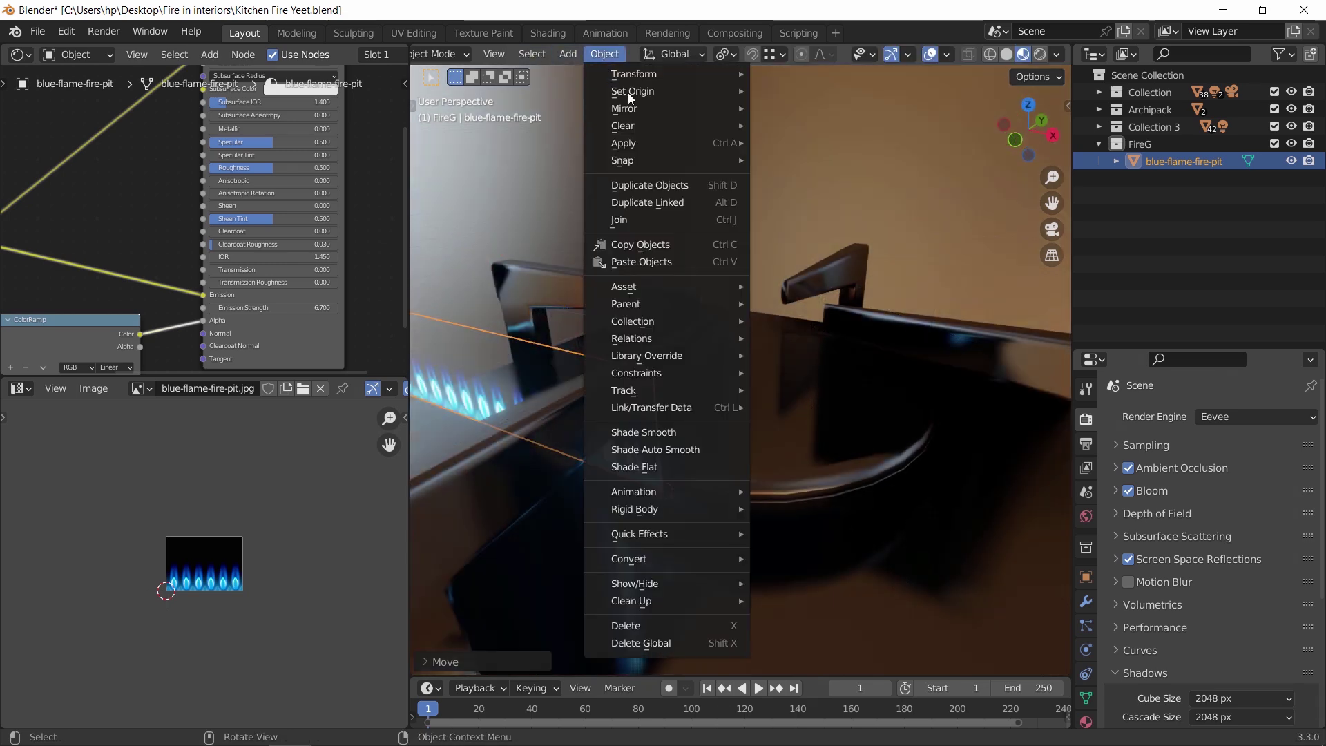
pyautogui.moveTo(628, 92)
pyautogui.click(814, 110)
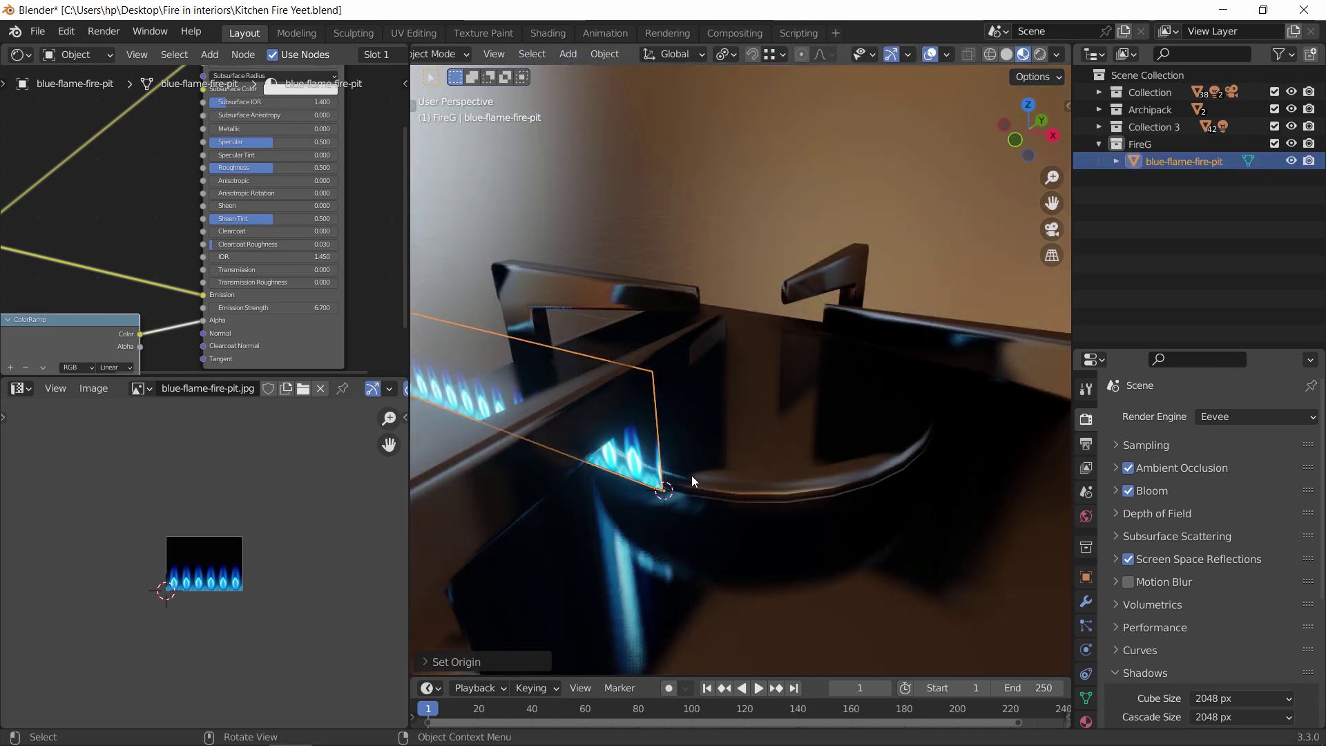
# Add a Simple Deform modifier to the flame strip and set it to Bend around the Z axis
pyautogui.click(1085, 601)
pyautogui.click(1170, 416)
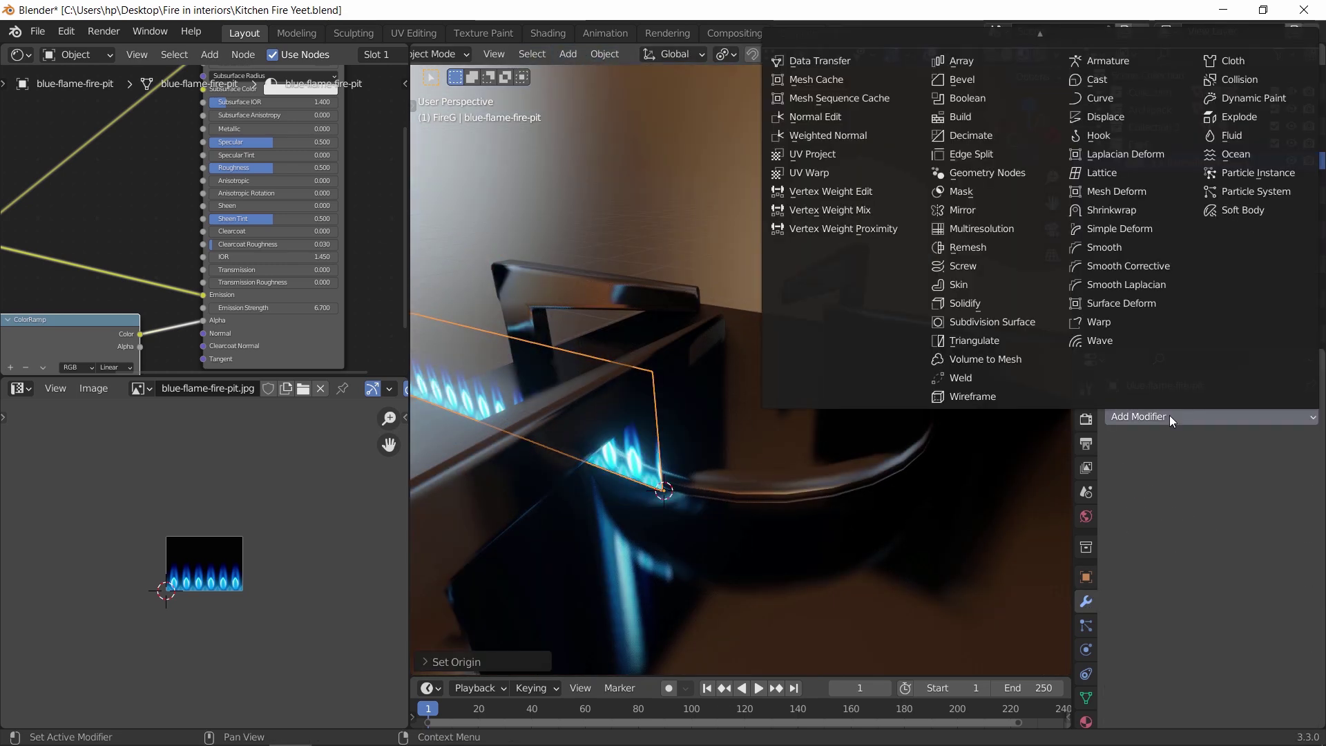
pyautogui.click(1136, 338)
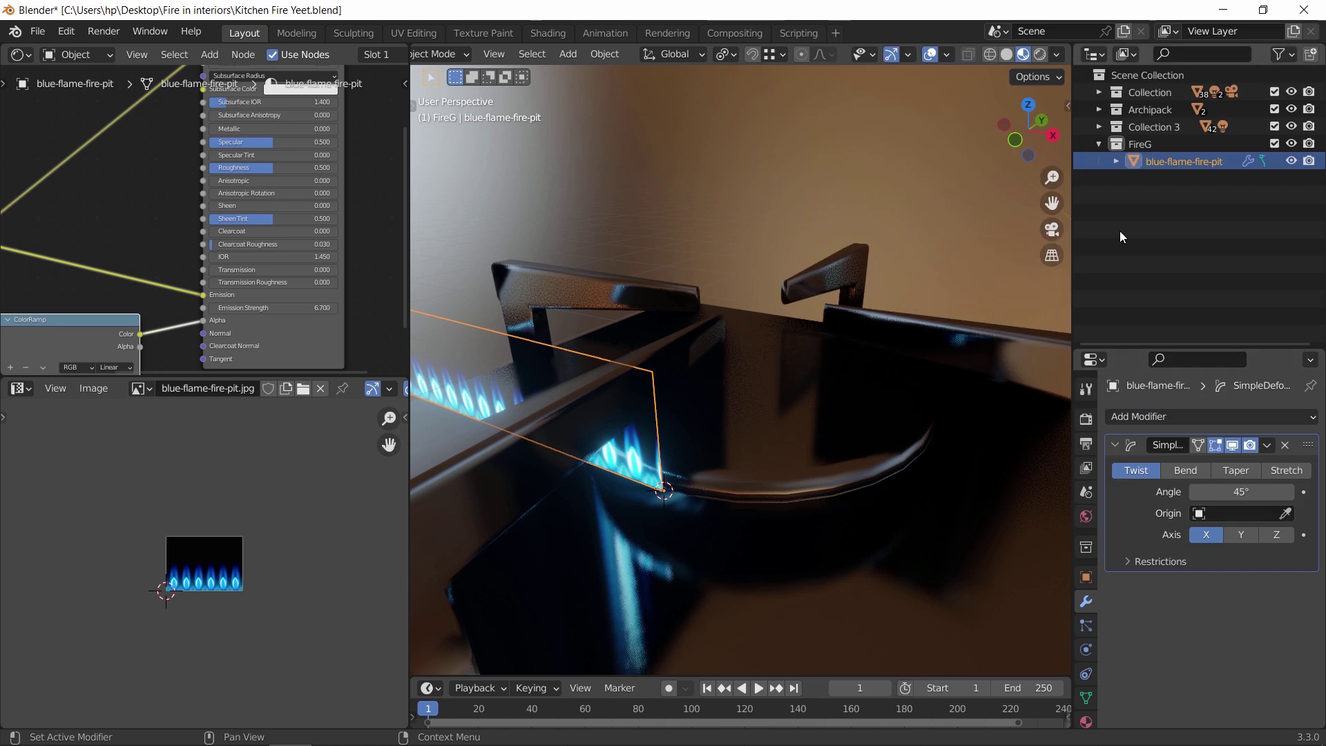
pyautogui.click(1203, 474)
pyautogui.click(1276, 535)
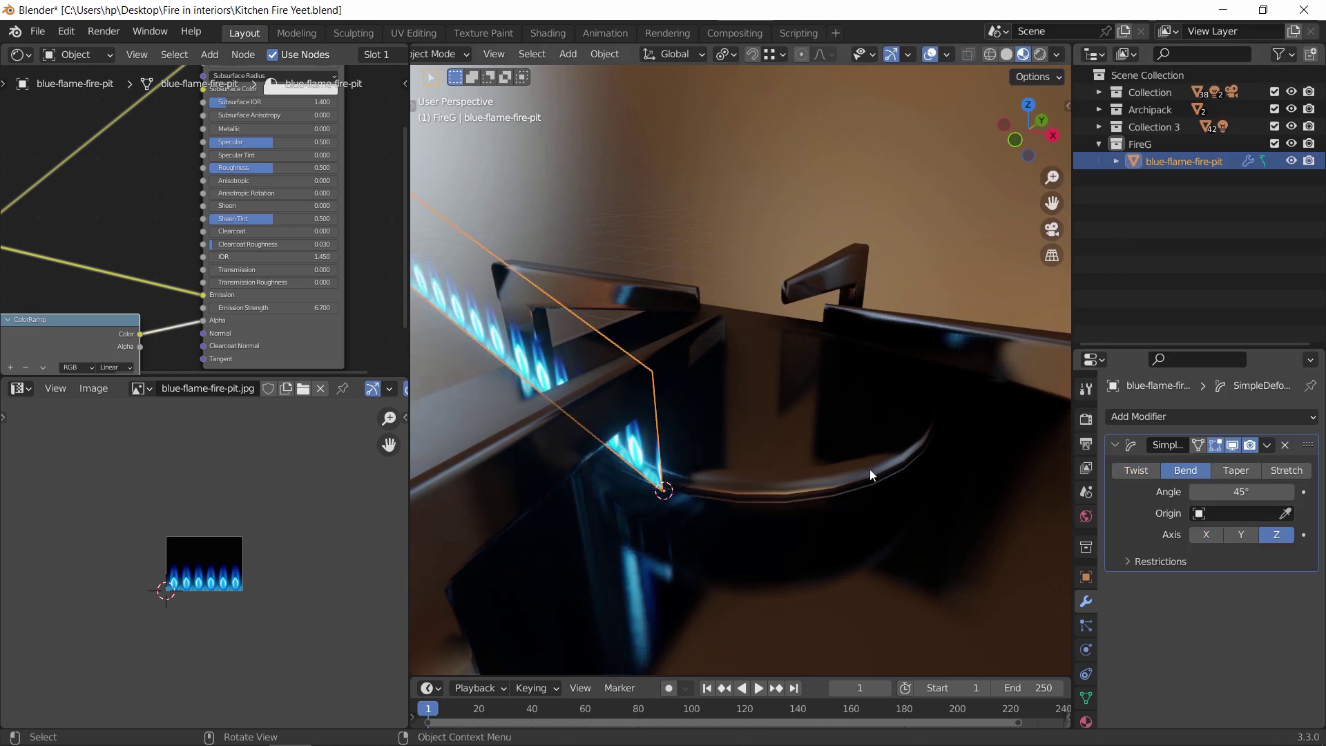
# Add 15 evenly spaced vertical loop cuts along the flame strip so that it bends smoothly
pyautogui.scroll(-1, 850, 455)
pyautogui.moveTo(694, 421); pyautogui.dragTo(774, 445, button='middle')
pyautogui.press('Tab')
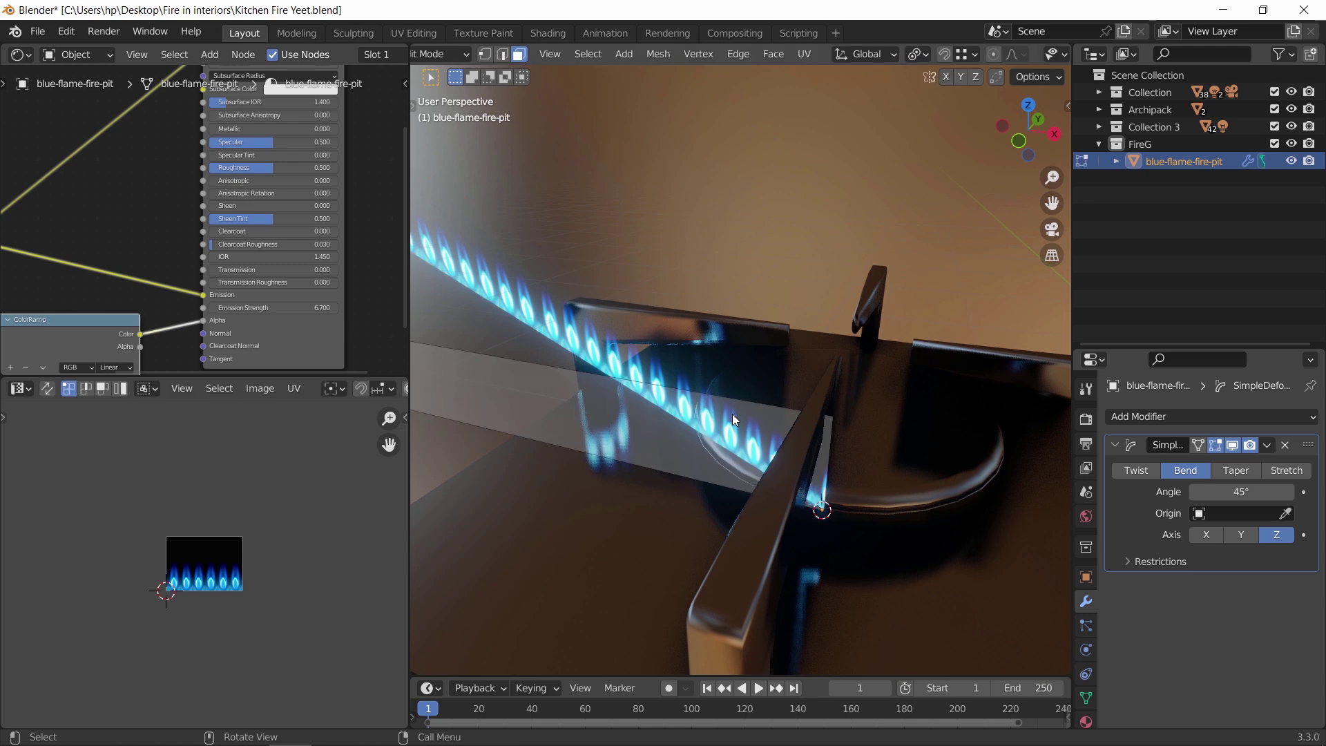
pyautogui.scroll(-3, 602, 386)
pyautogui.scroll(7, 606, 371)
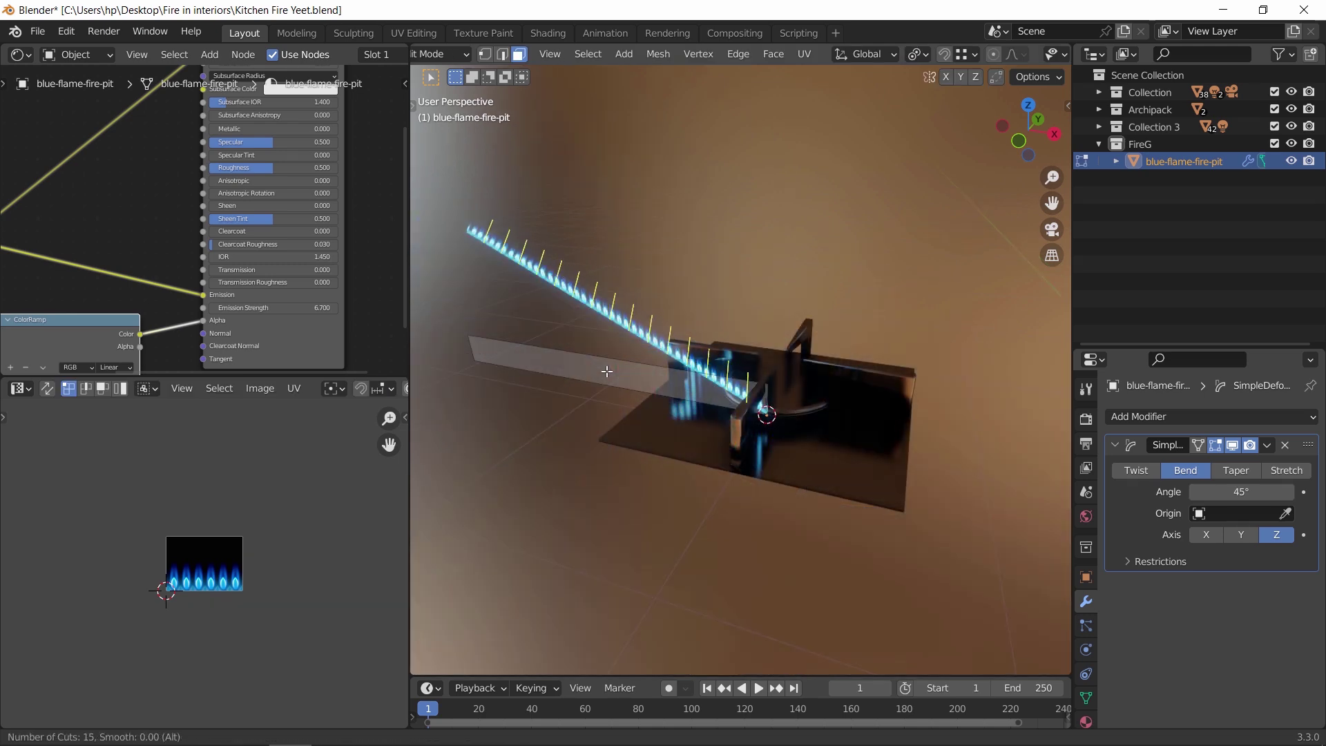
pyautogui.click(606, 372)
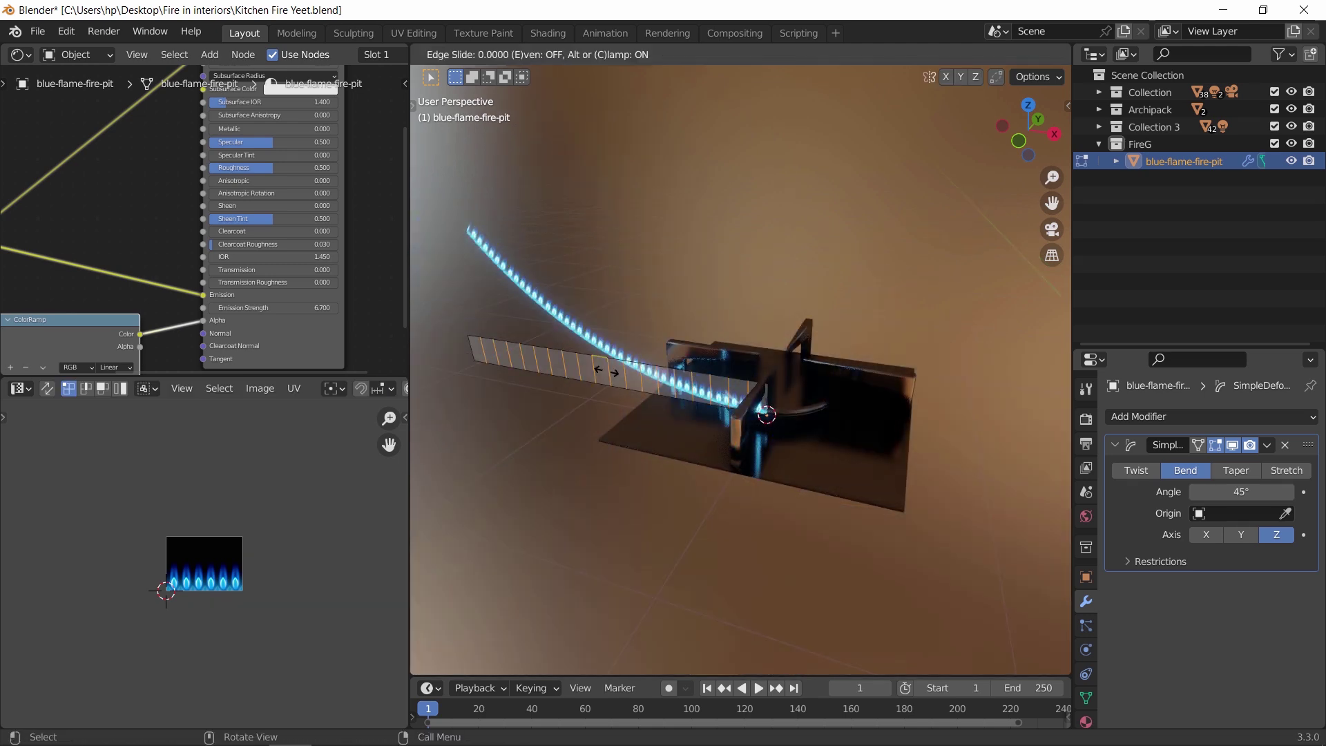
pyautogui.click(651, 316)
pyautogui.scroll(2, 718, 347)
pyautogui.press('Tab')
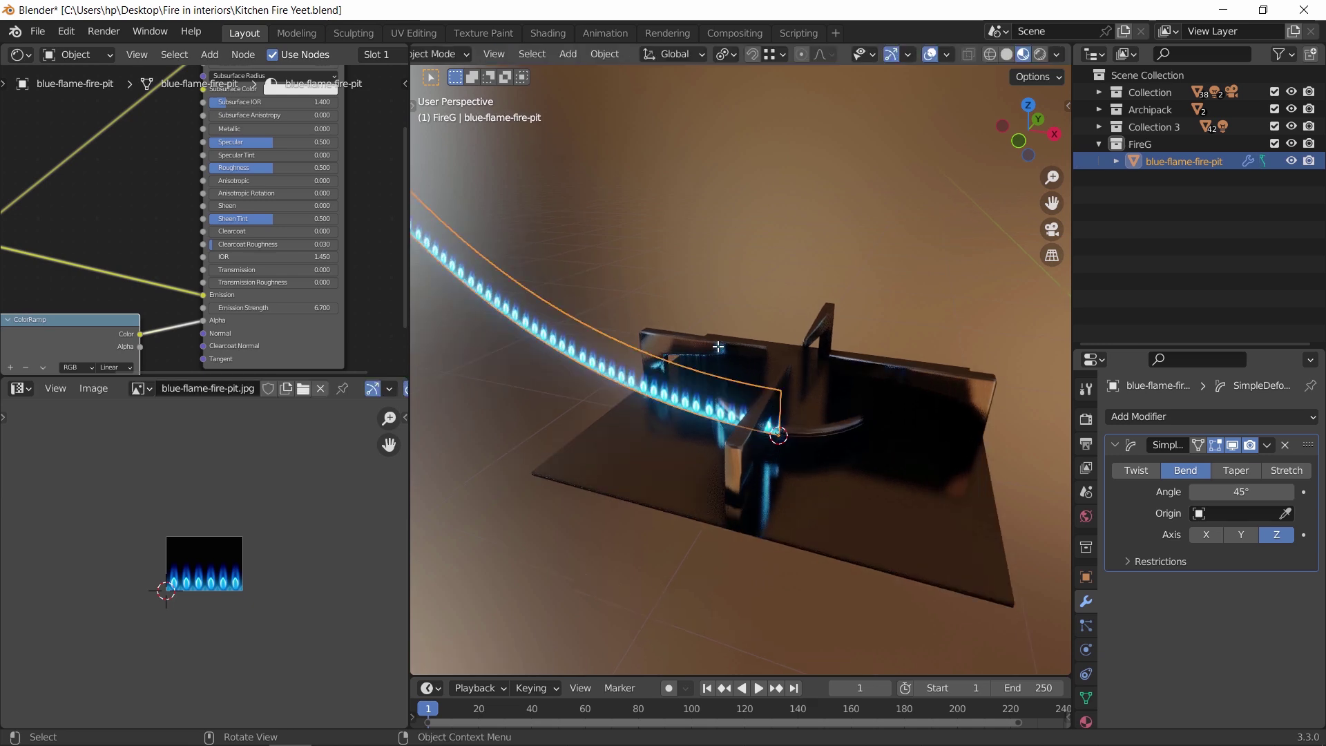
# Wrap the flame strip horizontally around the burner by applying its object transform and setting the bend angle to 320°
pyautogui.moveTo(1214, 494); pyautogui.dragTo(1284, 495)
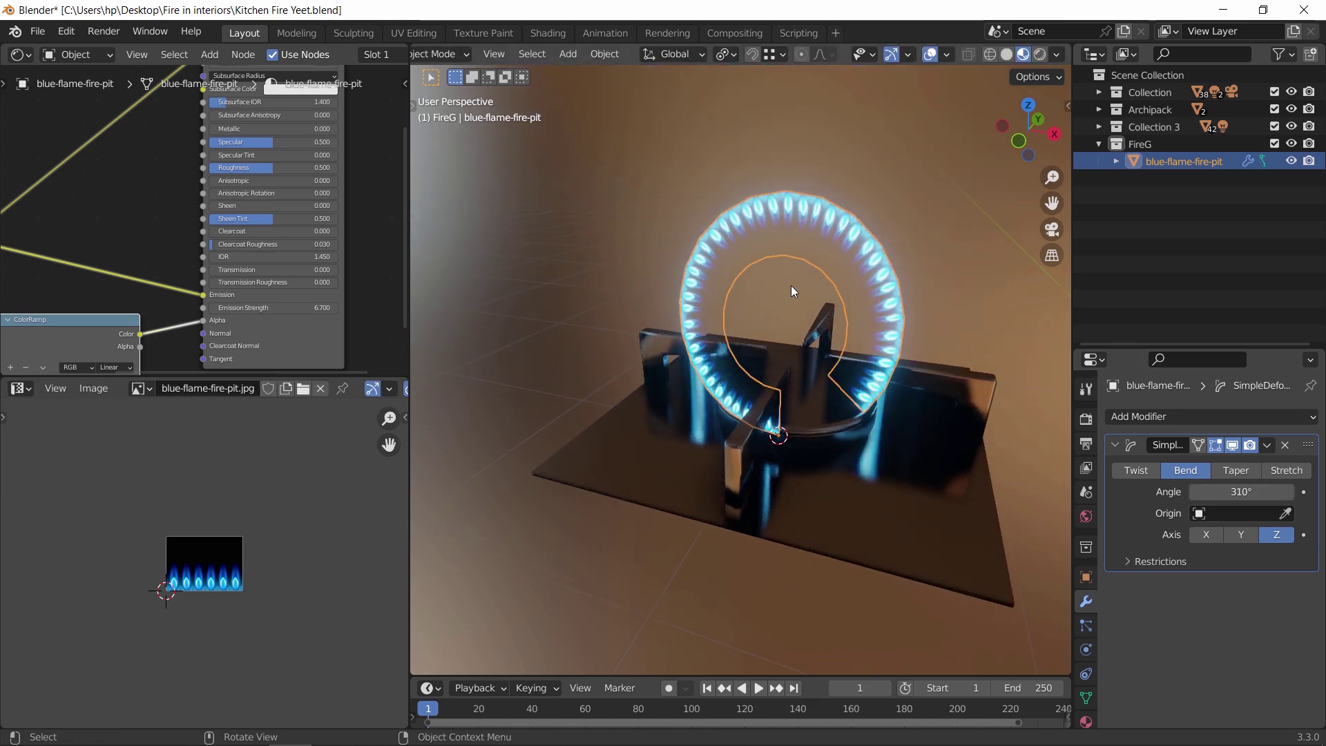
pyautogui.hotkey('ctrl', 'a')
pyautogui.click(821, 393)
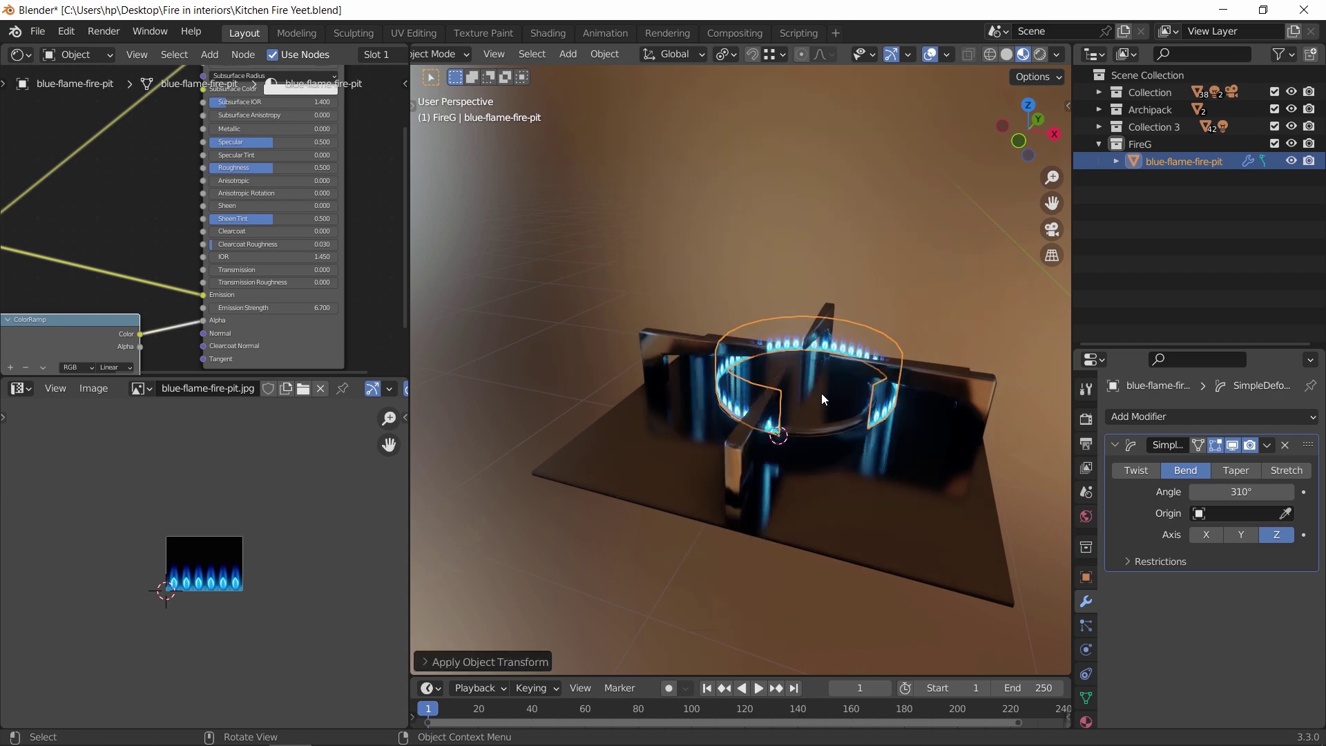
pyautogui.keyDown('shift'); pyautogui.moveTo(899, 449); pyautogui.dragTo(797, 450, button='middle'); pyautogui.keyUp('shift')
pyautogui.scroll(4, 797, 449)
pyautogui.moveTo(1253, 491); pyautogui.dragTo(1271, 492)
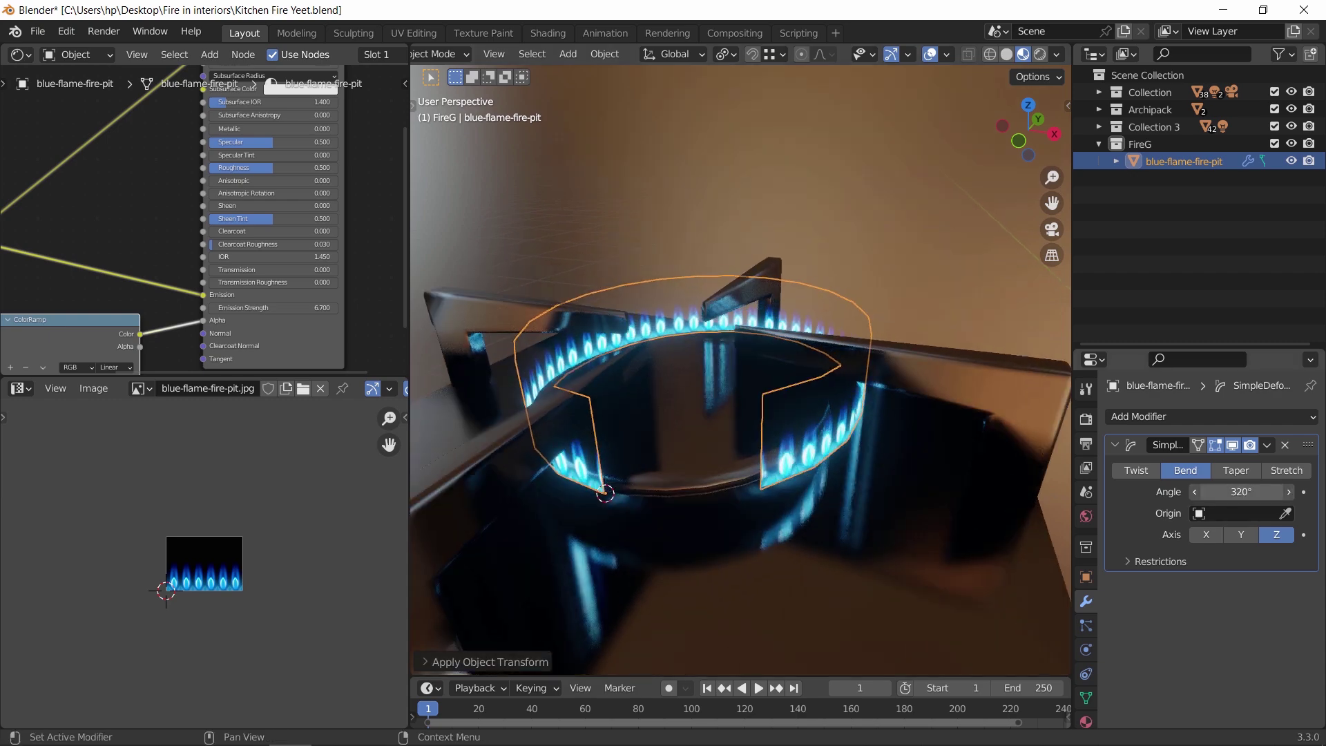
# Scale the upper edge loop of the flame ring outward so that the flames flare away from the burner
pyautogui.moveTo(821, 487); pyautogui.dragTo(977, 509, button='middle')
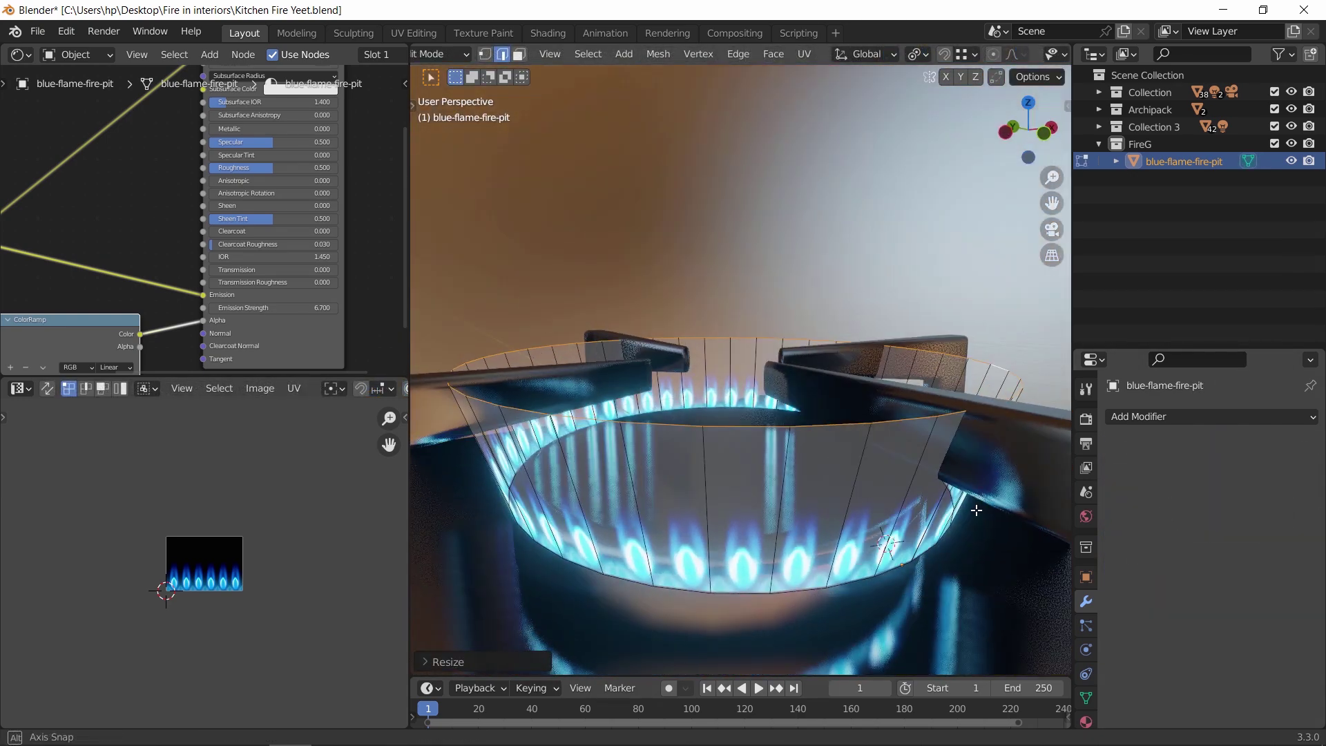
pyautogui.press('s')
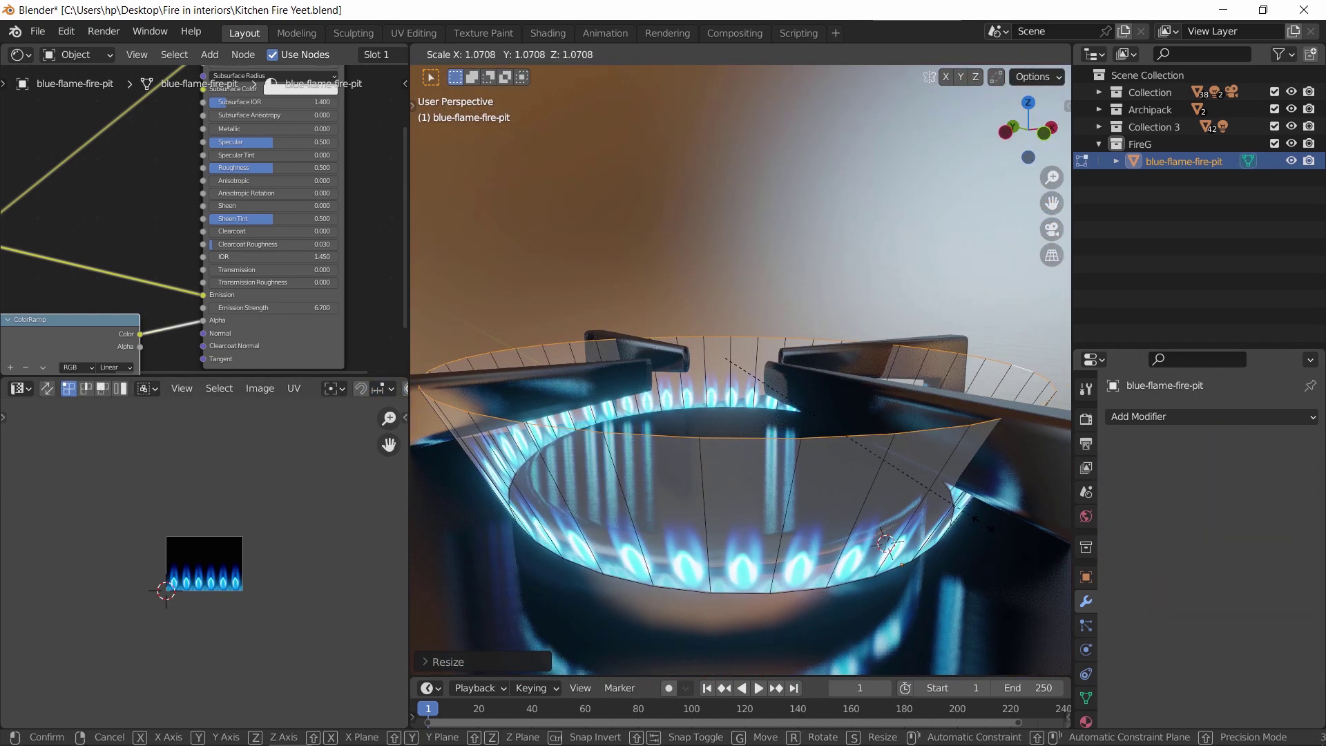
pyautogui.click(982, 524)
pyautogui.press('Tab')
pyautogui.scroll(-5, 808, 465)
pyautogui.moveTo(808, 464); pyautogui.dragTo(639, 461, button='middle')
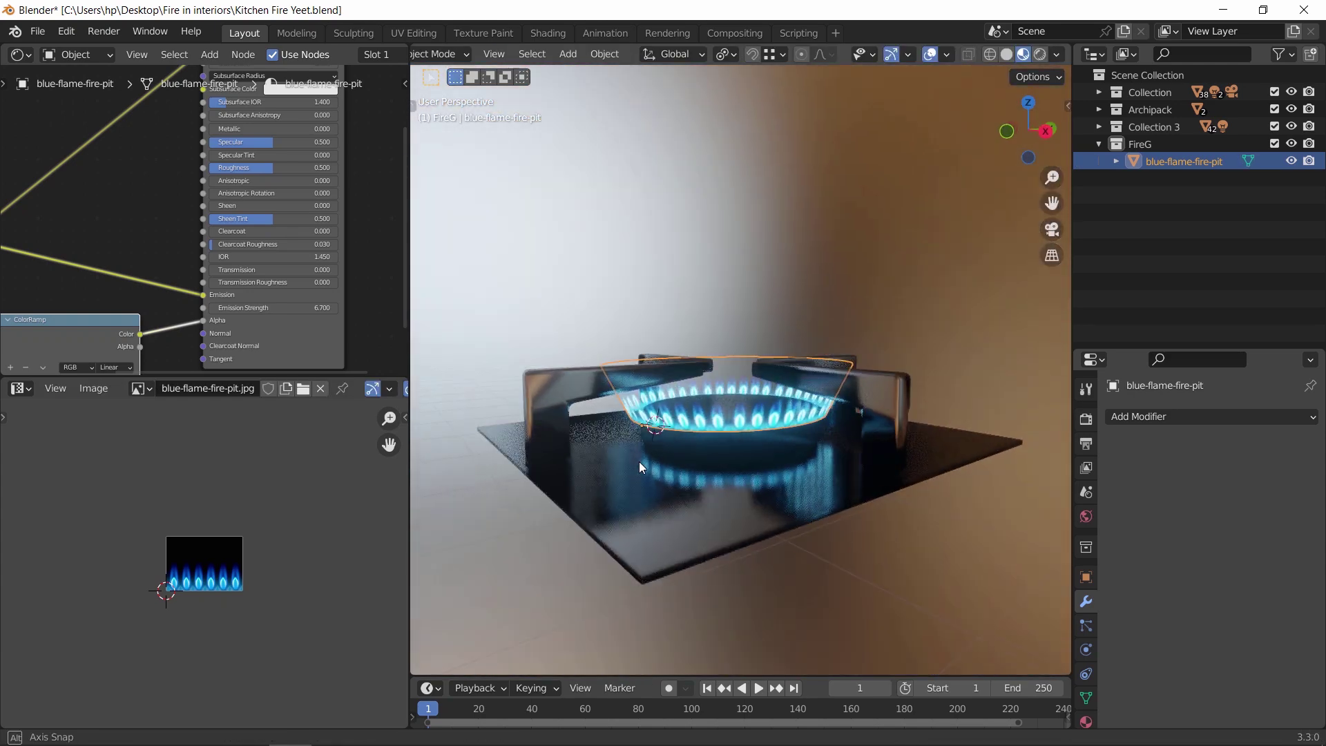
# Duplicate the flame ring along X onto the neighbouring burner, and copy both rings along Y onto the two burners under the pots
pyautogui.scroll(4, 586, 507)
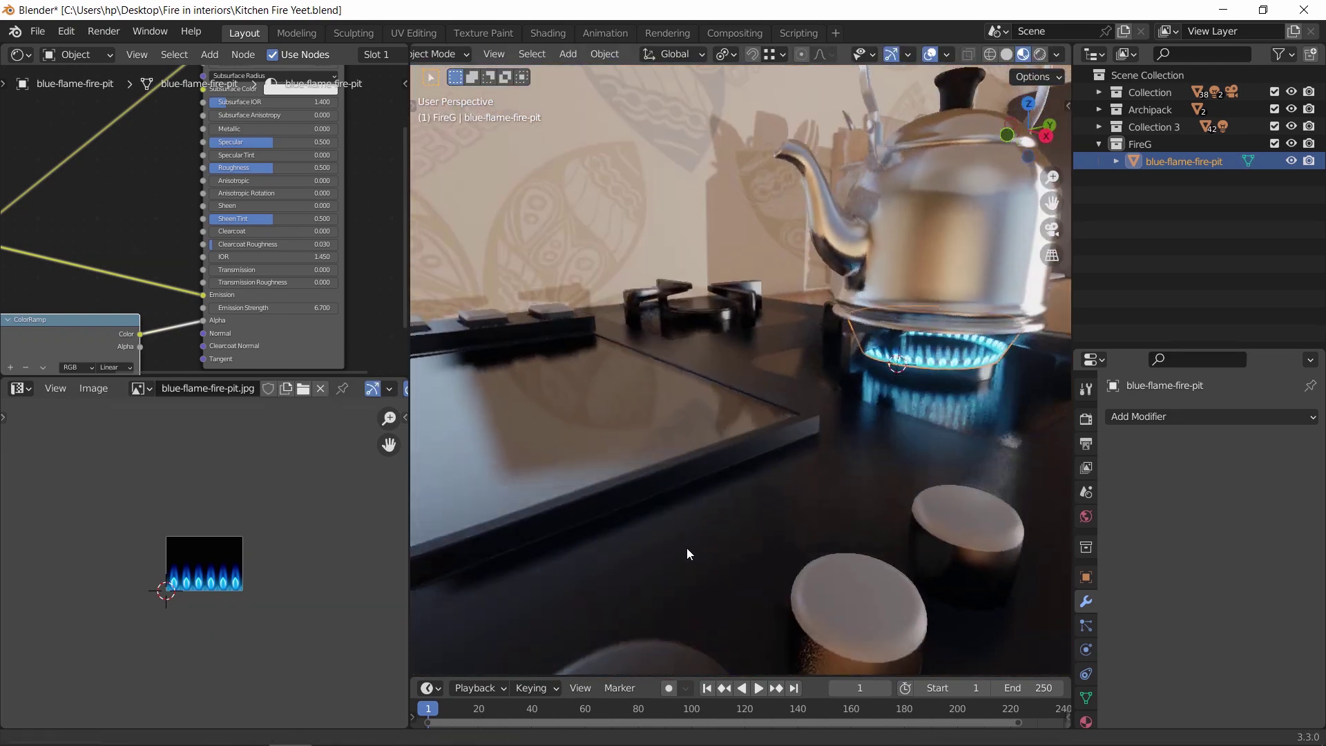
pyautogui.moveTo(686, 551); pyautogui.dragTo(829, 511, button='middle')
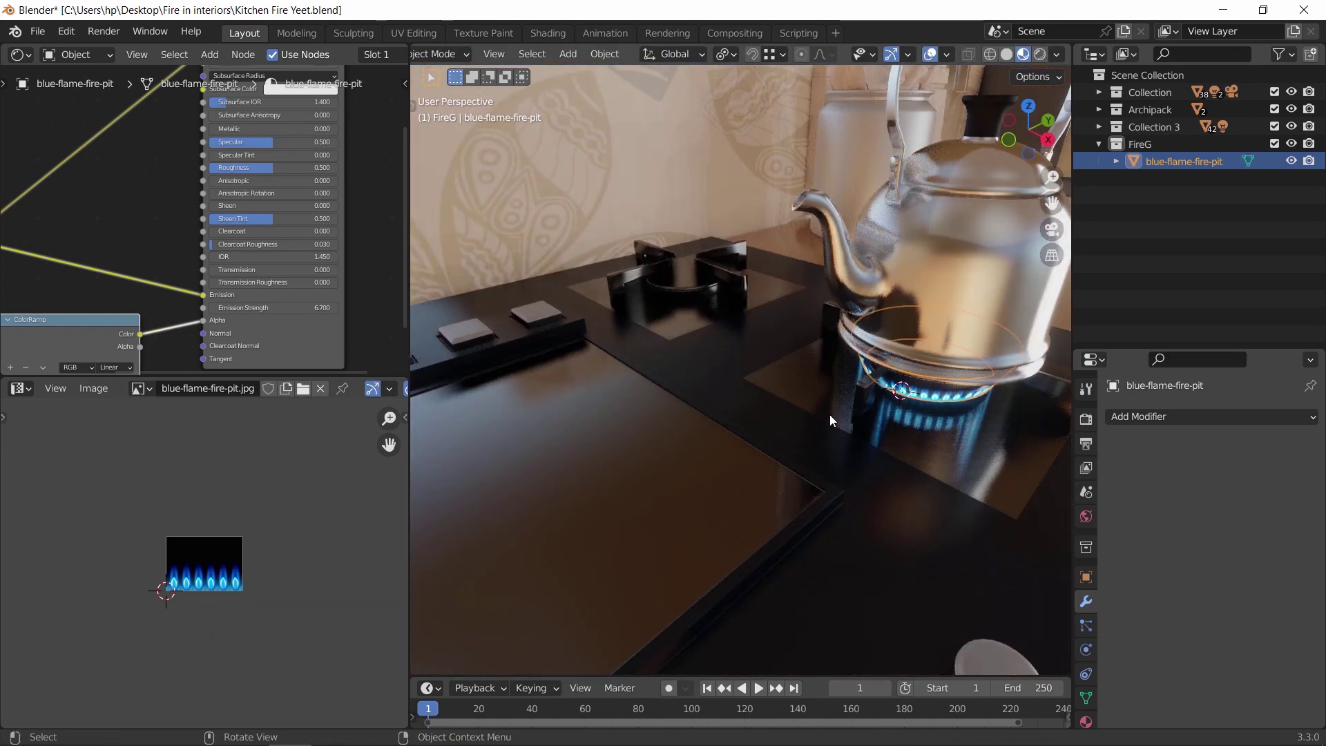
pyautogui.hotkey('shift', 'd')
pyautogui.press('x')
pyautogui.click(734, 483)
pyautogui.moveTo(734, 483); pyautogui.dragTo(680, 469, button='middle')
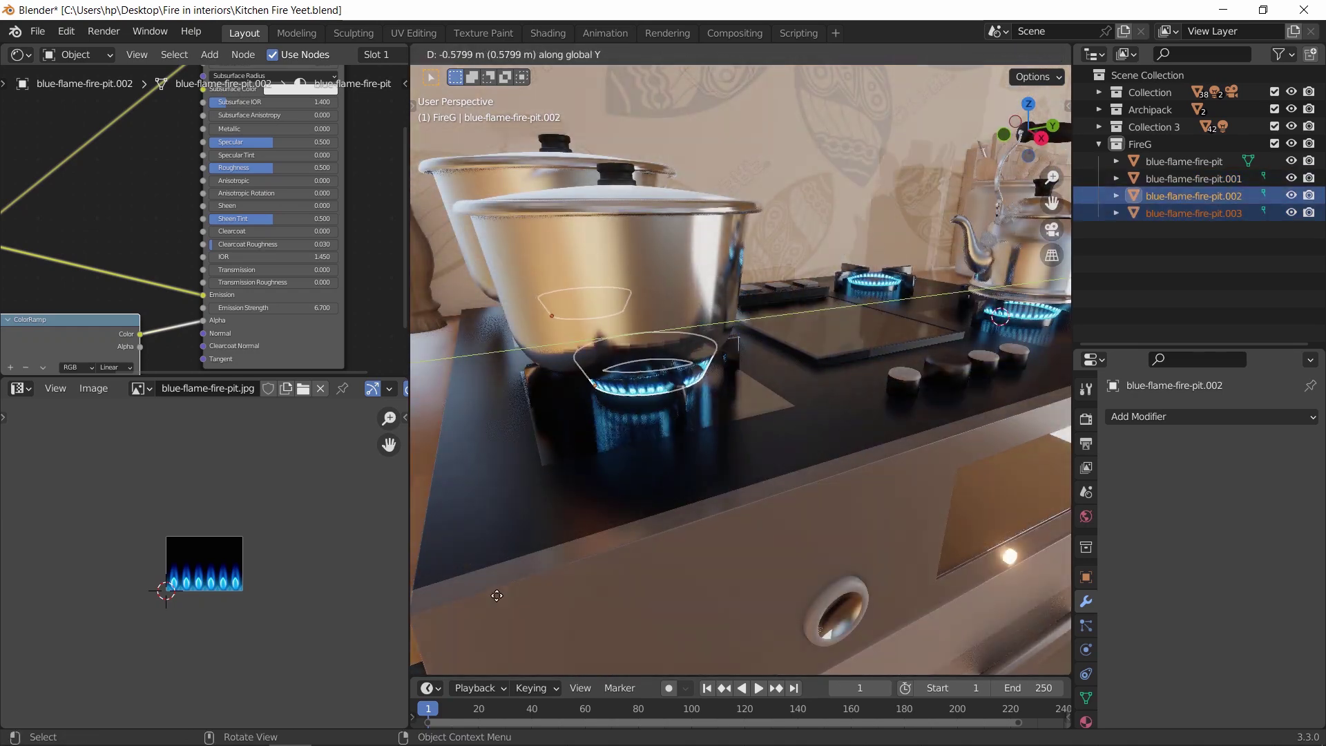
pyautogui.click(841, 400)
# Clear the selection and hide the viewport overlays to inspect the flames on all the stove's burners
pyautogui.scroll(-5, 884, 387)
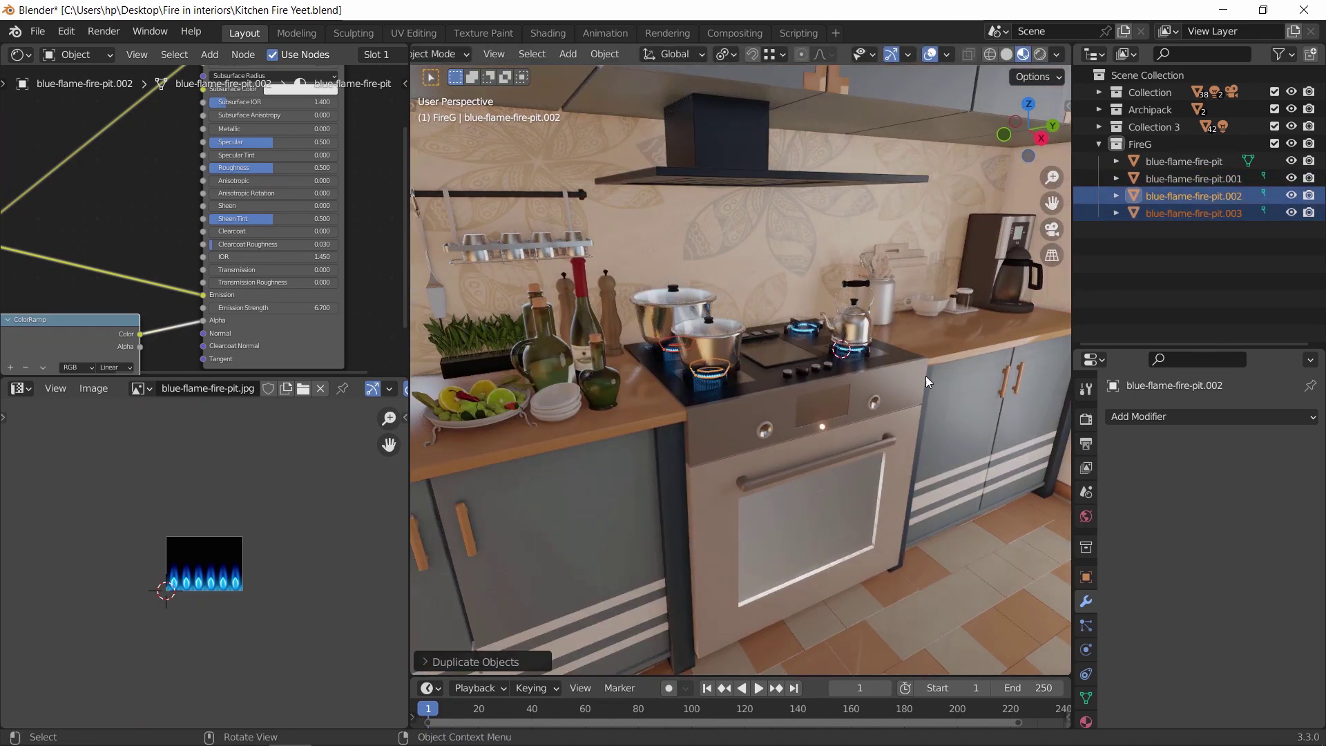
pyautogui.hotkey('alt', 'a')
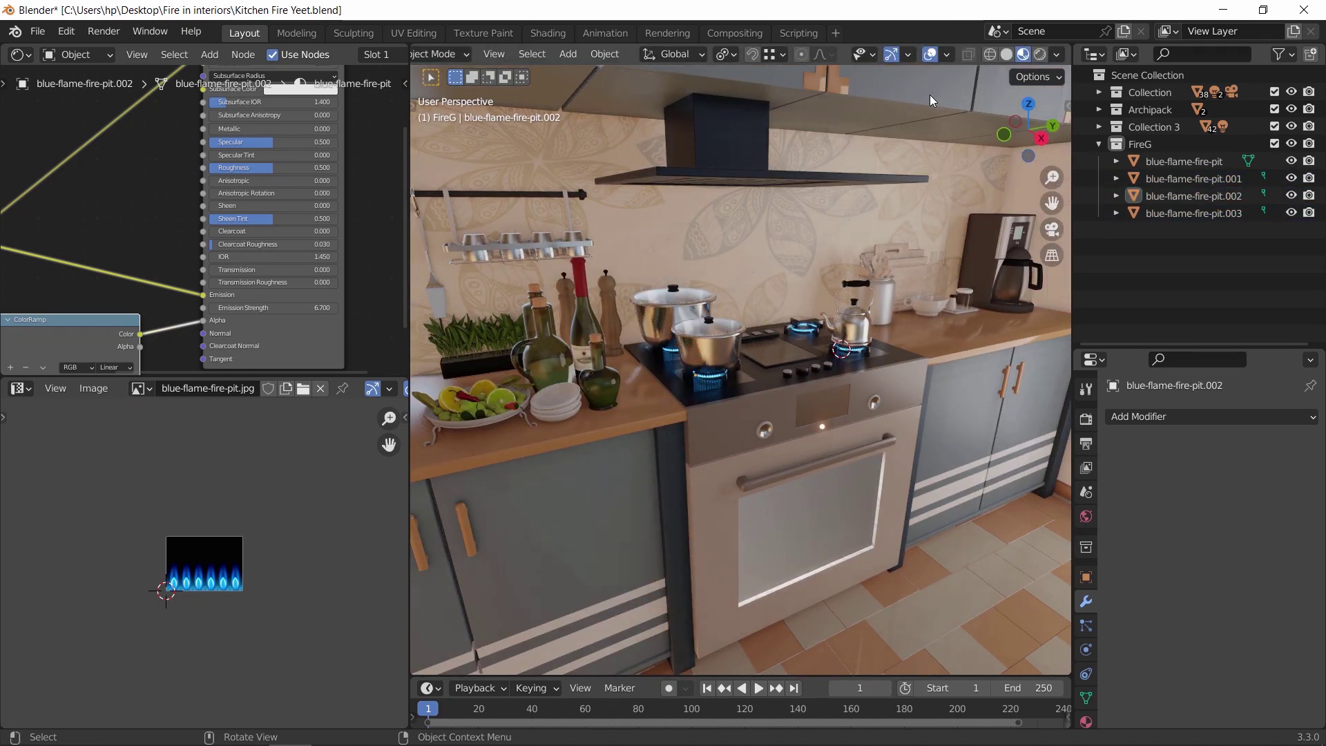
pyautogui.moveTo(918, 350); pyautogui.dragTo(872, 495, button='middle')
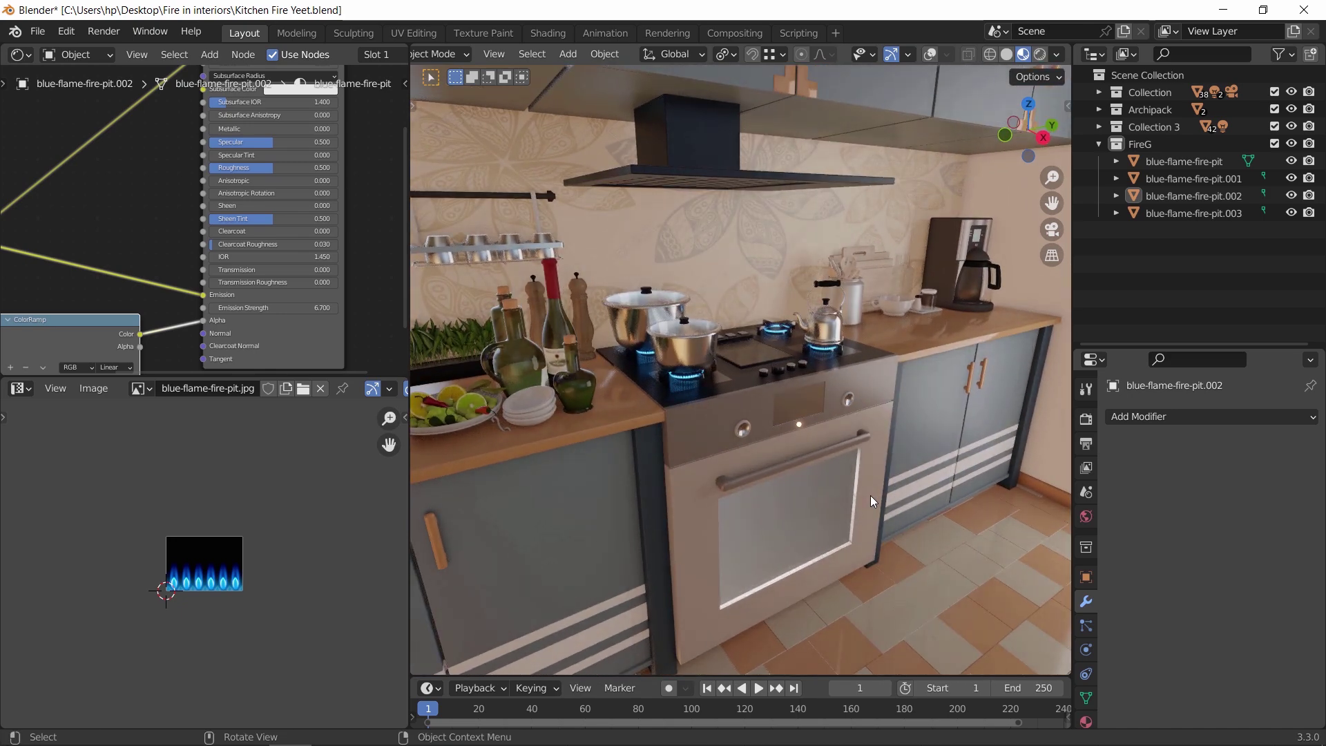
pyautogui.scroll(4, 870, 495)
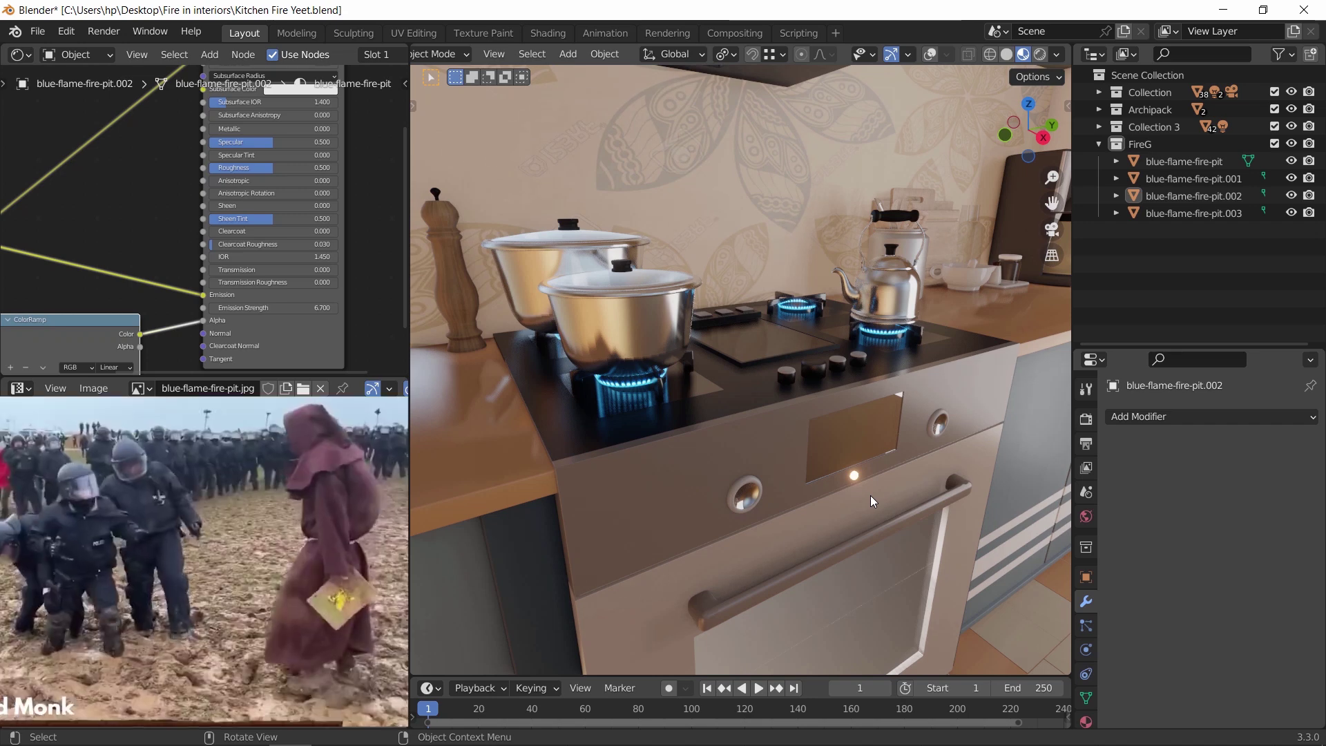